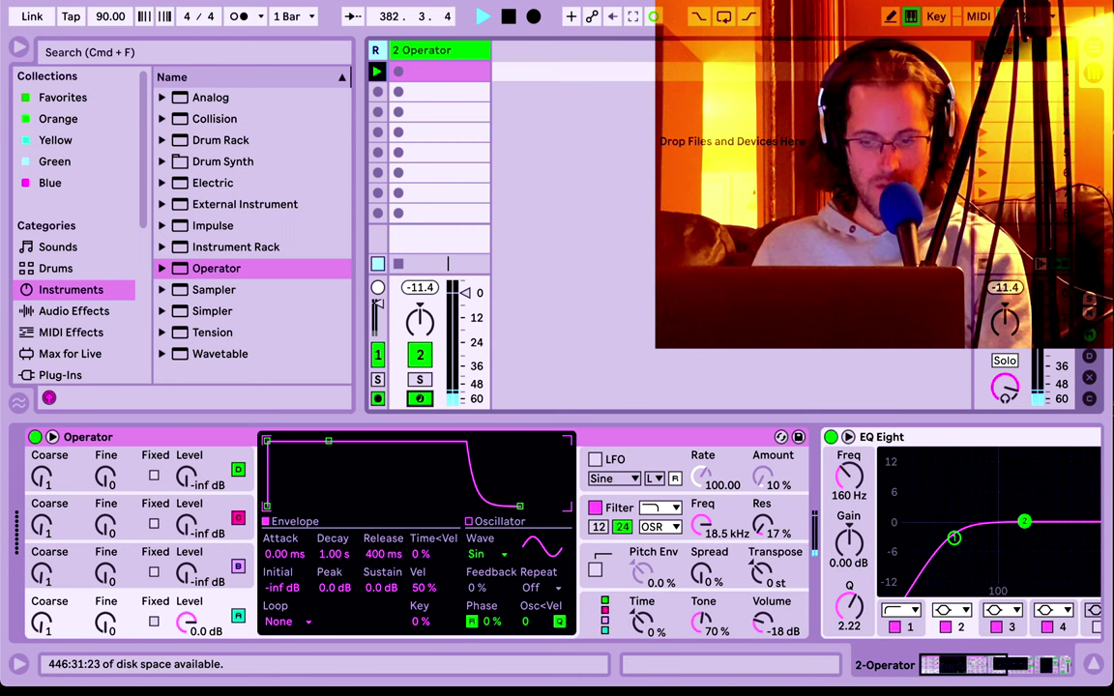
Lower Operator's volume to -24 dB and create an empty MIDI clip in the track's second slot, with an enlarged note editor.
{"action": "left_click_drag", "start_coordinate": [766, 600], "coordinate": [766, 613]}
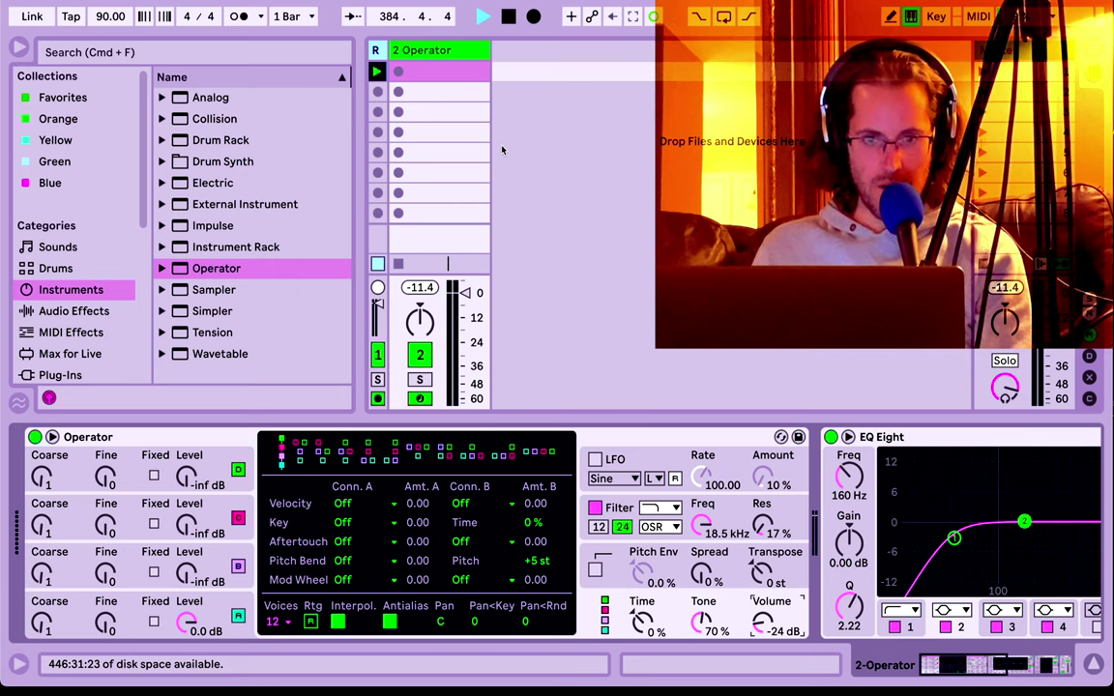
{"action": "double_click", "coordinate": [456, 96]}
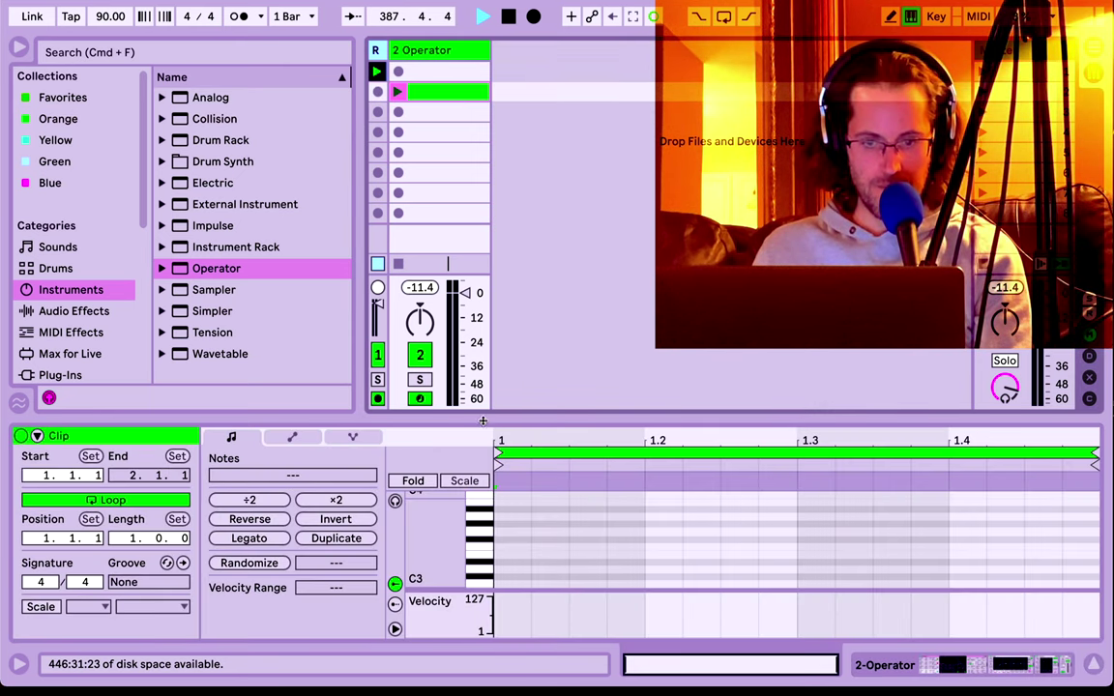
{"action": "left_click_drag", "start_coordinate": [485, 417], "coordinate": [485, 340]}
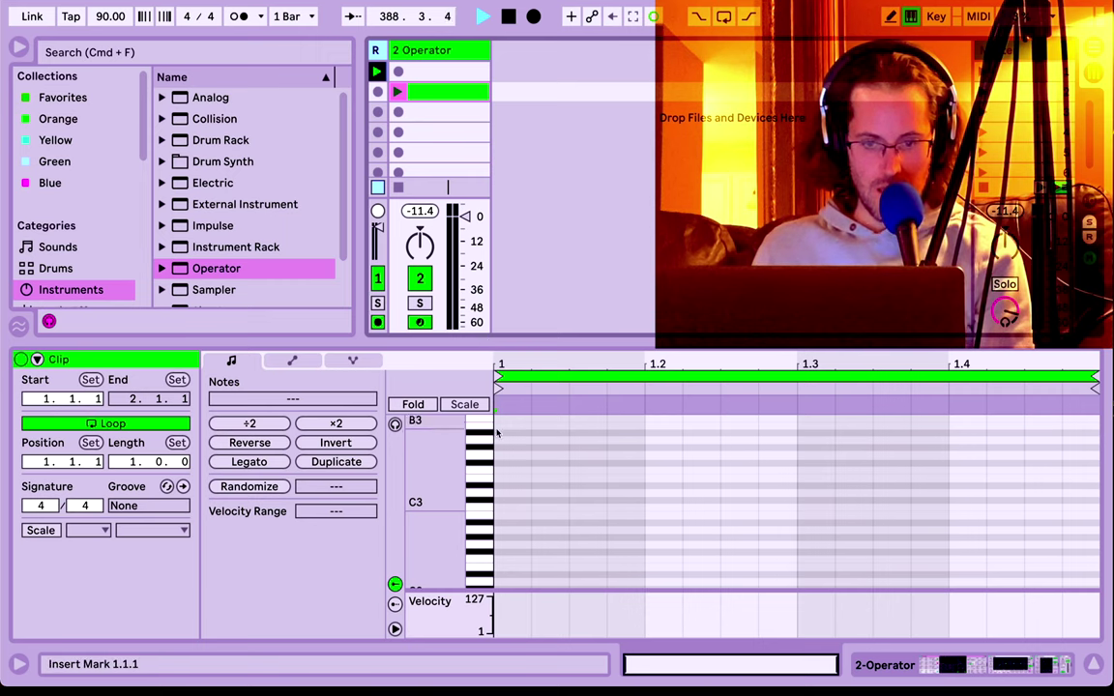
Enter a B1 note from the clip's start, extend it across the full bar with Legato, and audition the clip.
{"action": "double_click", "coordinate": [498, 507]}
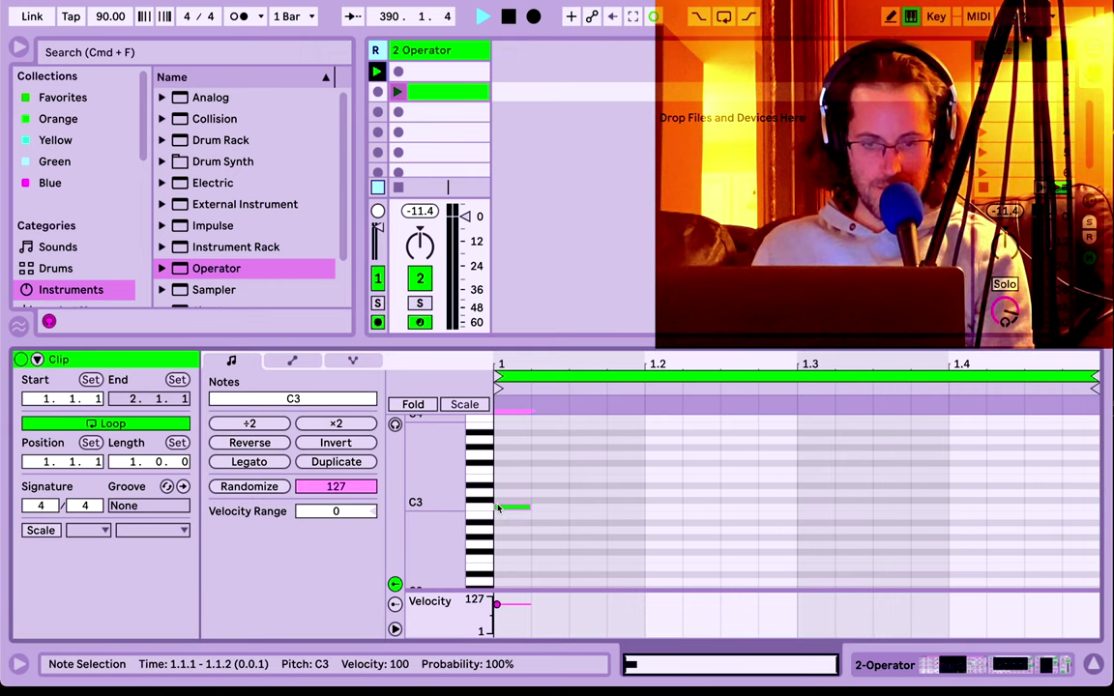
{"action": "key", "text": "Down"}
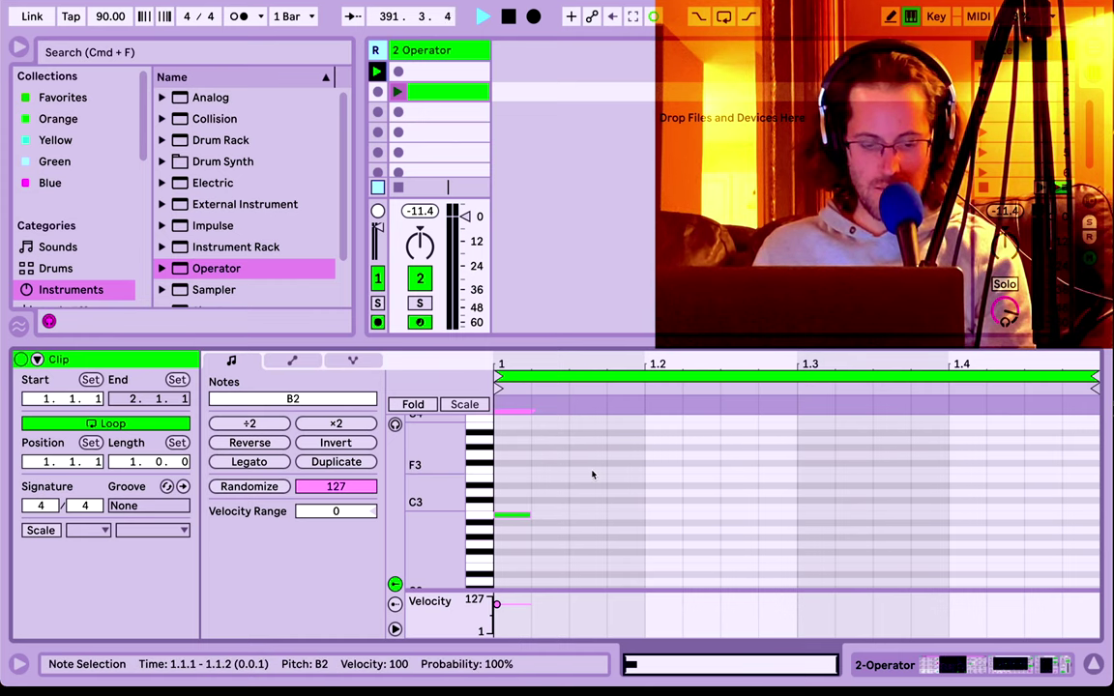
{"action": "key", "text": "shift+Down"}
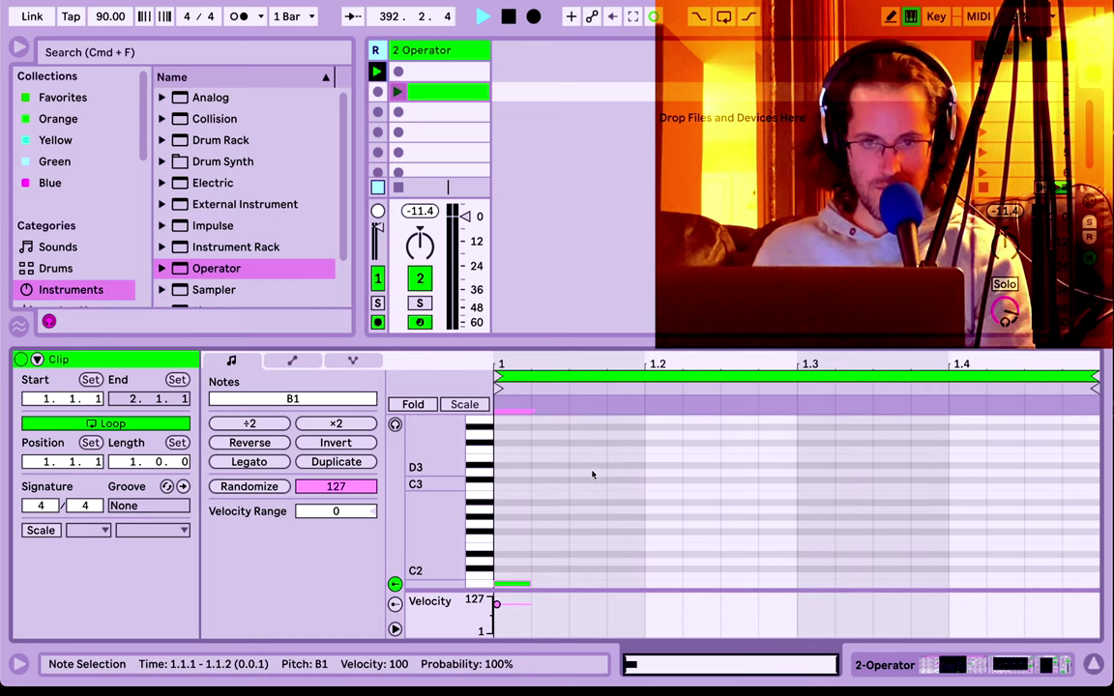
{"action": "left_click", "coordinate": [275, 463]}
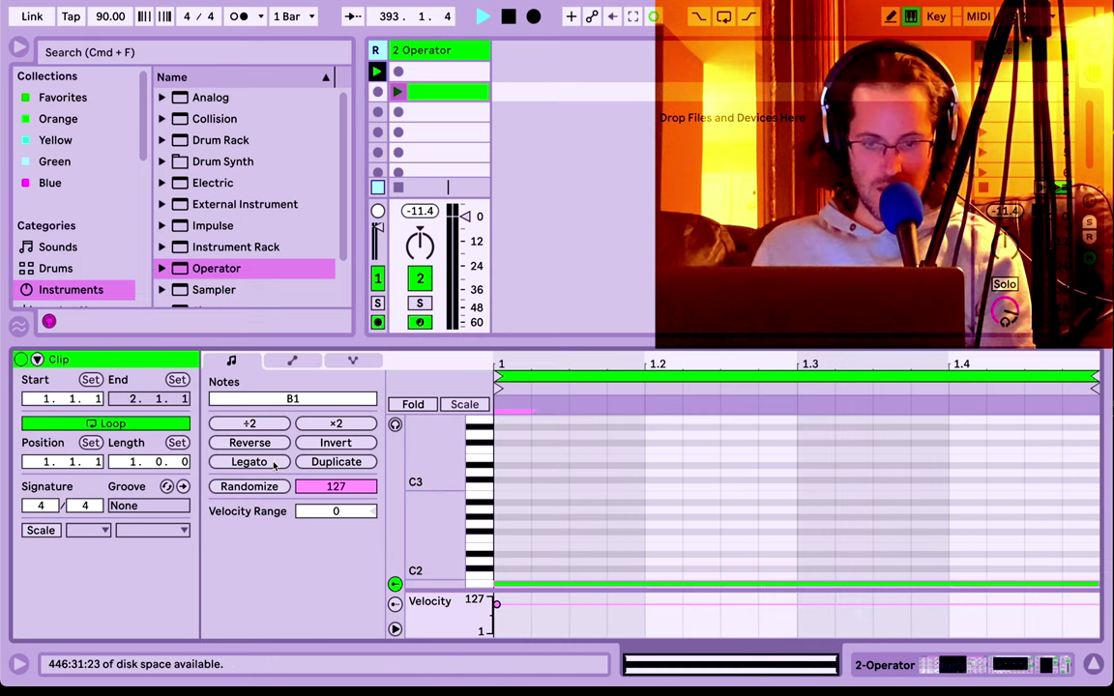
{"action": "left_click", "coordinate": [399, 91]}
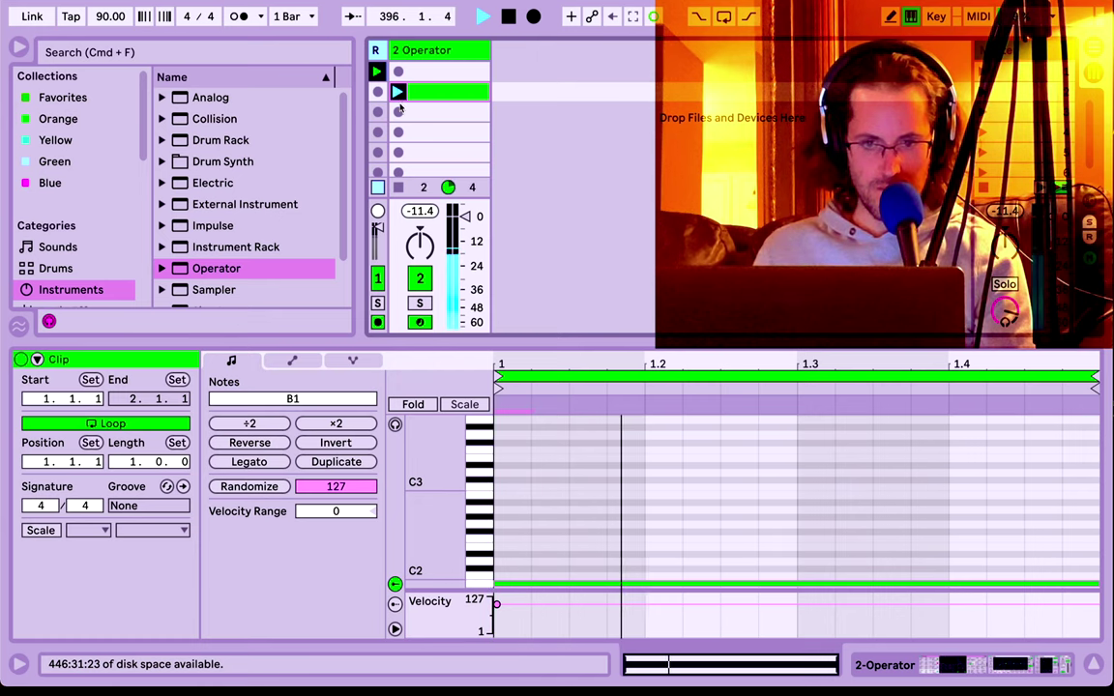
{"action": "left_click", "coordinate": [399, 187]}
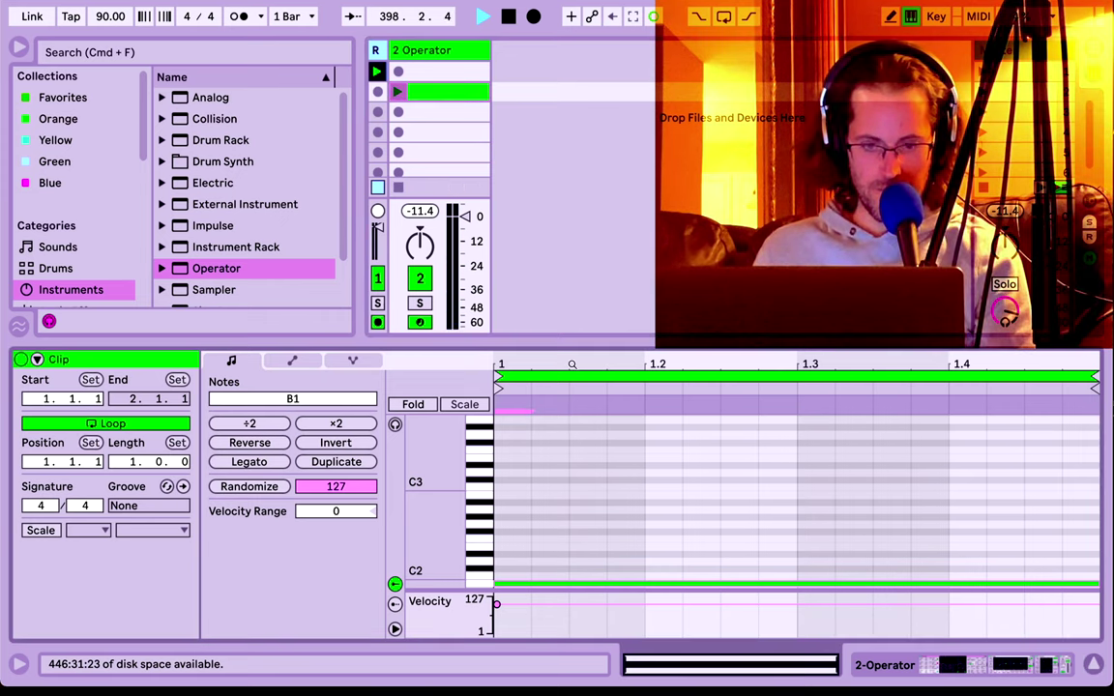
Duplicate the clip's content twice to reach four bars and delete the copied notes in bars 2 to 4.
{"action": "left_click", "coordinate": [329, 461]}
{"action": "left_click", "coordinate": [330, 463]}
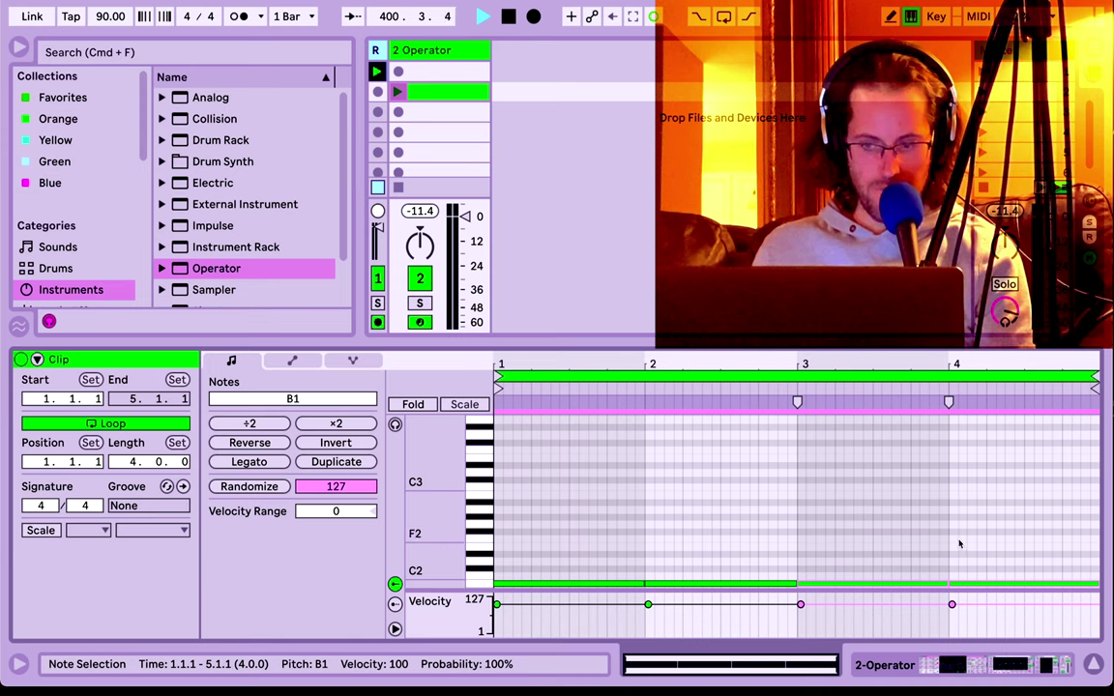
{"action": "mouse_move", "coordinate": [977, 539]}
{"action": "left_mouse_down"}
{"action": "mouse_move", "coordinate": [957, 566]}
{"action": "mouse_move", "coordinate": [752, 592]}
{"action": "left_mouse_up"}
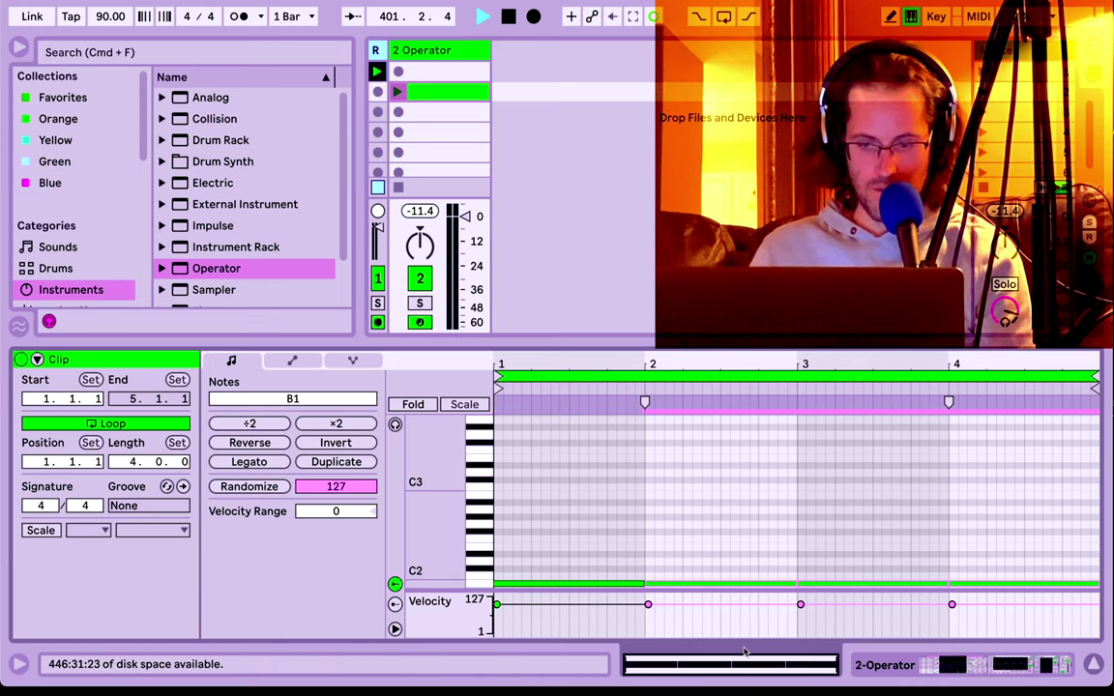
{"action": "key", "text": "Delete"}
Extend the B1 note across all four bars with Legato and audition the clip.
{"action": "scroll", "coordinate": [661, 527], "scroll_direction": "up", "scroll_amount": 3}
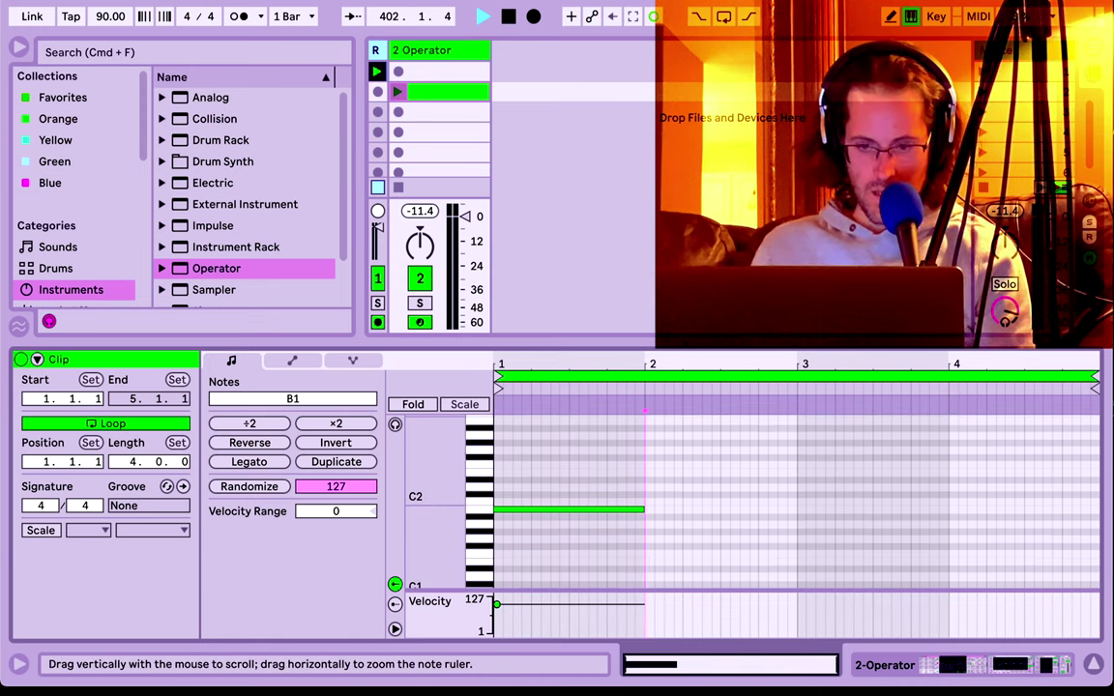
{"action": "left_click_drag", "start_coordinate": [480, 503], "coordinate": [534, 480]}
{"action": "left_click", "coordinate": [535, 516]}
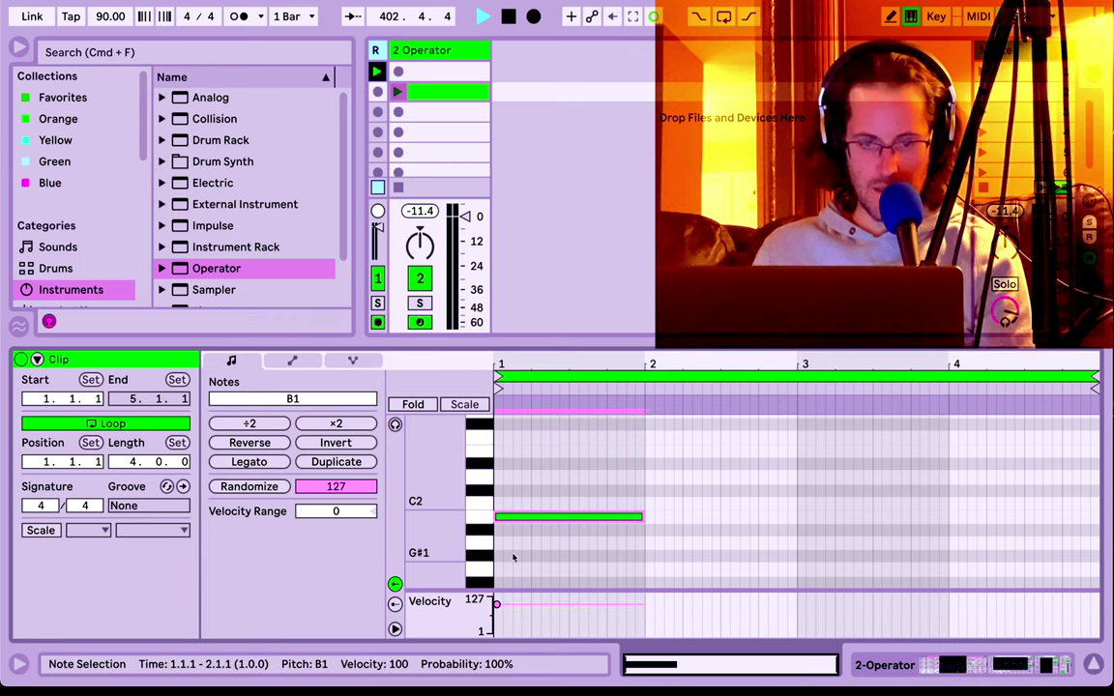
{"action": "left_click", "coordinate": [248, 462]}
{"action": "left_click_drag", "start_coordinate": [479, 488], "coordinate": [554, 482]}
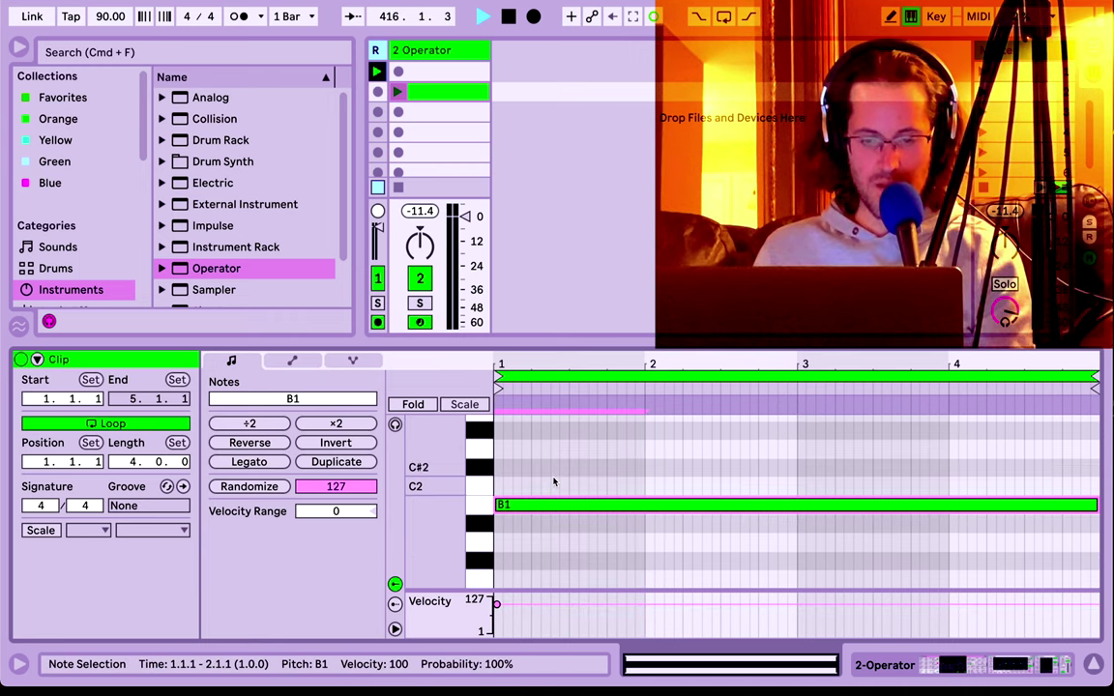
{"action": "left_click", "coordinate": [396, 92]}
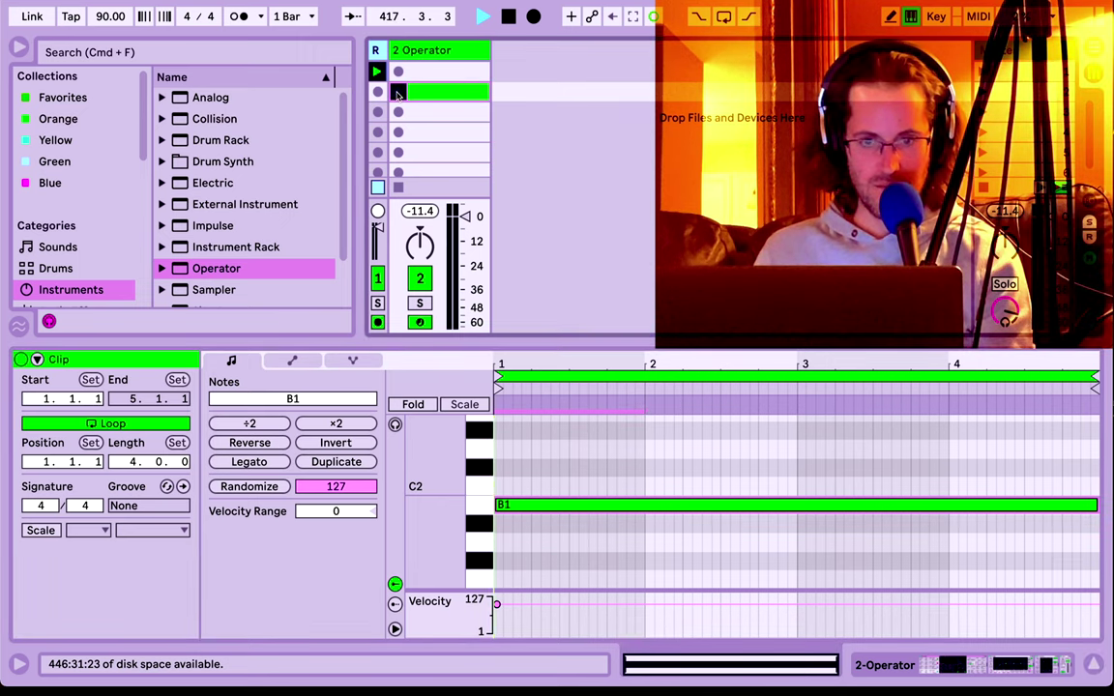
{"action": "left_click", "coordinate": [398, 189]}
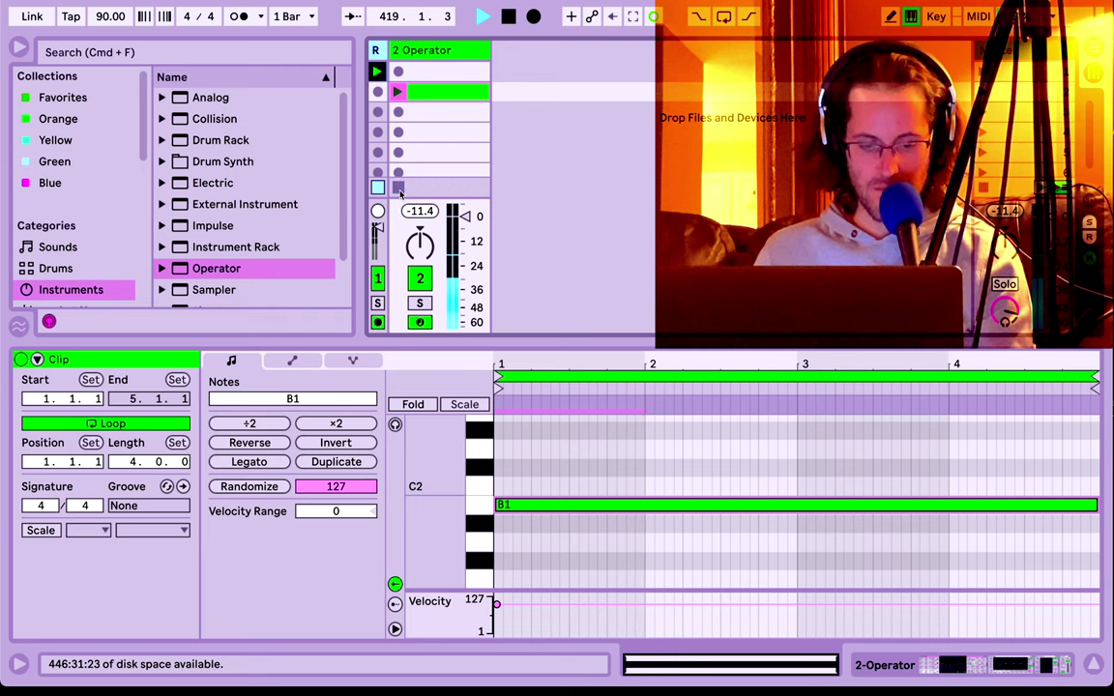
Enable Operator's LFO and lower the filter frequency to 495 Hz while the clip plays.
{"action": "key", "text": "shift+Tab"}
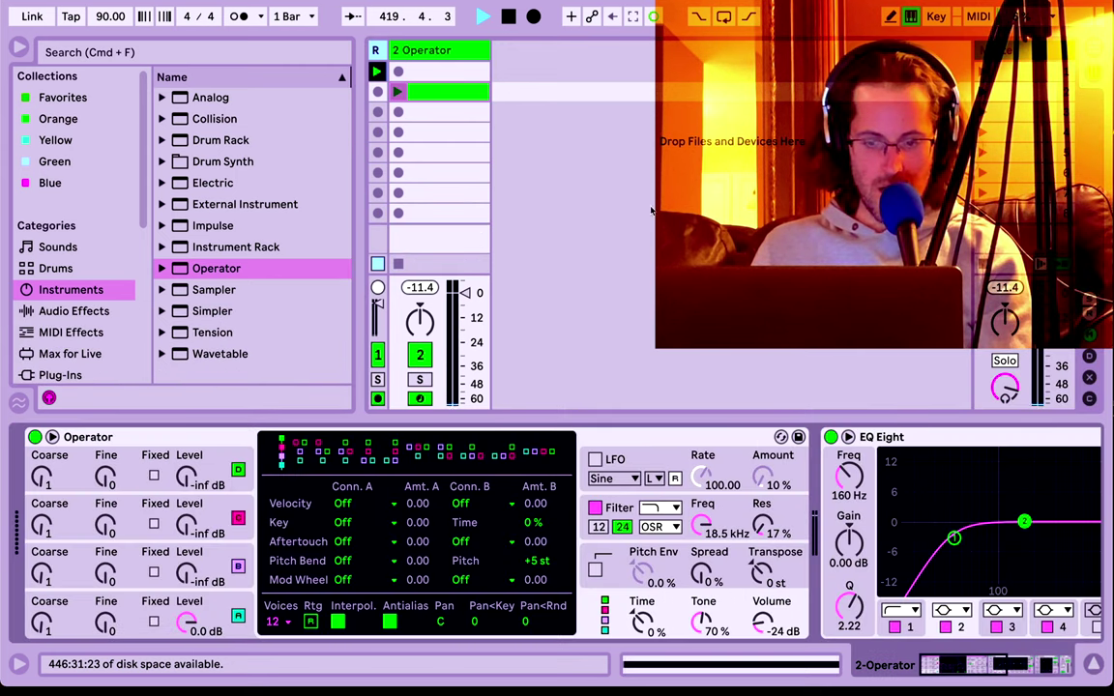
{"action": "left_click", "coordinate": [595, 460]}
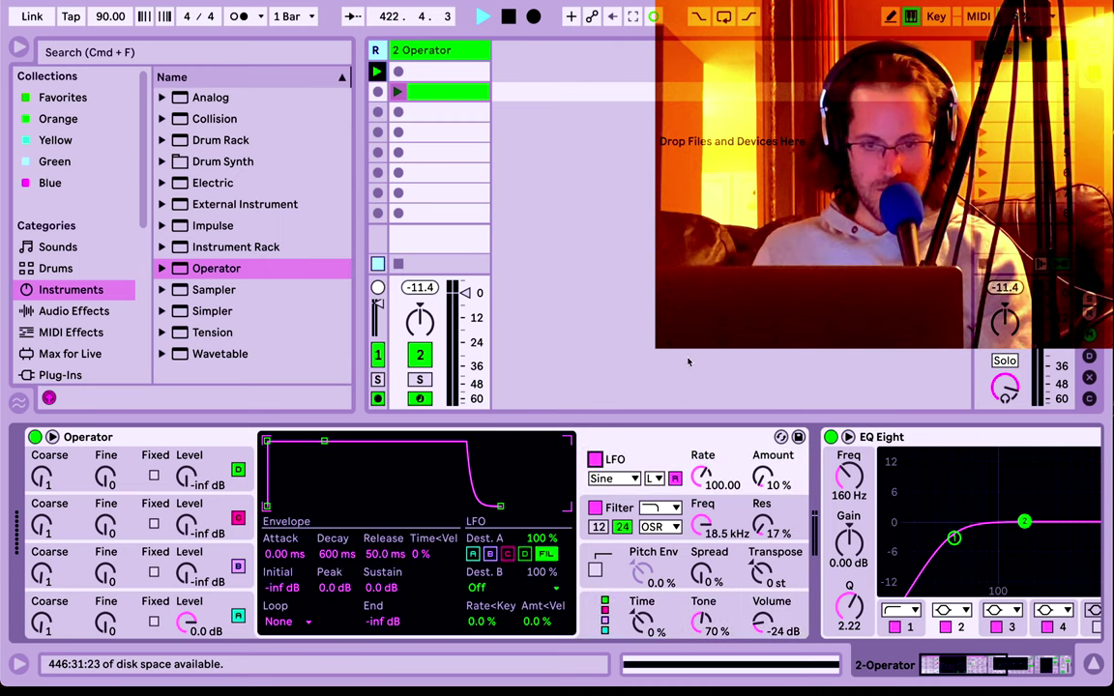
{"action": "left_click", "coordinate": [398, 92]}
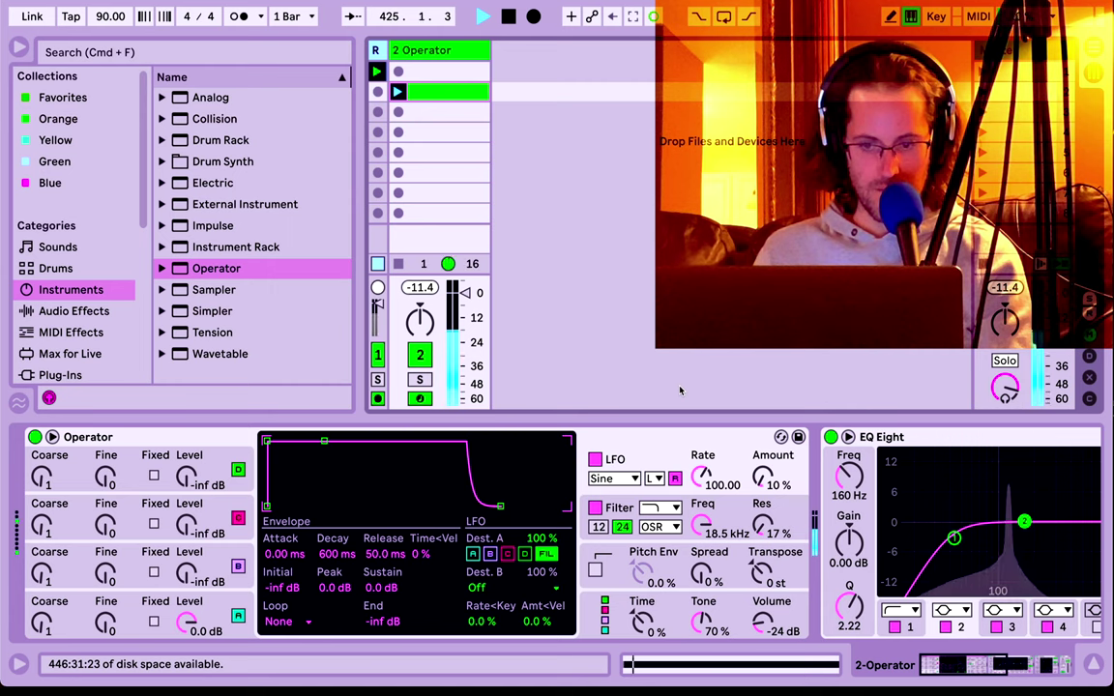
{"action": "left_click", "coordinate": [704, 527]}
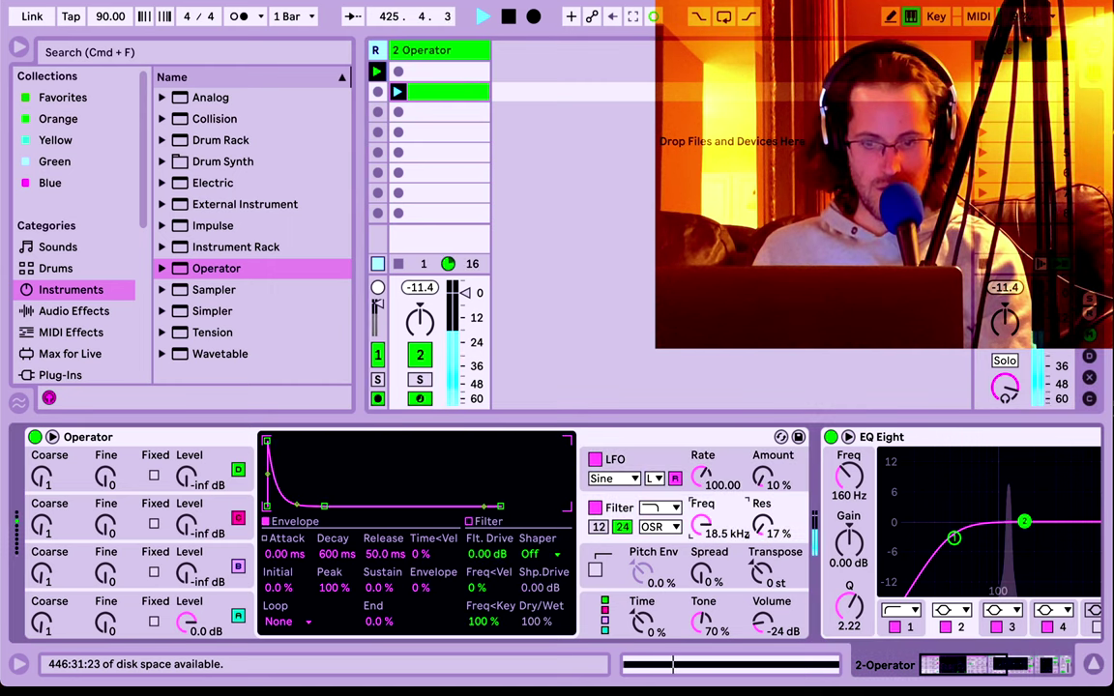
{"action": "left_click_drag", "start_coordinate": [701, 524], "coordinate": [701, 563]}
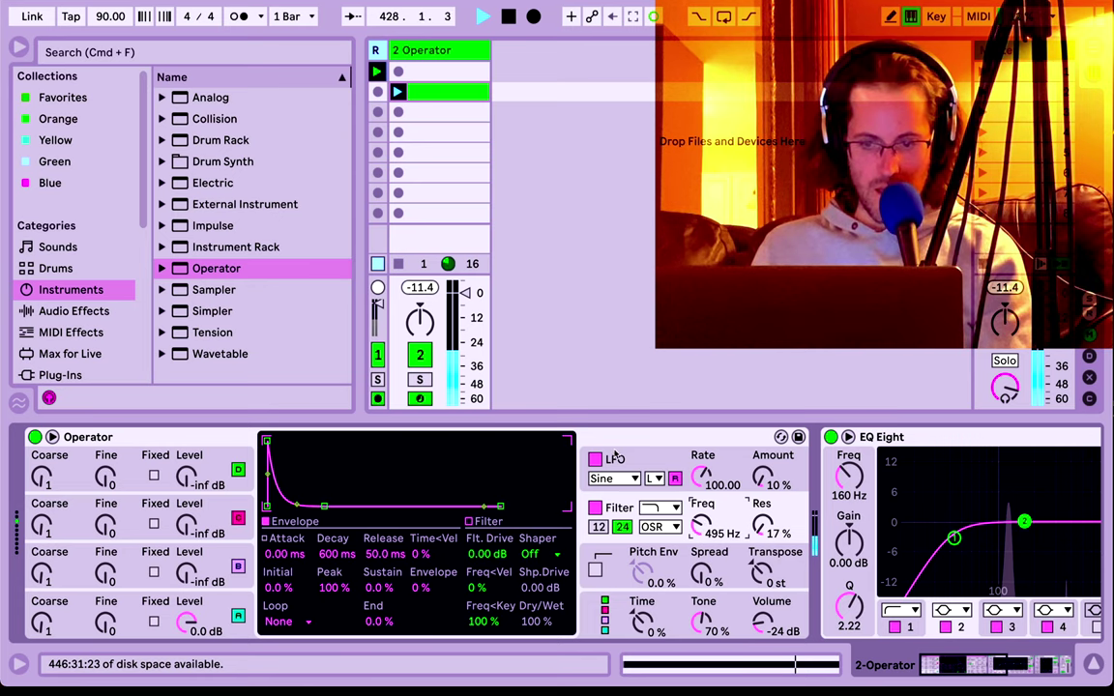
Set the LFO amount to 72 % and its rate to 95.25, with retrigger off.
{"action": "left_click_drag", "start_coordinate": [763, 477], "coordinate": [763, 435]}
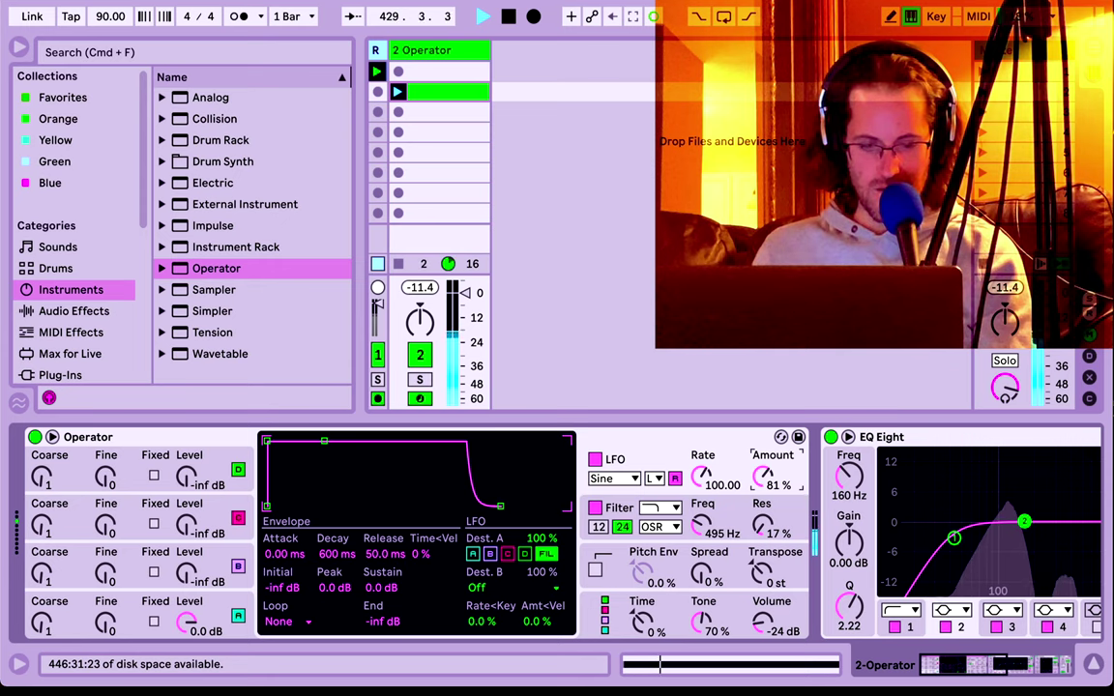
{"action": "left_click_drag", "start_coordinate": [763, 477], "coordinate": [763, 493]}
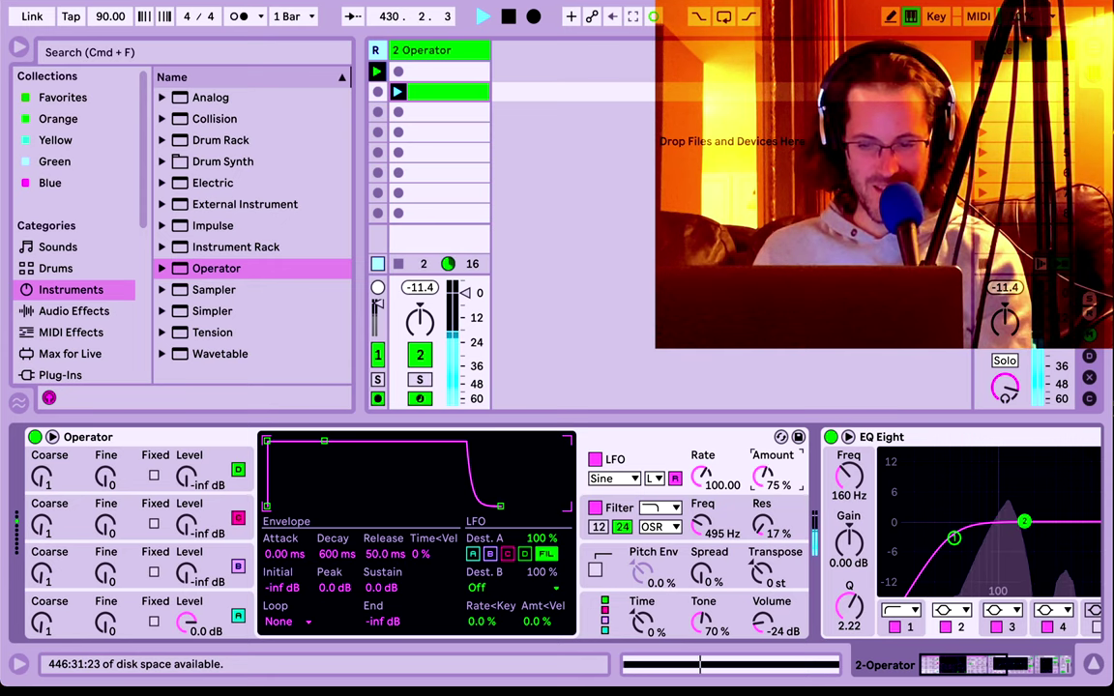
{"action": "mouse_move", "coordinate": [701, 476]}
{"action": "left_mouse_down"}
{"action": "mouse_move", "coordinate": [701, 513]}
{"action": "mouse_move", "coordinate": [702, 478]}
{"action": "left_mouse_up"}
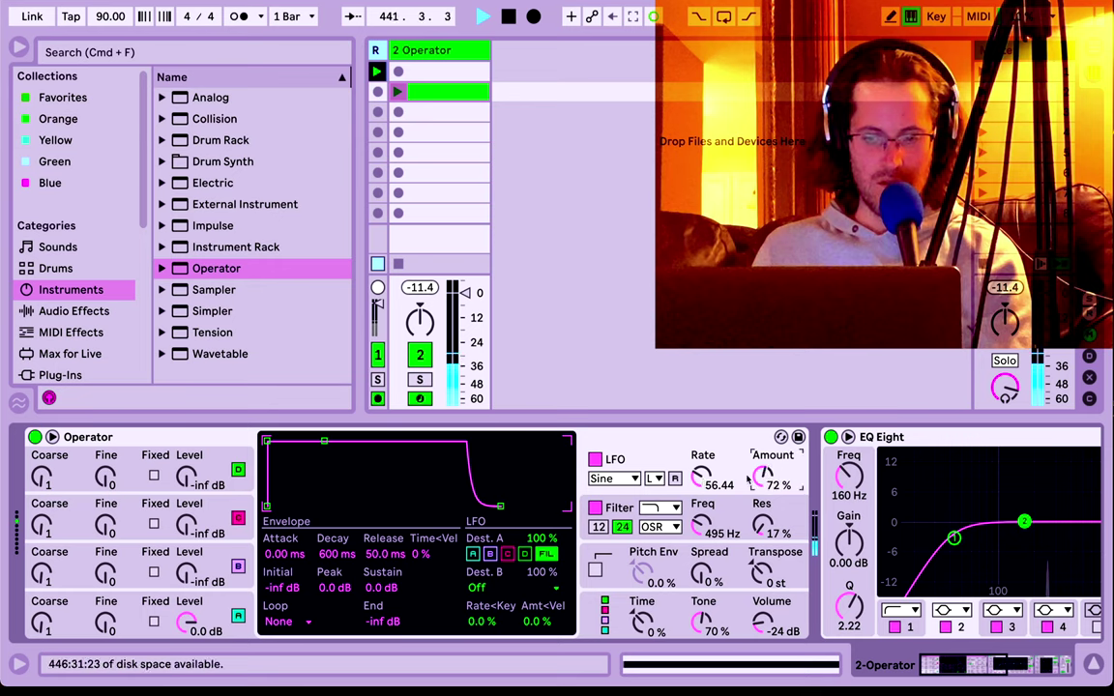
{"action": "left_click_drag", "start_coordinate": [763, 476], "coordinate": [705, 482]}
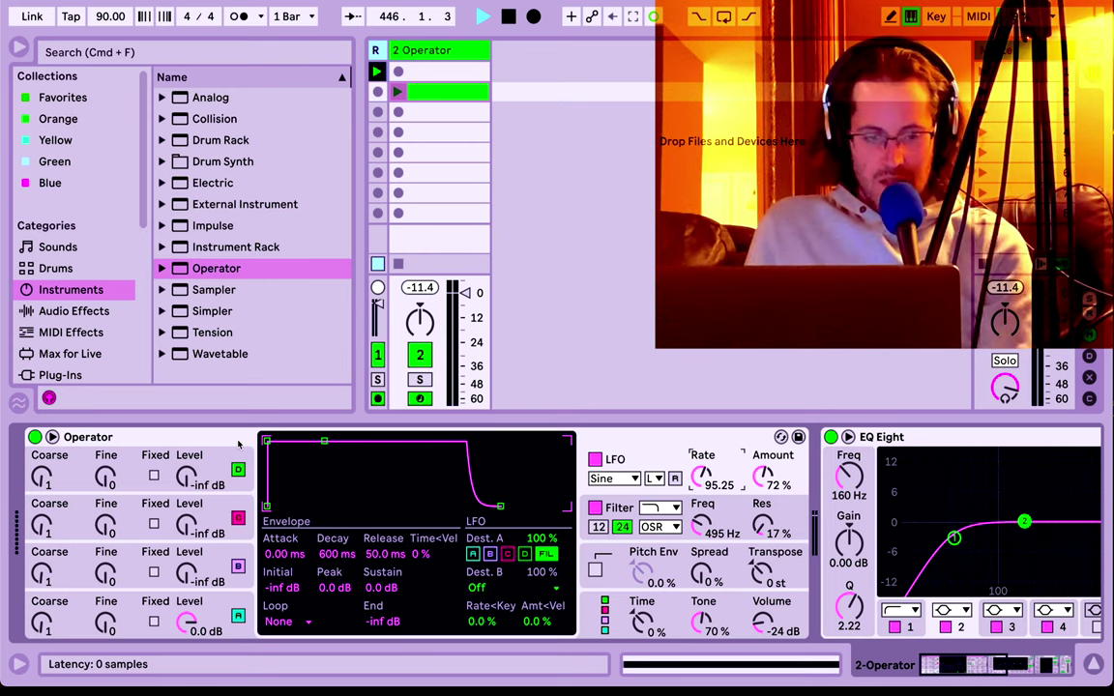
Group Operator into an Instrument Rack and map the LFO rate to Macro 1.
{"action": "left_click", "coordinate": [238, 444]}
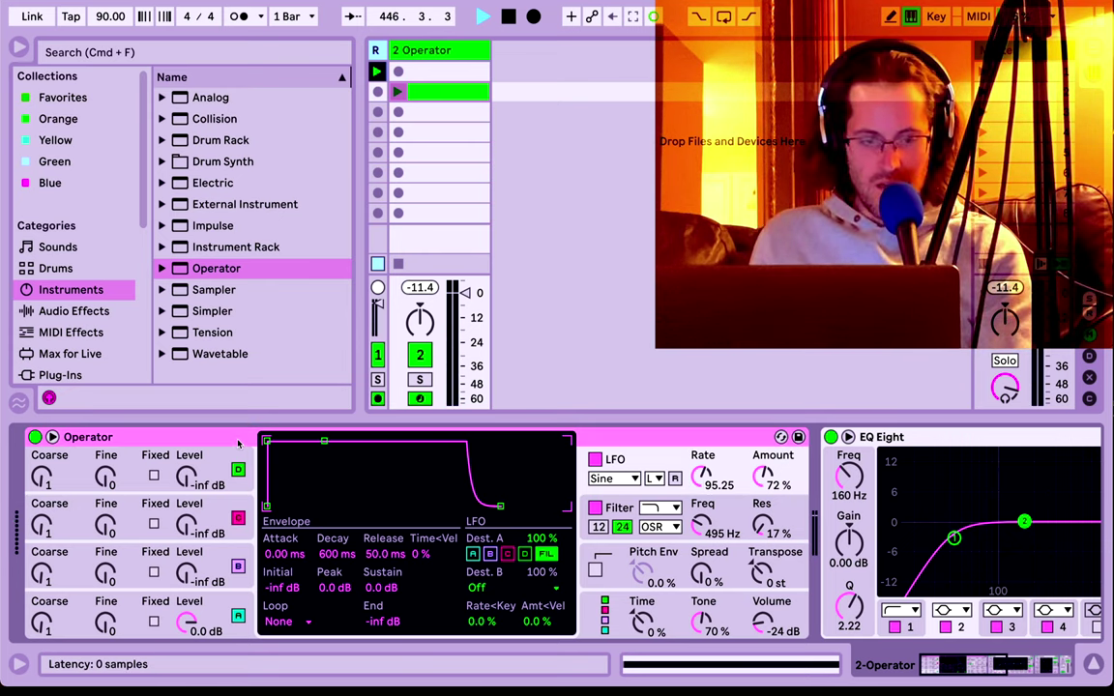
{"action": "key", "text": "super+g"}
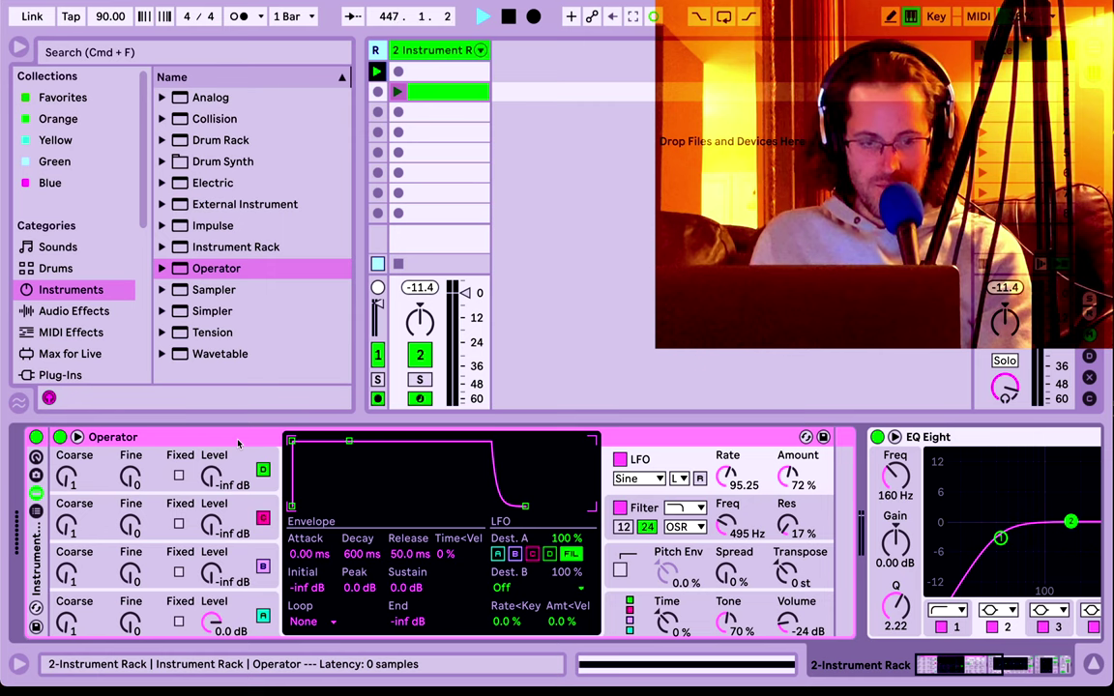
{"action": "left_click", "coordinate": [37, 460]}
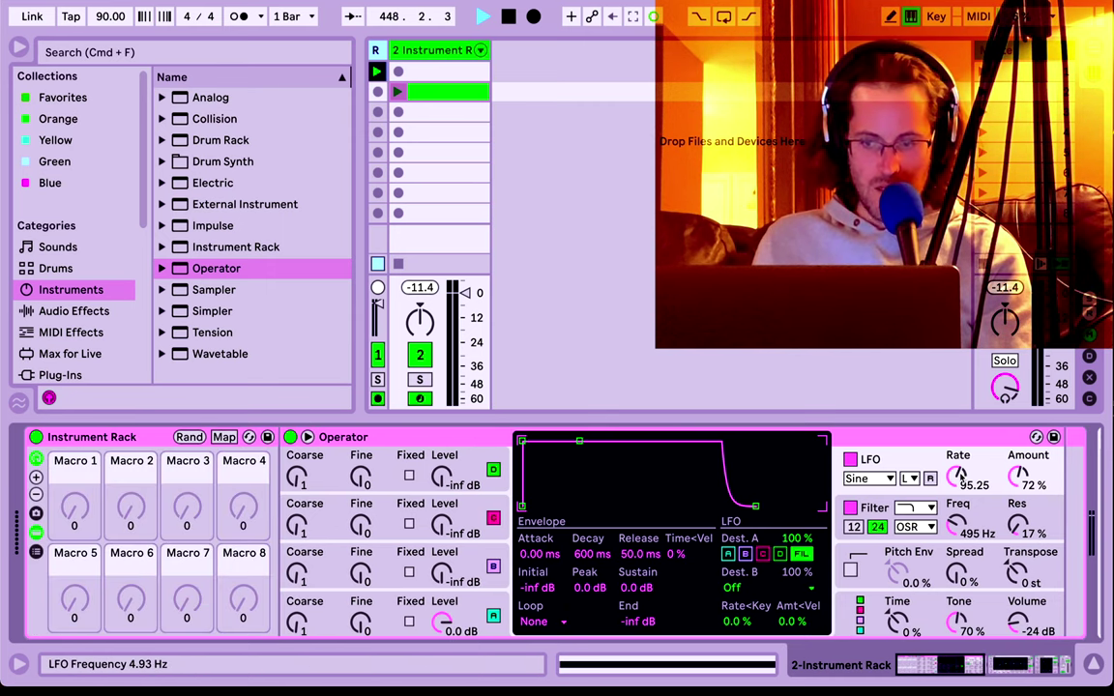
{"action": "right_click", "coordinate": [958, 475]}
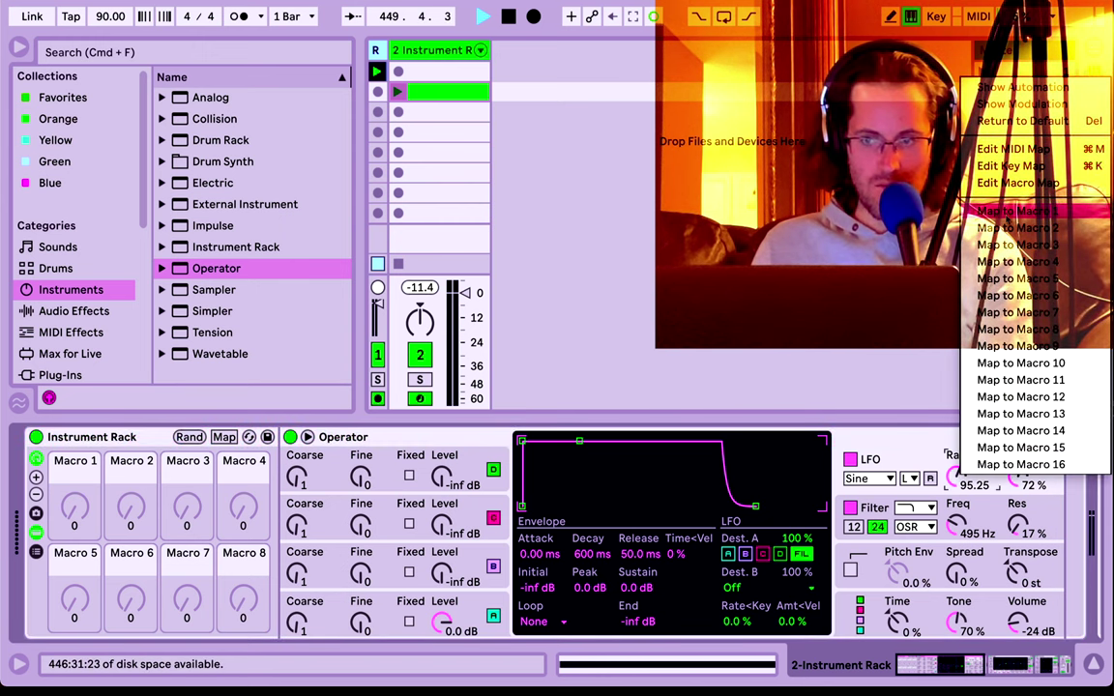
{"action": "left_click", "coordinate": [1015, 210]}
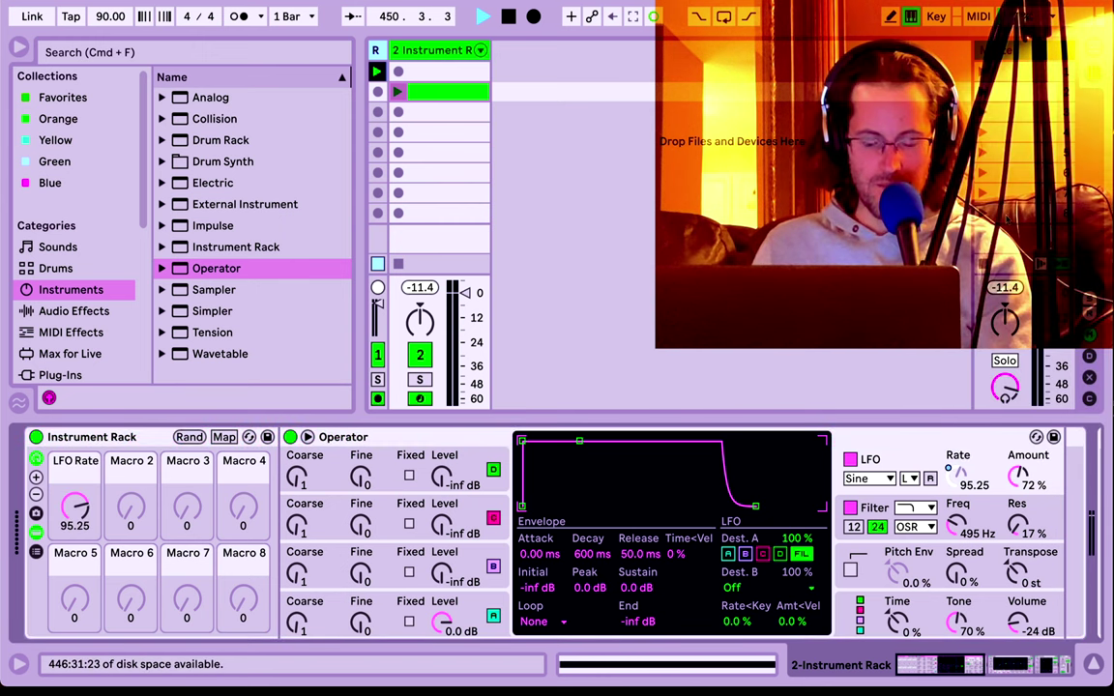
Set the LFO Rate macro mapping's minimum to 90.00 and turn the macro down to 90.00.
{"action": "left_click", "coordinate": [224, 438]}
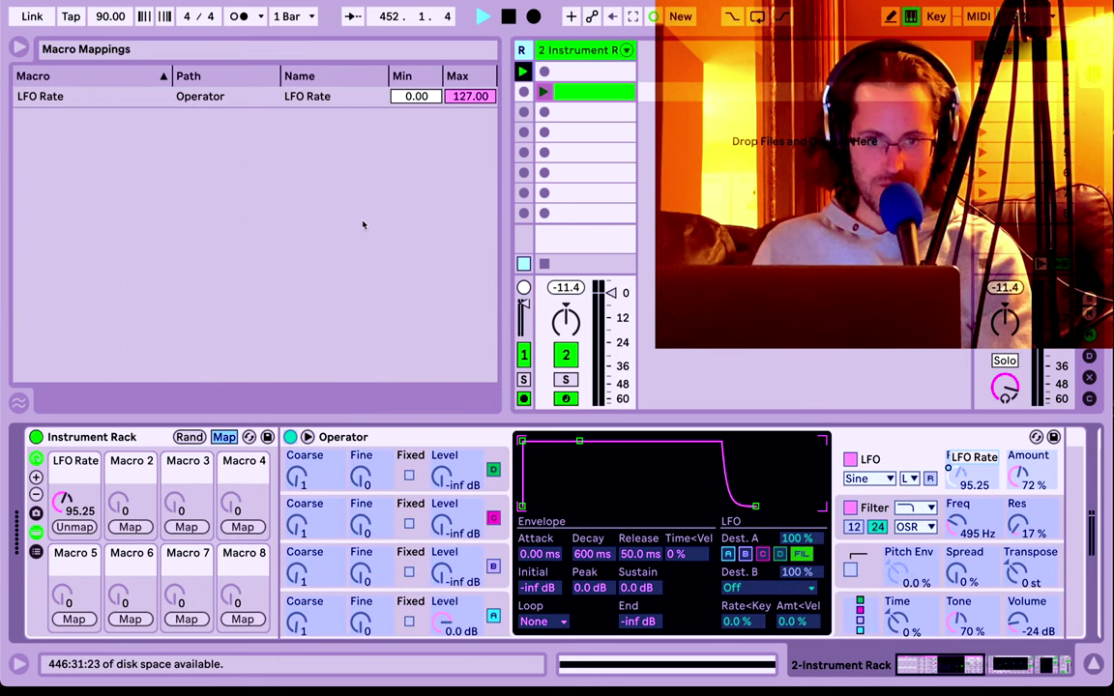
{"action": "left_click_drag", "start_coordinate": [401, 95], "coordinate": [400, 54]}
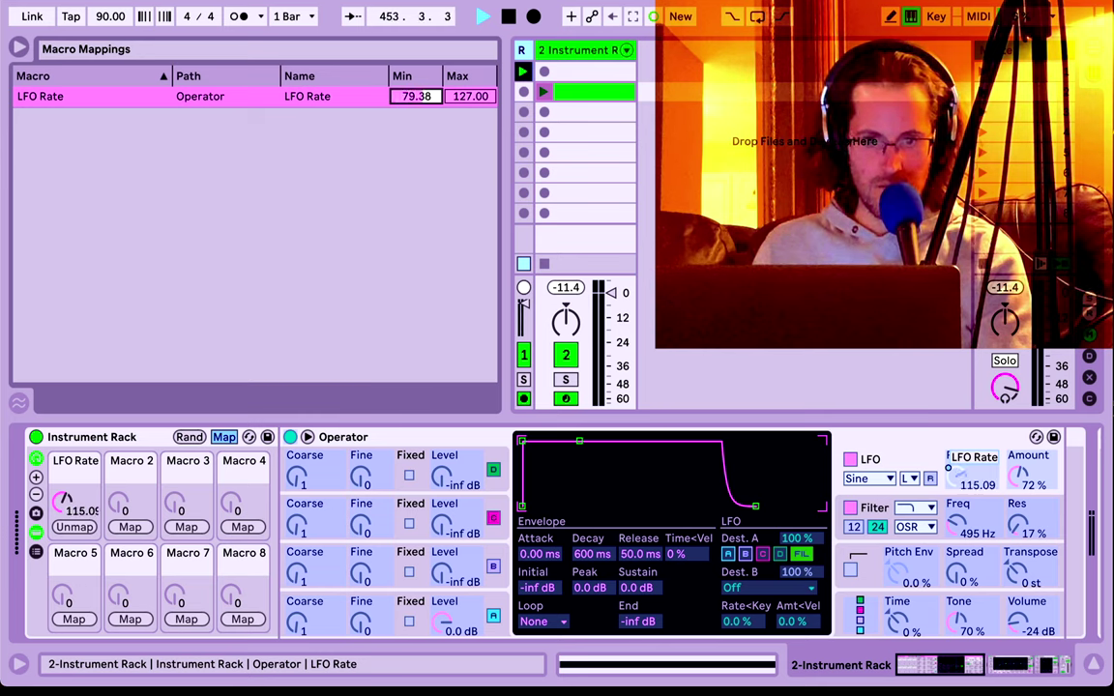
{"action": "left_click_drag", "start_coordinate": [407, 103], "coordinate": [407, 102]}
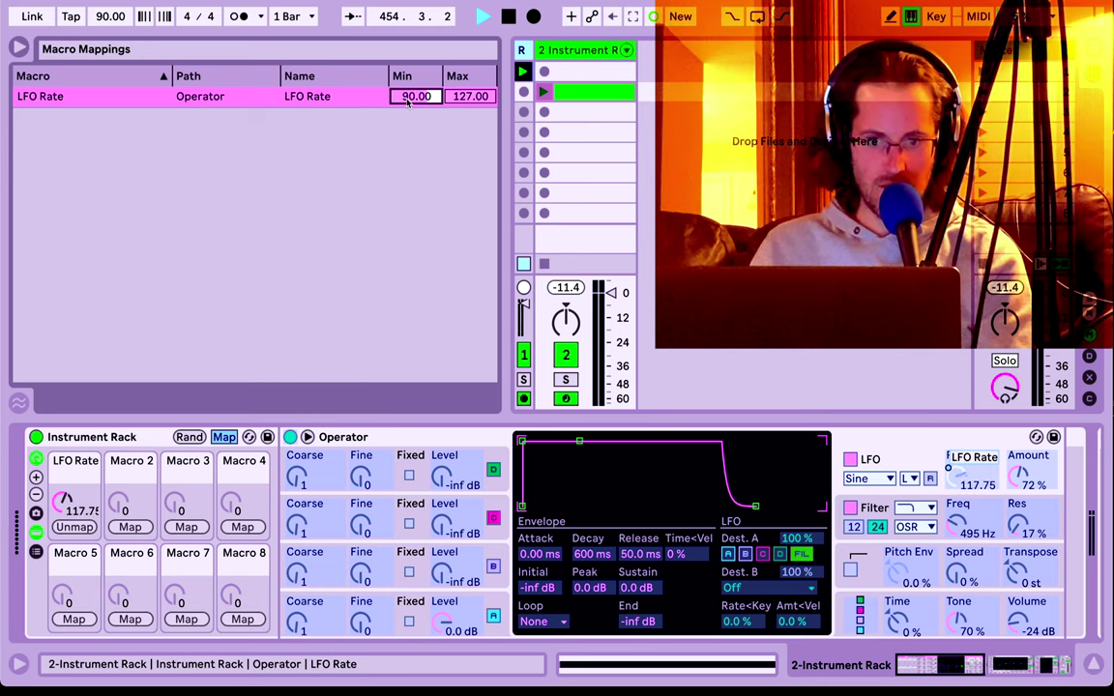
{"action": "left_click", "coordinate": [223, 438]}
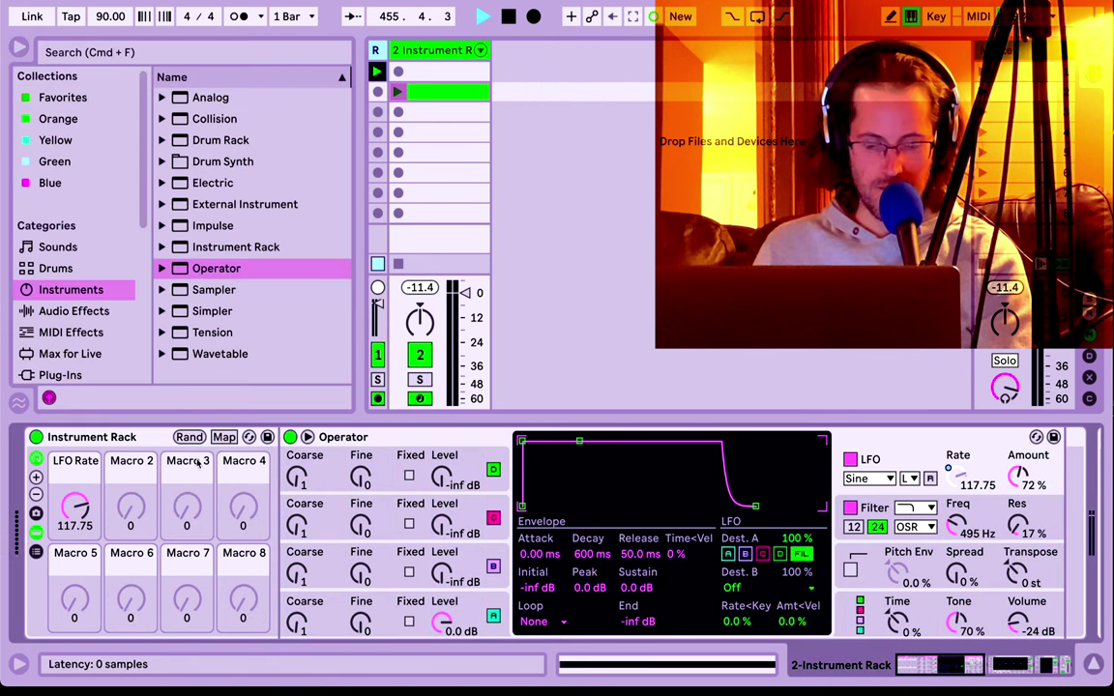
{"action": "left_click_drag", "start_coordinate": [76, 506], "coordinate": [75, 561]}
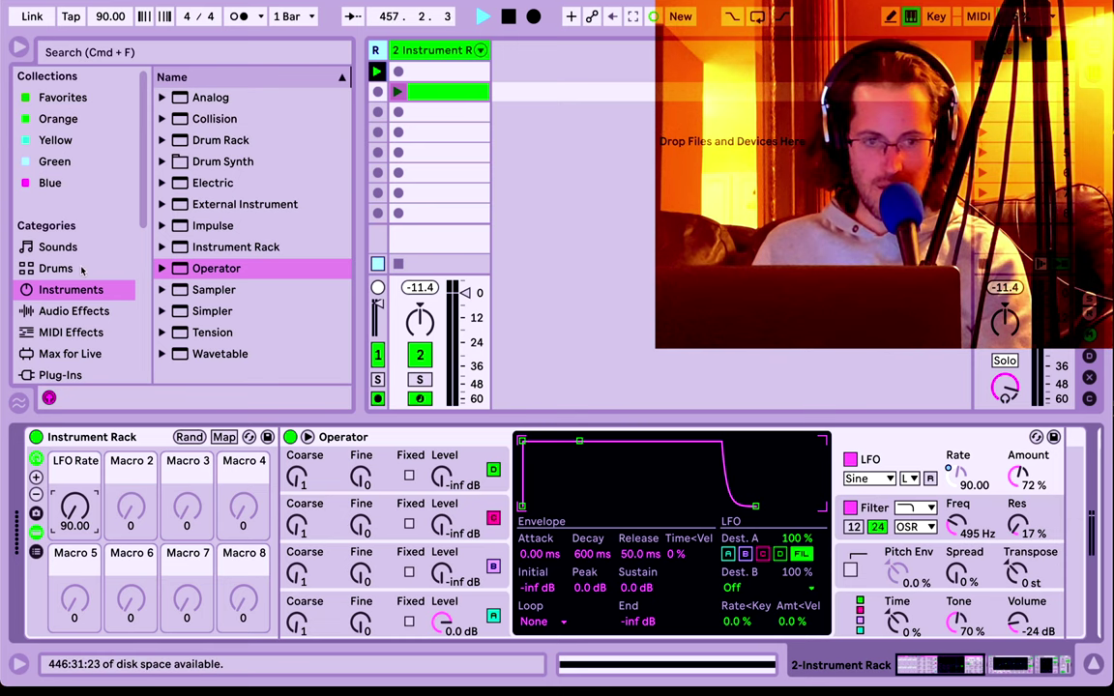
Add a Pitch MIDI effect before the Instrument Rack, set it to -12 st and audition the LFO Rate macro.
{"action": "left_click", "coordinate": [70, 332]}
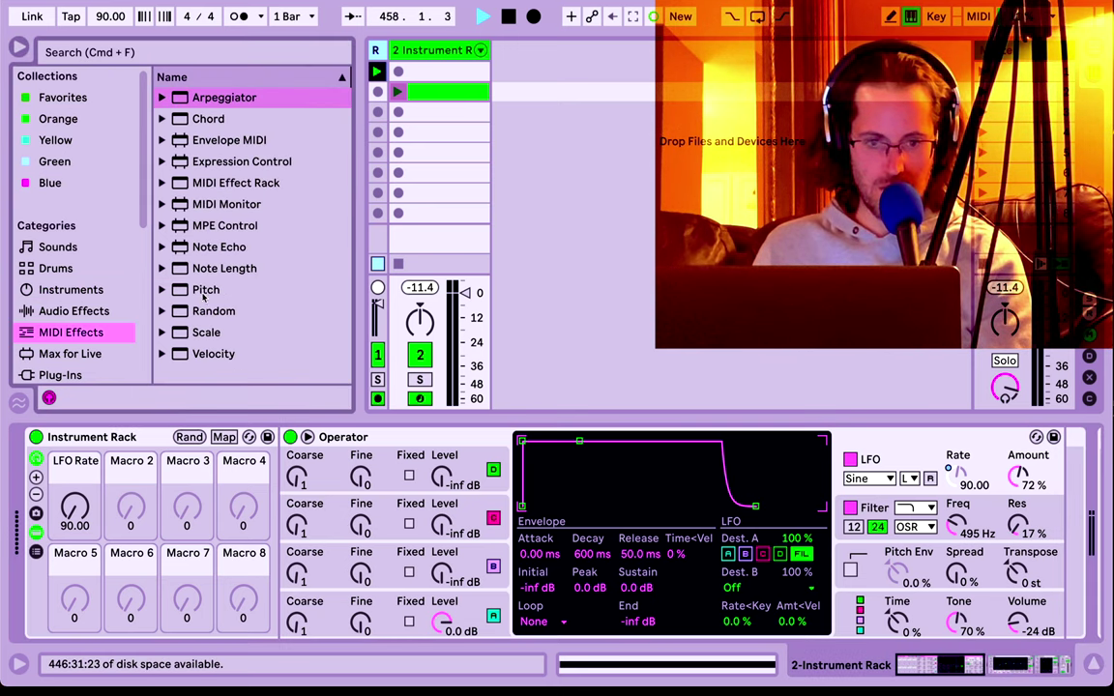
{"action": "left_click", "coordinate": [205, 289]}
{"action": "left_click_drag", "start_coordinate": [46, 466], "coordinate": [39, 473]}
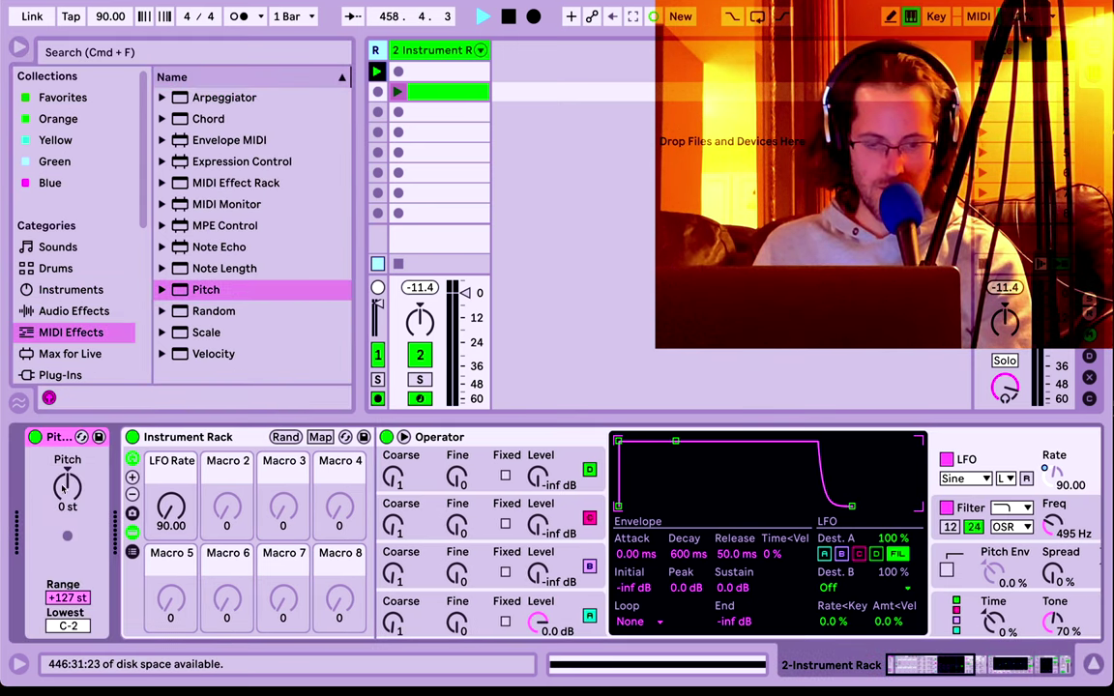
{"action": "left_click", "coordinate": [65, 488]}
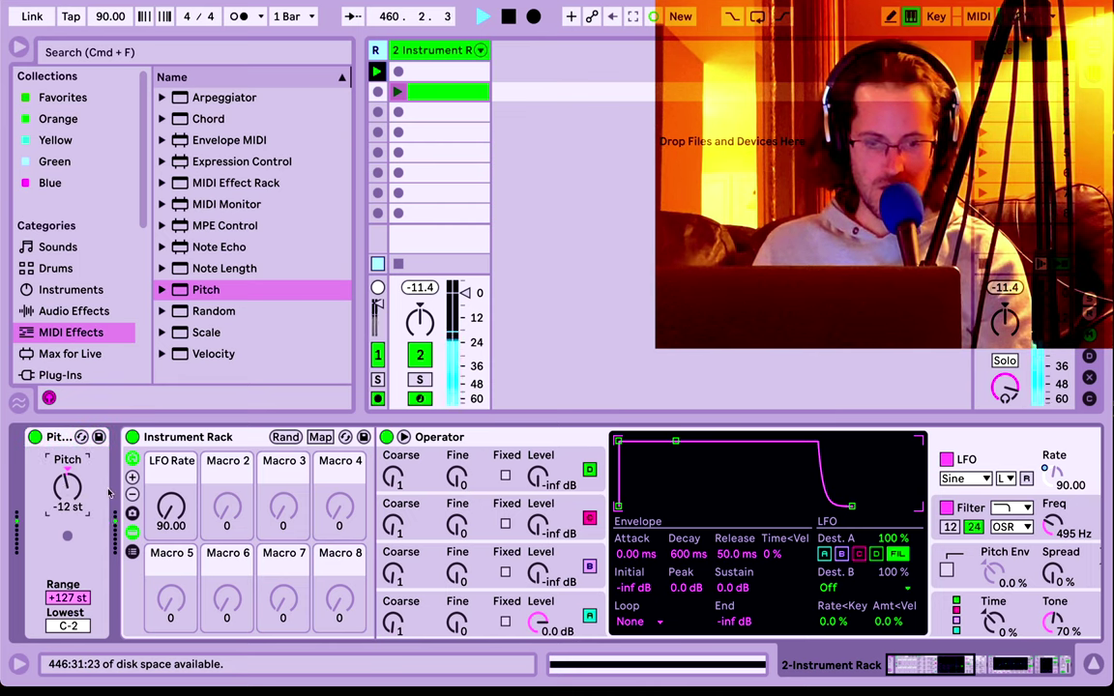
{"action": "left_click_drag", "start_coordinate": [170, 506], "coordinate": [171, 446]}
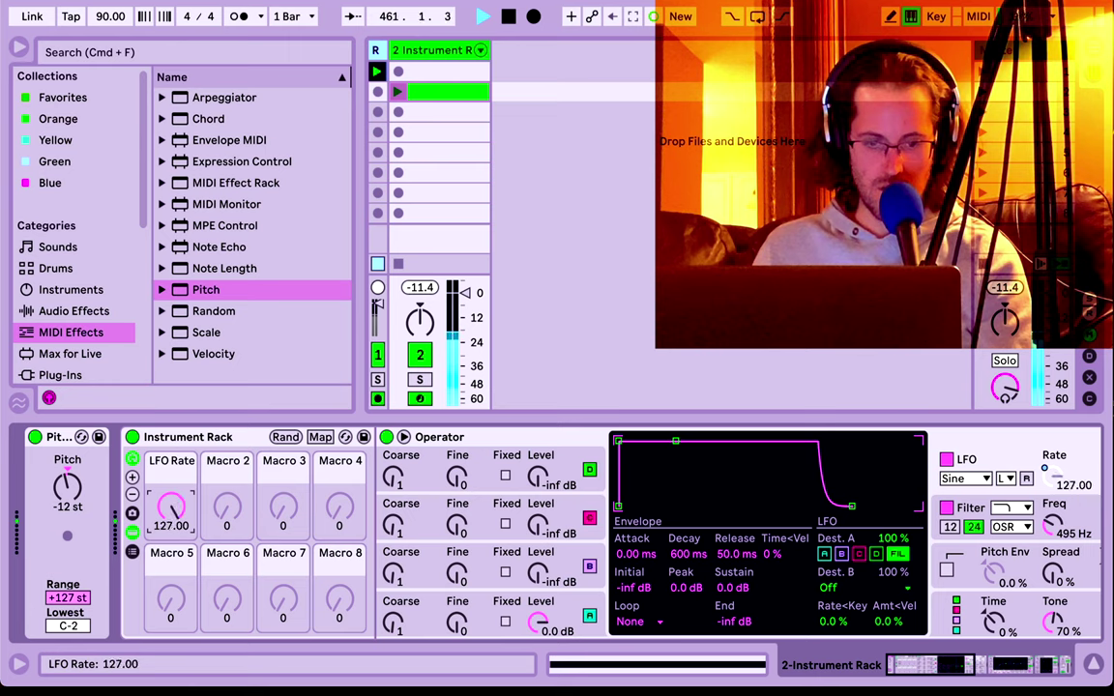
{"action": "key", "text": "super+z"}
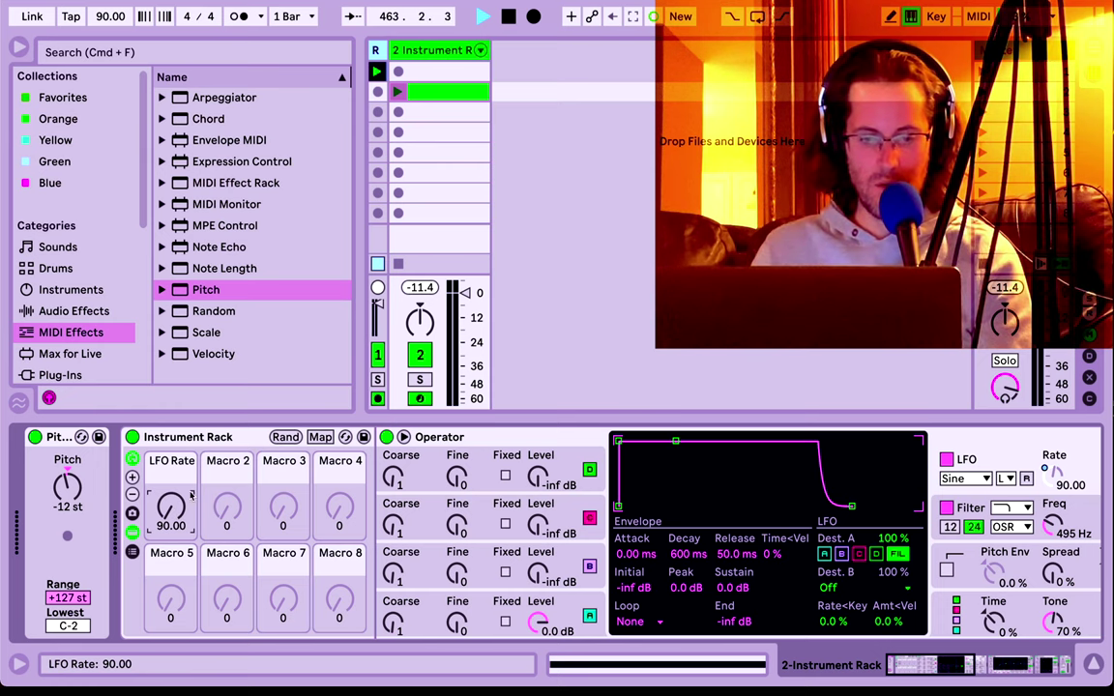
Map Operator's LFO Amount to the same macro as the LFO rate.
{"action": "scroll", "coordinate": [325, 491], "scroll_direction": "right", "scroll_amount": 3}
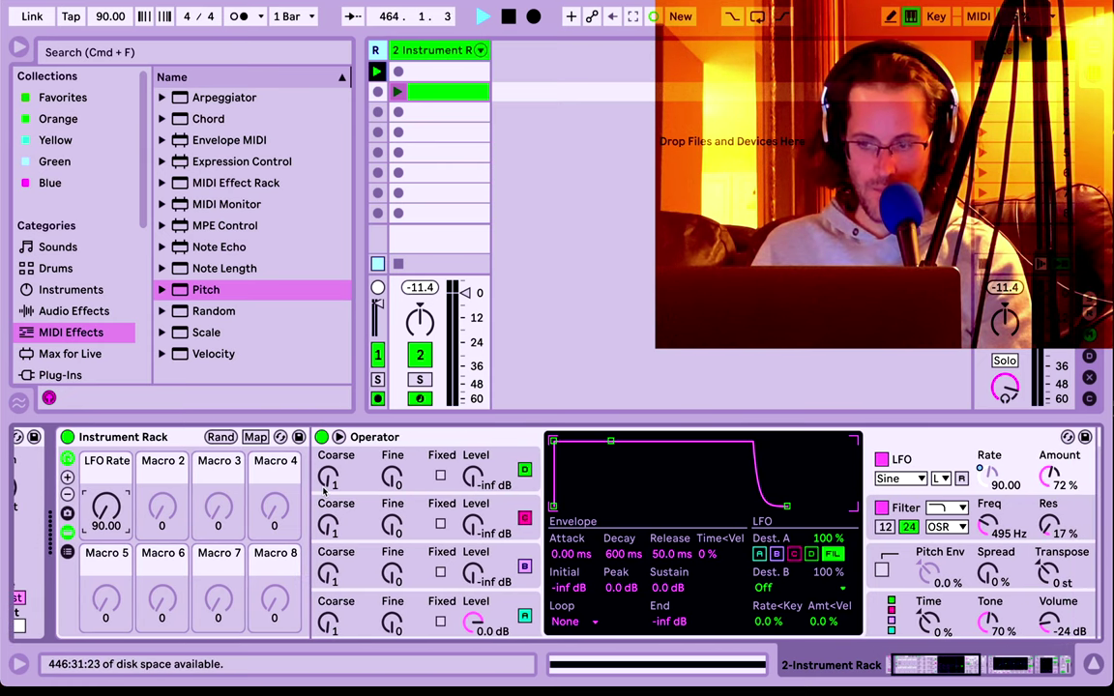
{"action": "right_click", "coordinate": [1048, 476]}
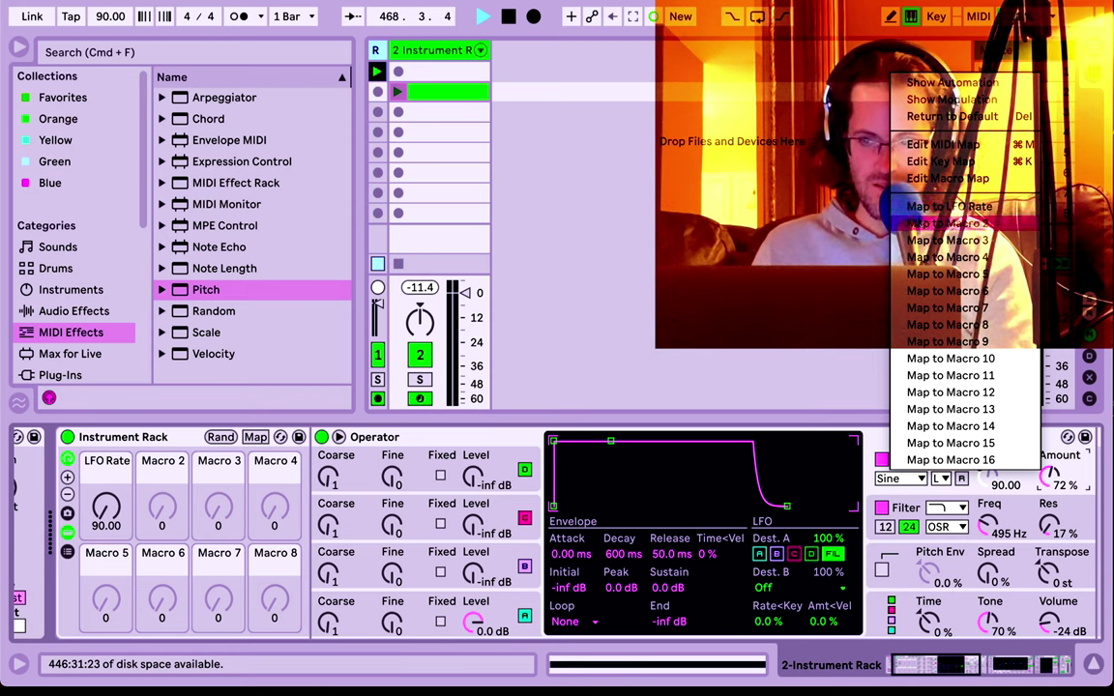
{"action": "left_click", "coordinate": [948, 206]}
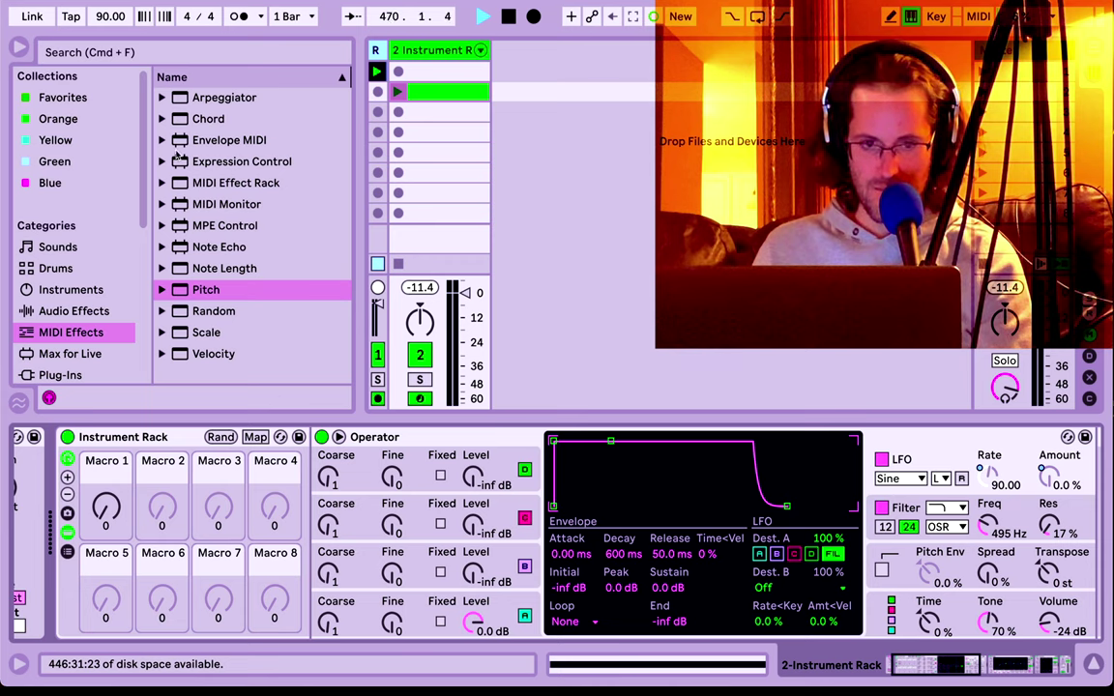
Set the LFO Amount mapping's minimum to 46 % and audition Macro 1.
{"action": "left_click", "coordinate": [255, 437]}
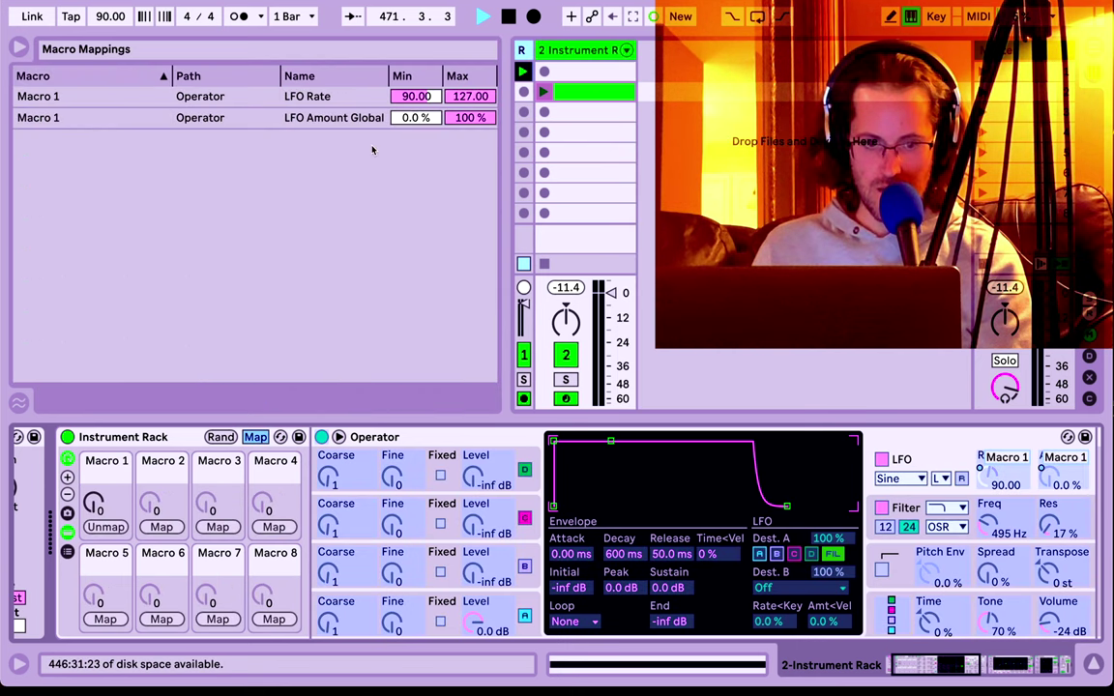
{"action": "mouse_move", "coordinate": [97, 505]}
{"action": "left_mouse_down"}
{"action": "mouse_move", "coordinate": [97, 414]}
{"action": "mouse_move", "coordinate": [97, 512]}
{"action": "left_mouse_up"}
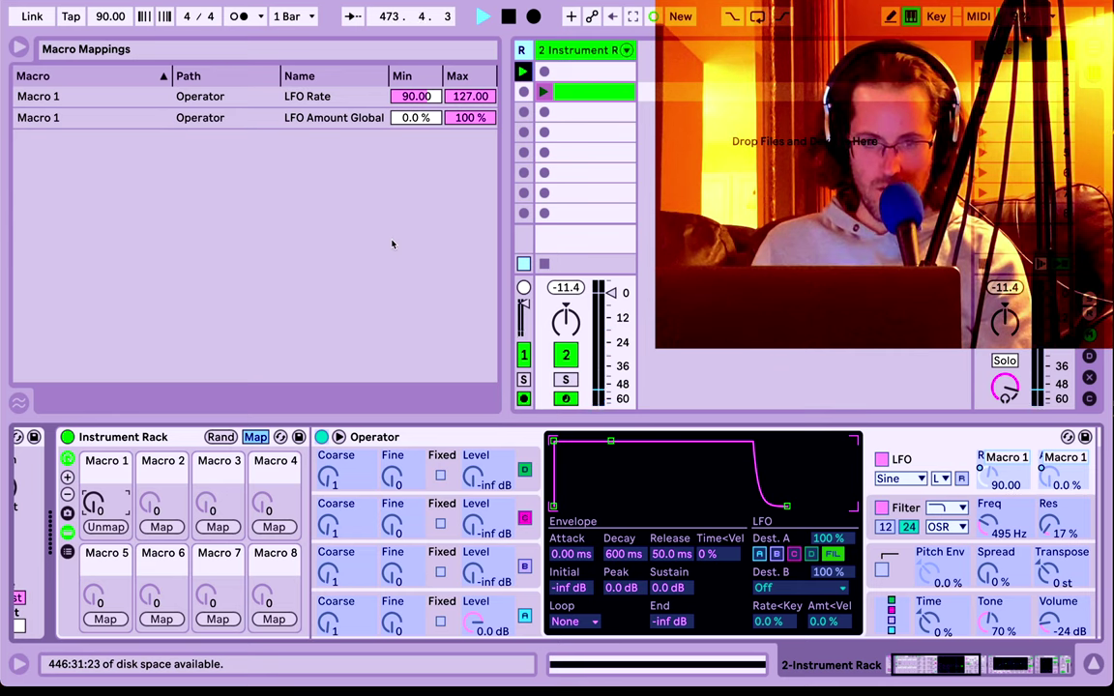
{"action": "left_click_drag", "start_coordinate": [415, 117], "coordinate": [416, 92]}
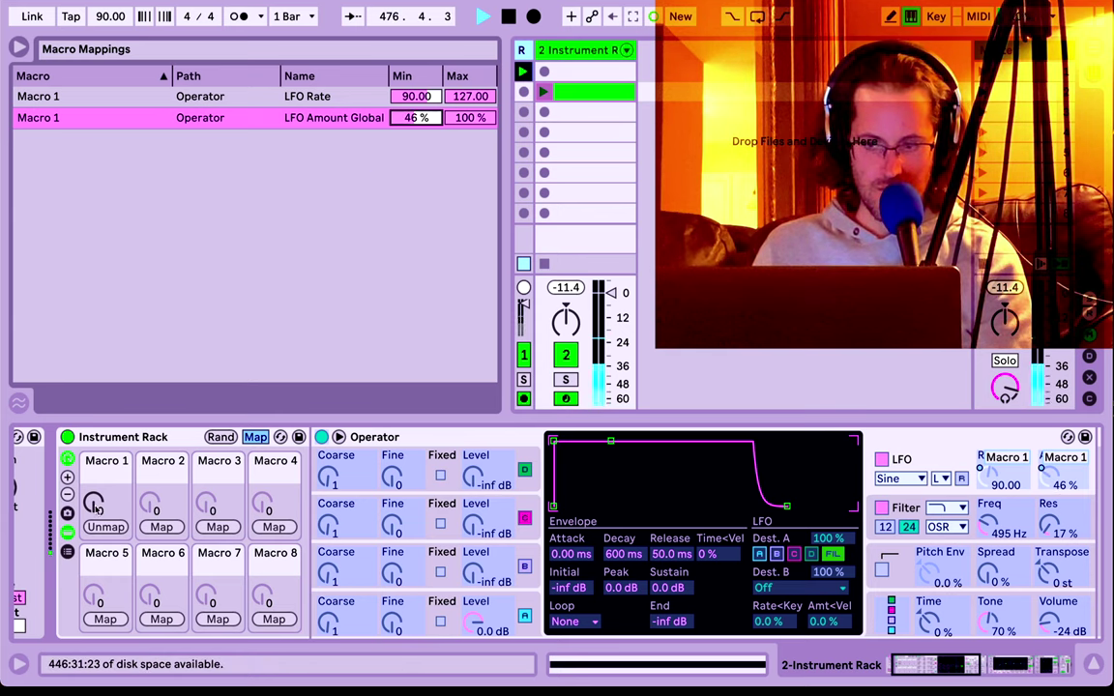
{"action": "mouse_move", "coordinate": [96, 508]}
{"action": "left_mouse_down"}
{"action": "mouse_move", "coordinate": [95, 389]}
{"action": "mouse_move", "coordinate": [96, 510]}
{"action": "left_mouse_up"}
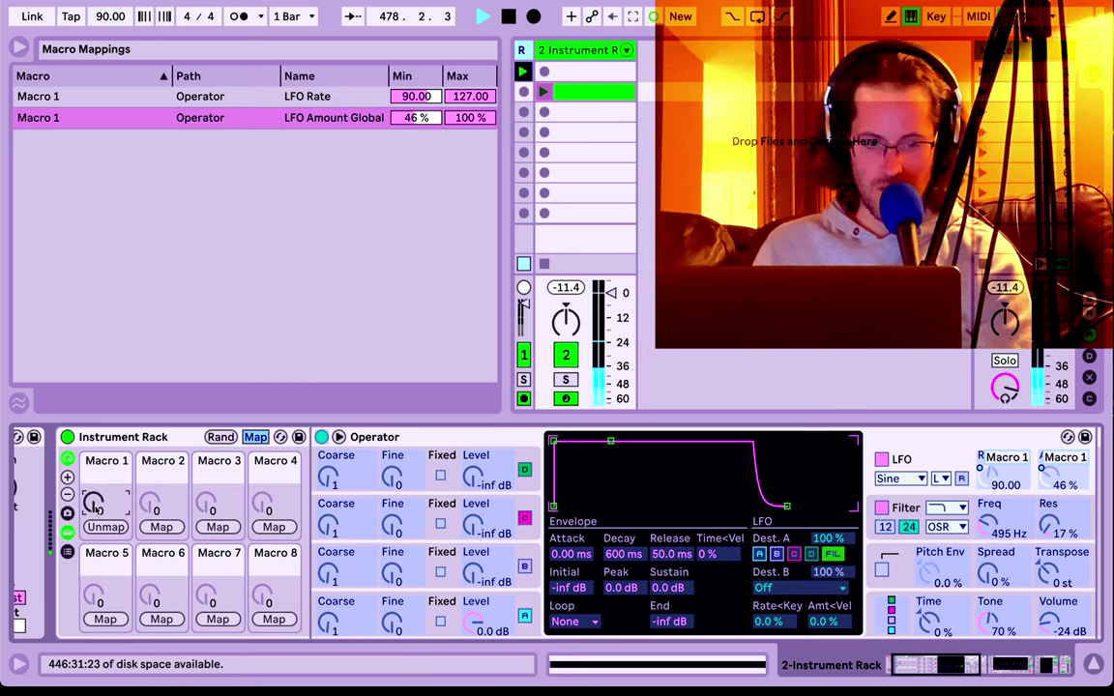
{"action": "left_click", "coordinate": [255, 437]}
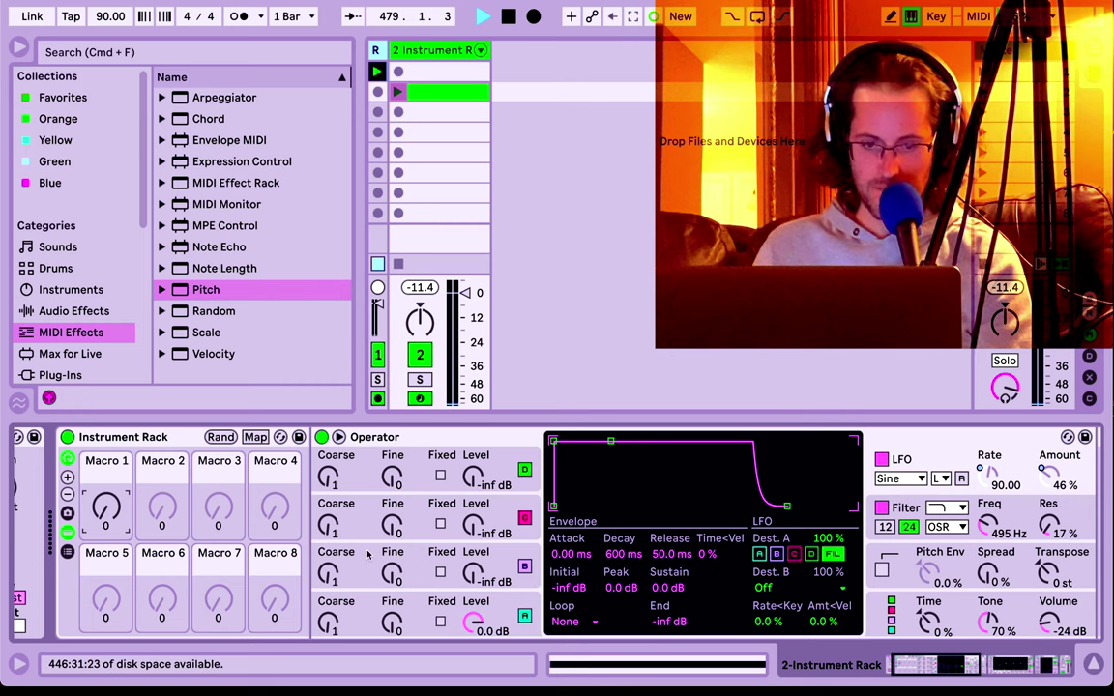
Set the waveform of Operator's oscillator A to Triangle.
{"action": "left_click", "coordinate": [460, 599]}
{"action": "left_click", "coordinate": [762, 554]}
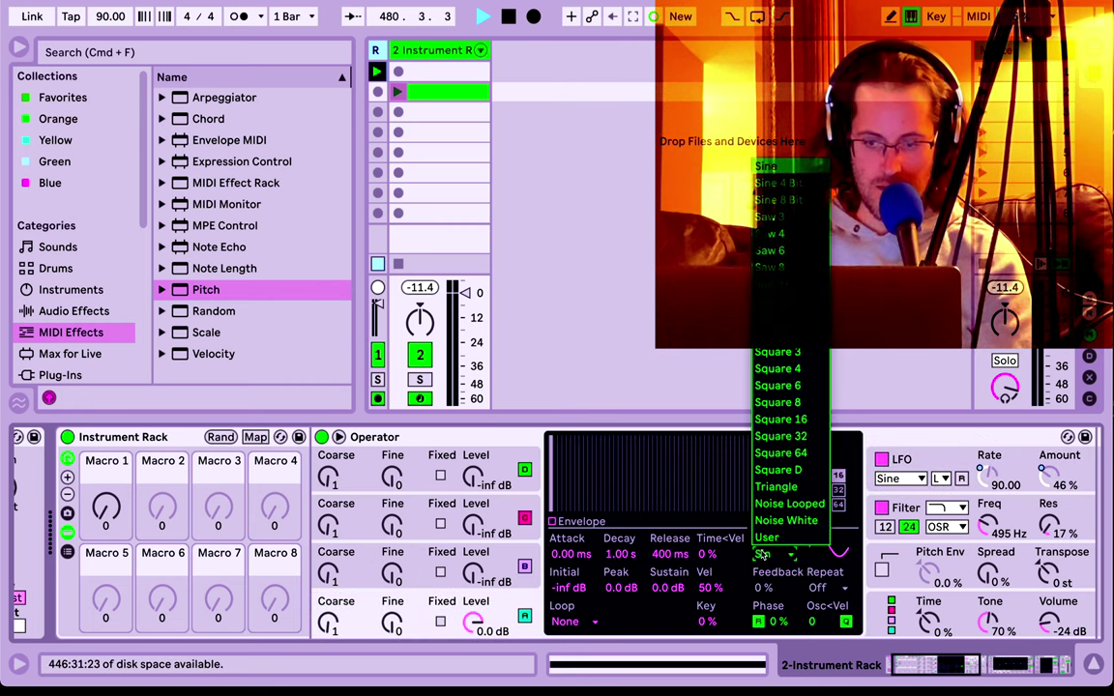
{"action": "left_click", "coordinate": [777, 488]}
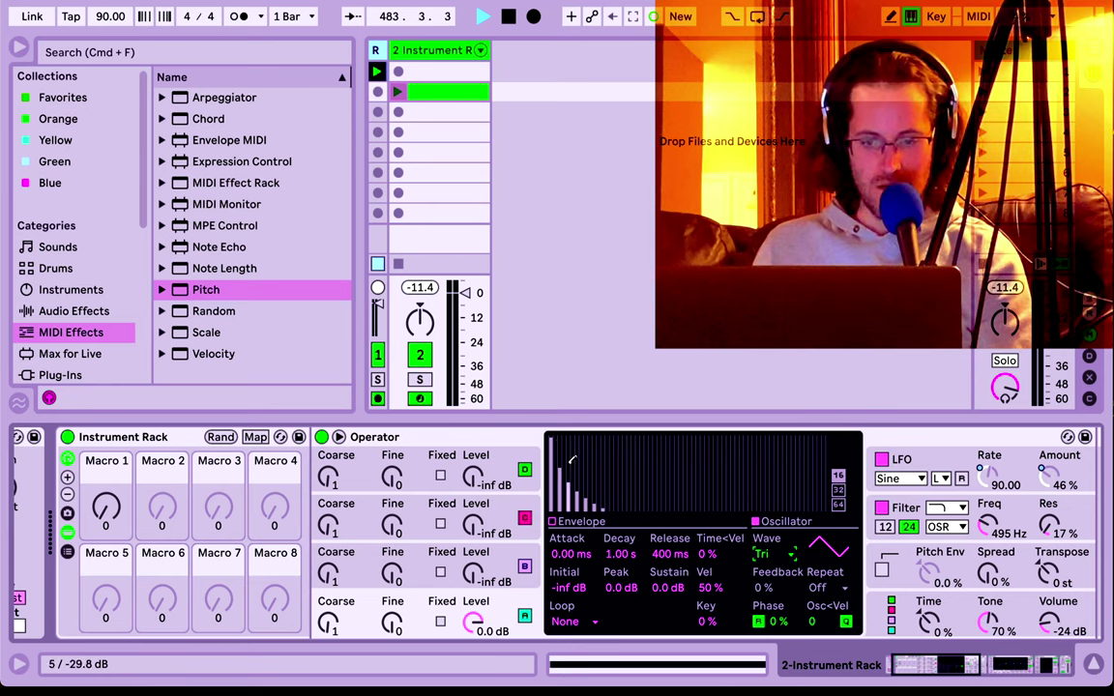
Try a User waveform with edited harmonics on oscillator A and restore the Triangle wave.
{"action": "left_click", "coordinate": [839, 490]}
{"action": "left_click", "coordinate": [840, 477]}
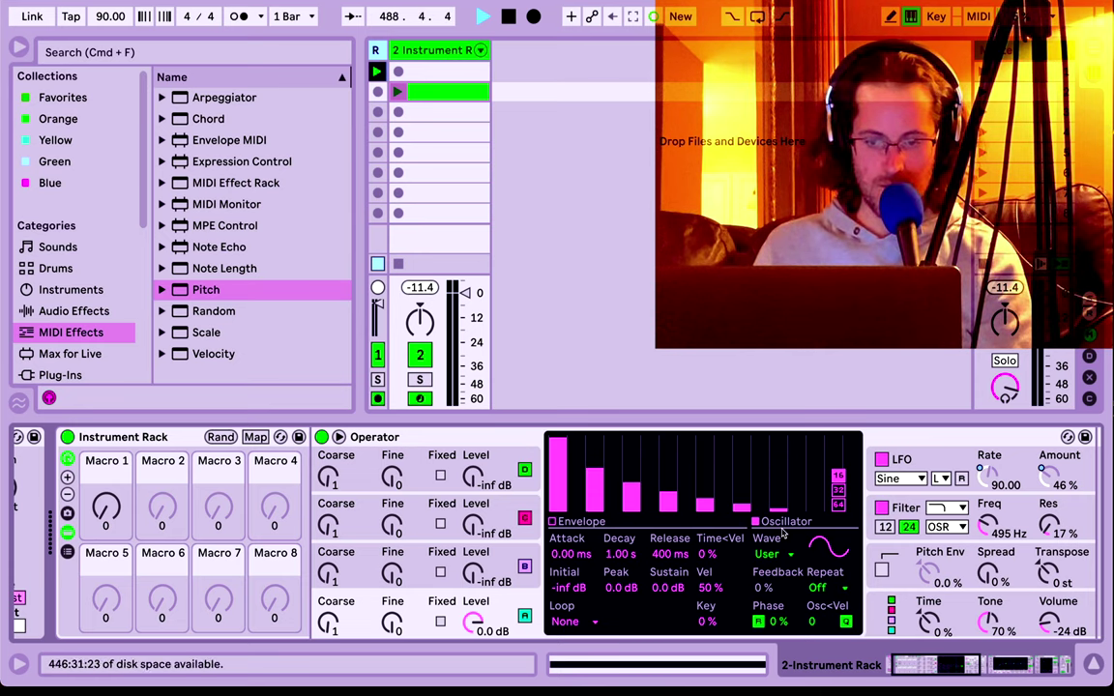
{"action": "left_click", "coordinate": [784, 557]}
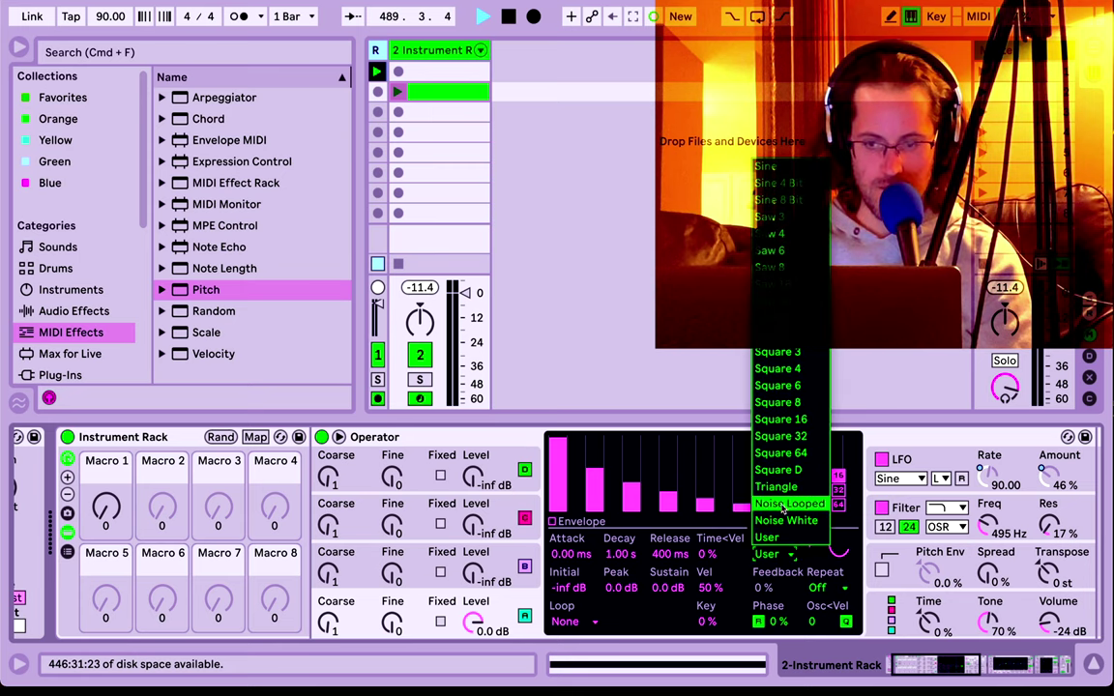
{"action": "left_click", "coordinate": [784, 492]}
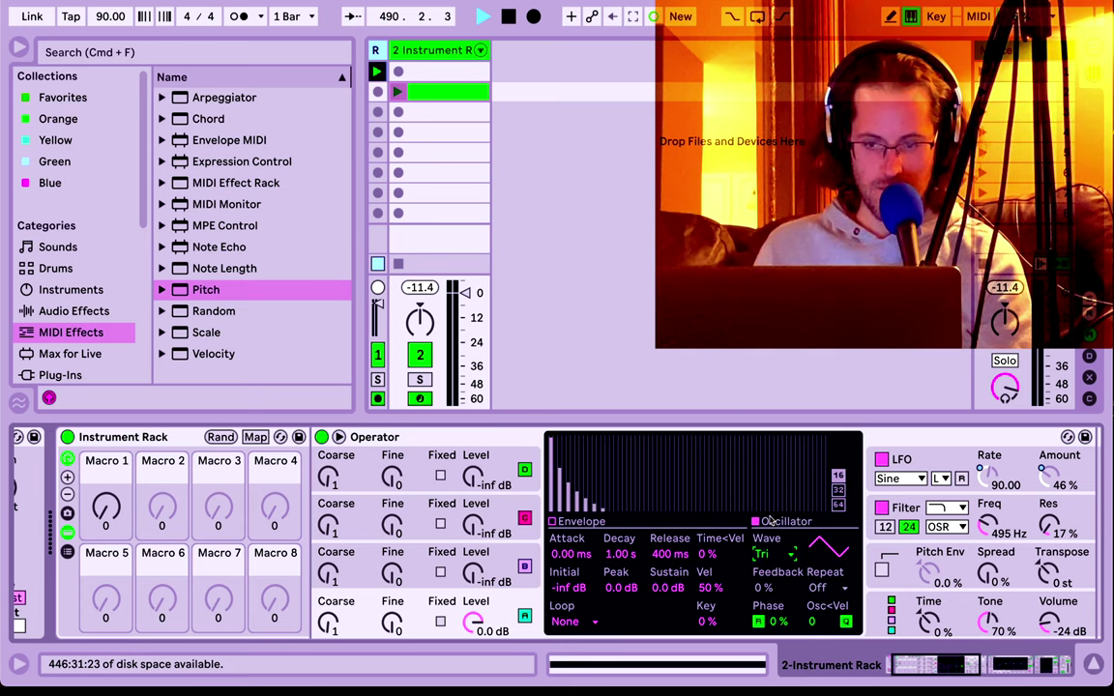
Try the Square 6 waveform on oscillator A and switch it back to Triangle.
{"action": "left_click", "coordinate": [769, 553]}
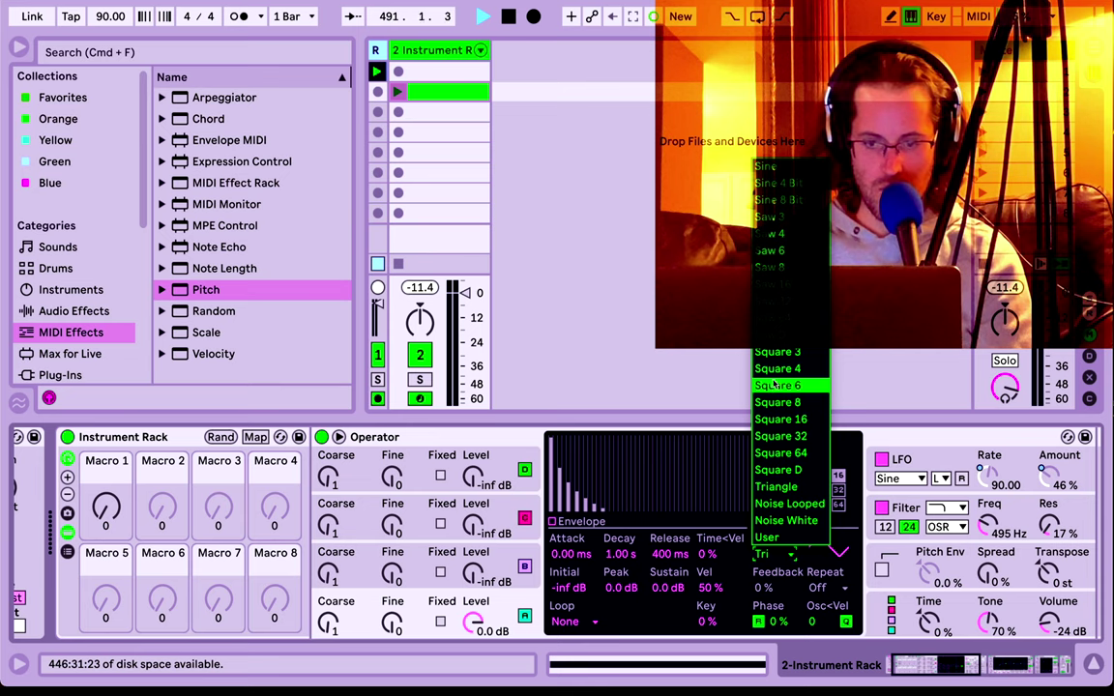
{"action": "left_click", "coordinate": [698, 347]}
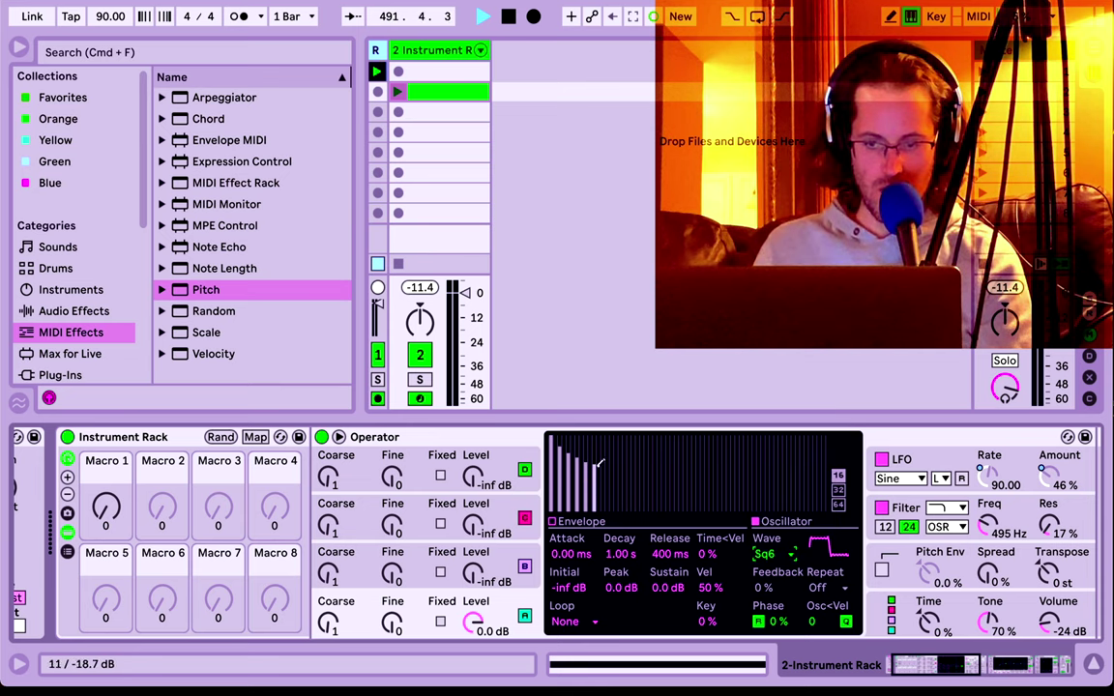
{"action": "left_click", "coordinate": [790, 556]}
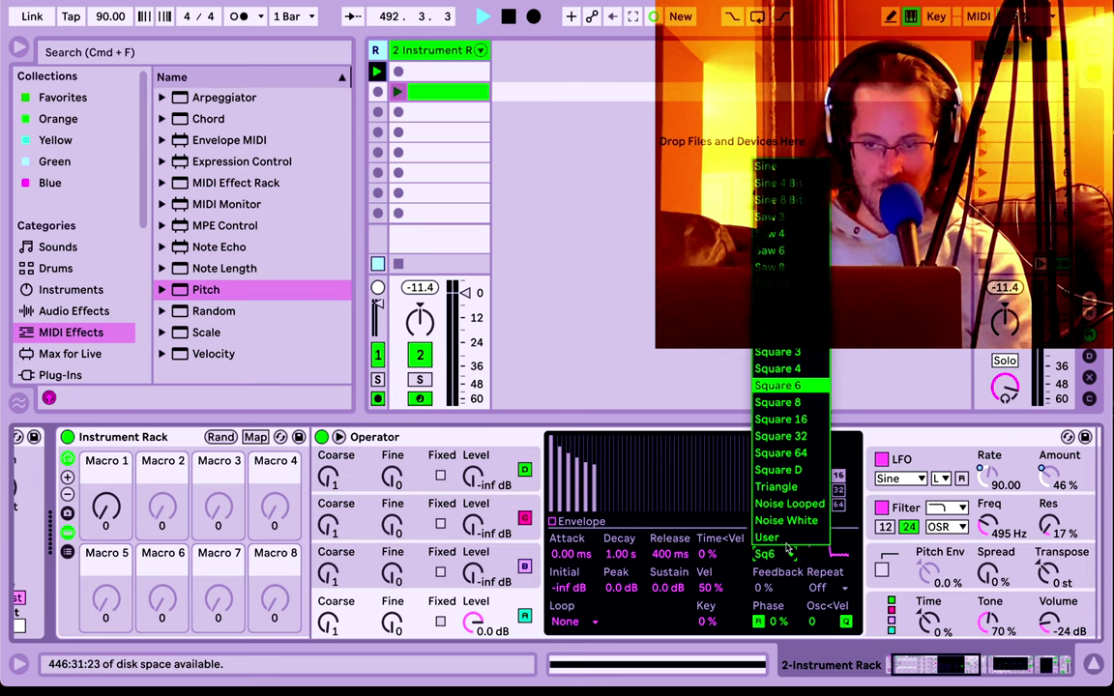
{"action": "left_click", "coordinate": [775, 495]}
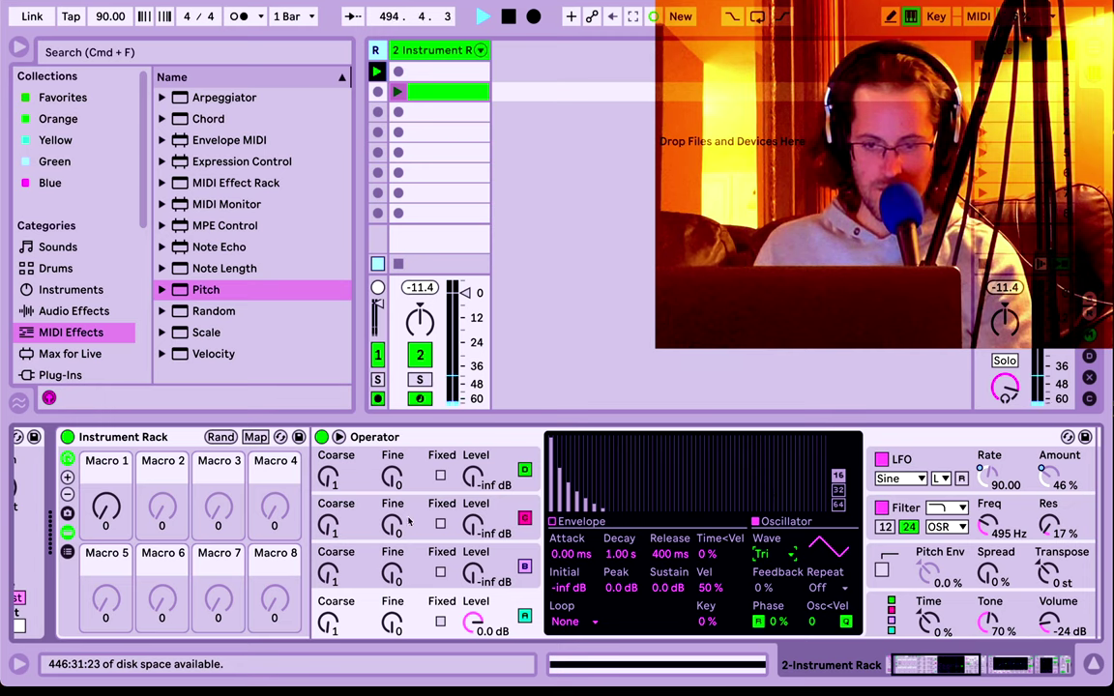
Audition Macro 1 and map Operator's filter frequency to it.
{"action": "mouse_move", "coordinate": [109, 504]}
{"action": "left_mouse_down"}
{"action": "mouse_move", "coordinate": [109, 452]}
{"action": "mouse_move", "coordinate": [109, 503]}
{"action": "left_mouse_up"}
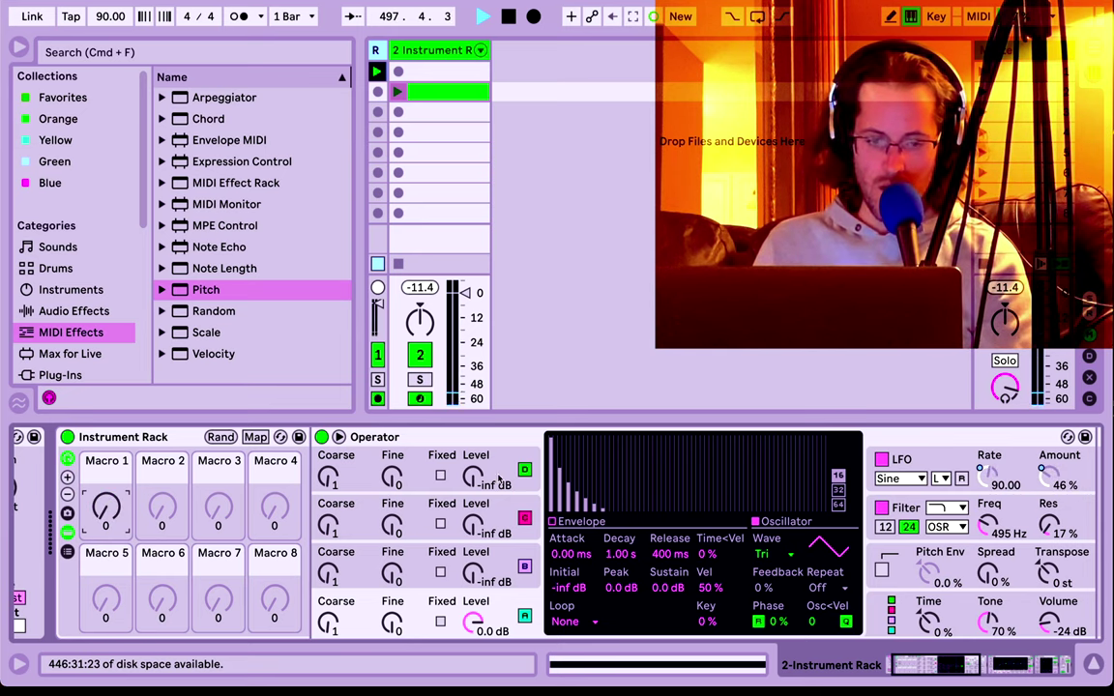
{"action": "right_click", "coordinate": [988, 527]}
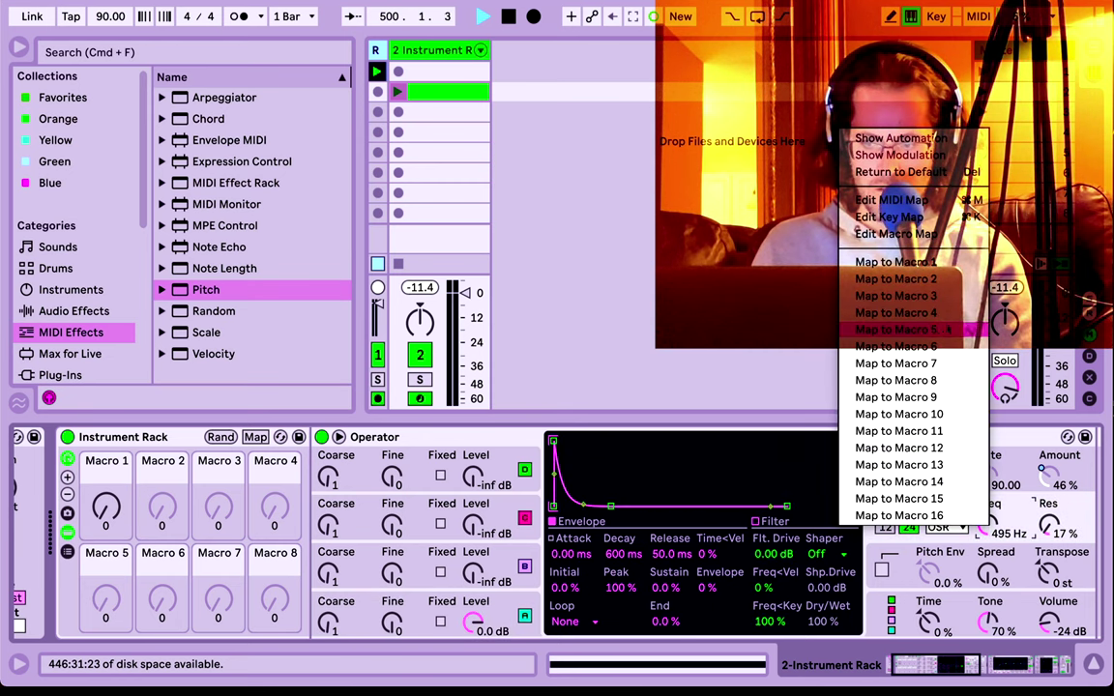
{"action": "left_click", "coordinate": [934, 271]}
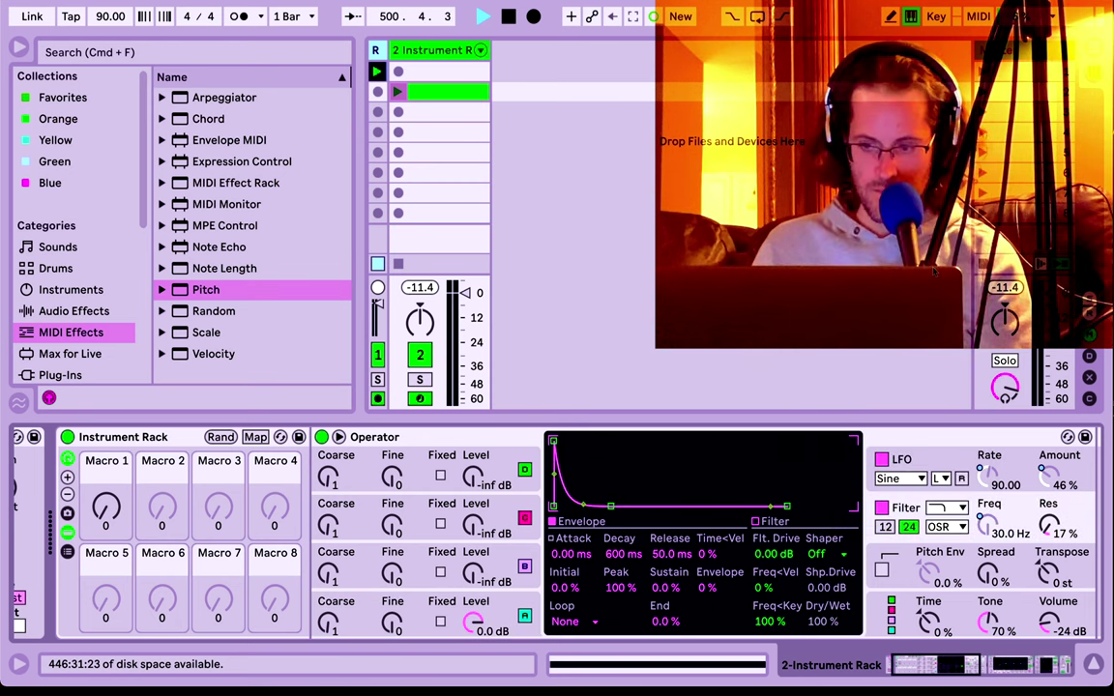
Set the Filter Frequency mapping's minimum to 499 Hz, auditioning the Macro 1 sweep.
{"action": "left_click", "coordinate": [256, 437]}
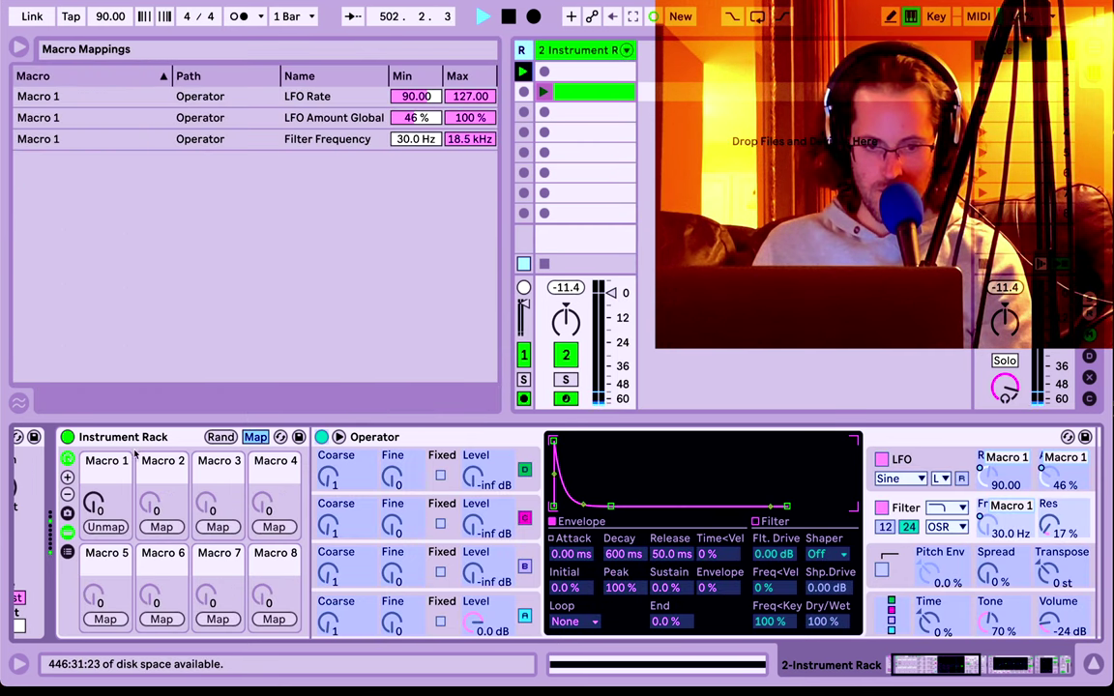
{"action": "left_click_drag", "start_coordinate": [93, 503], "coordinate": [93, 478]}
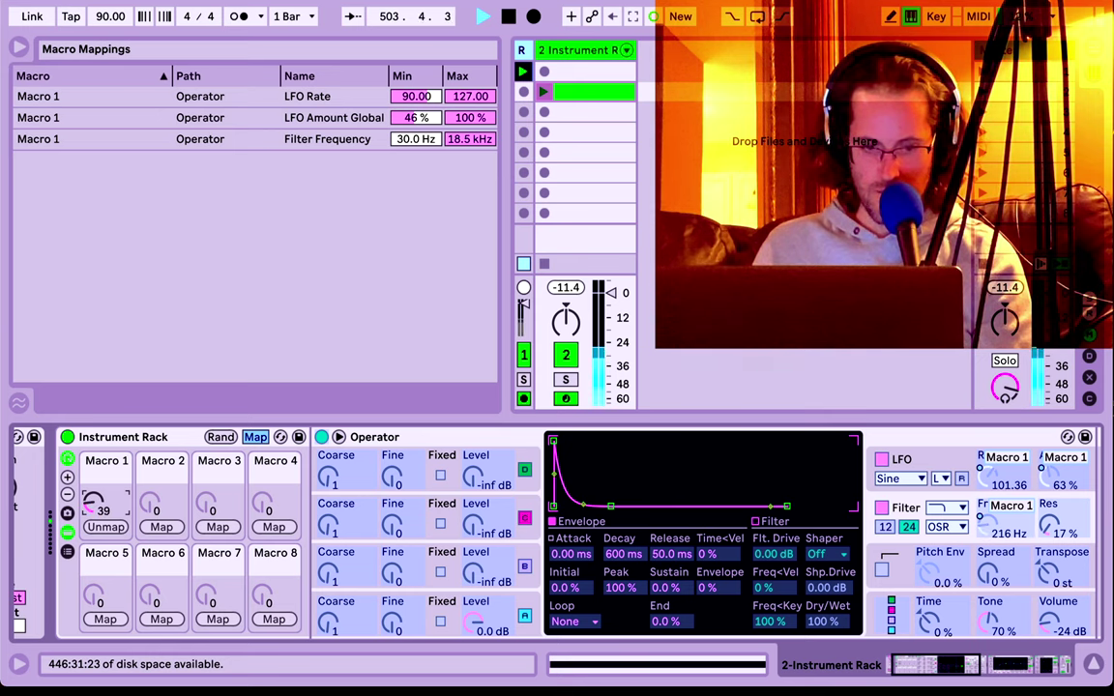
{"action": "left_click_drag", "start_coordinate": [92, 477], "coordinate": [94, 509]}
{"action": "left_click", "coordinate": [403, 144]}
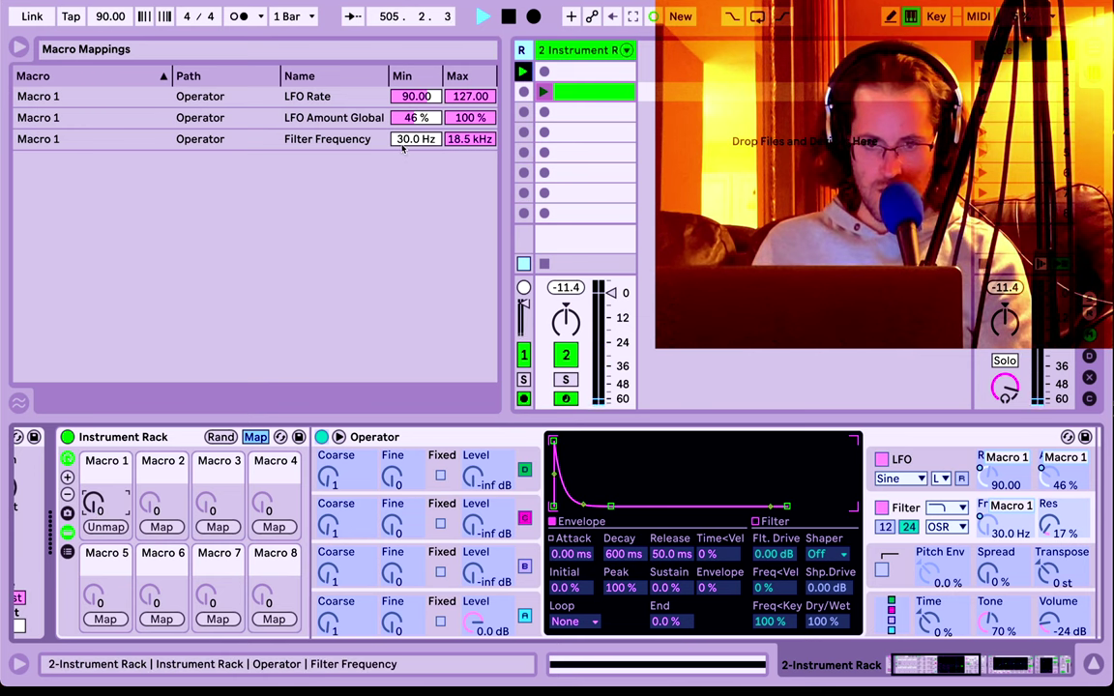
{"action": "left_click_drag", "start_coordinate": [403, 144], "coordinate": [403, 125]}
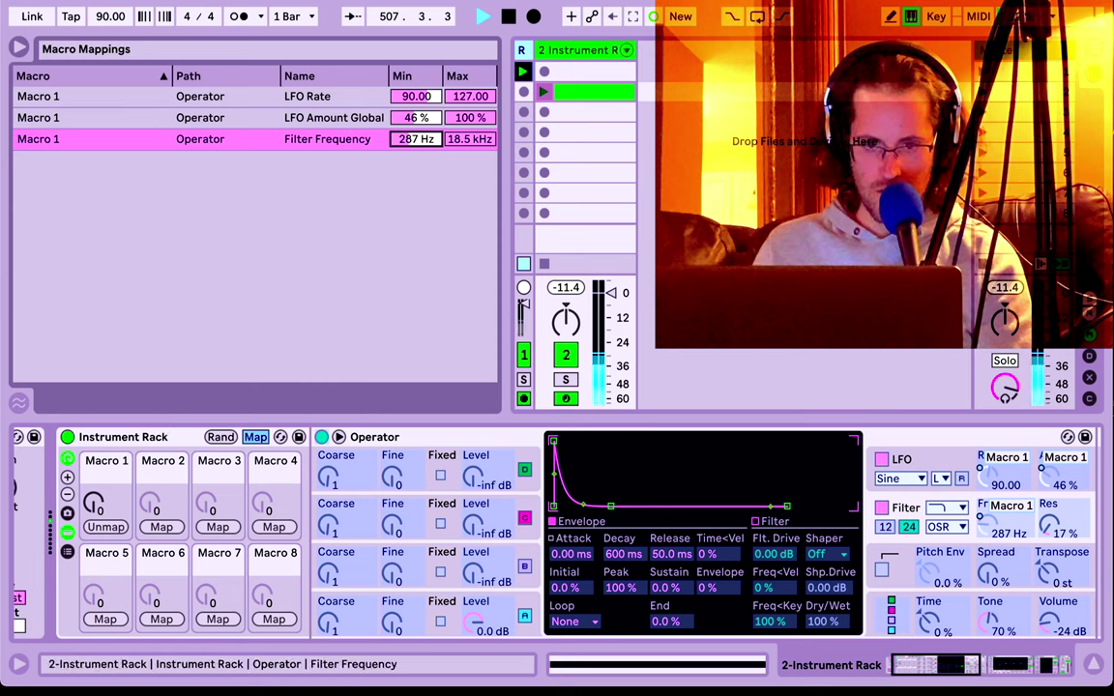
{"action": "left_click_drag", "start_coordinate": [416, 138], "coordinate": [416, 123]}
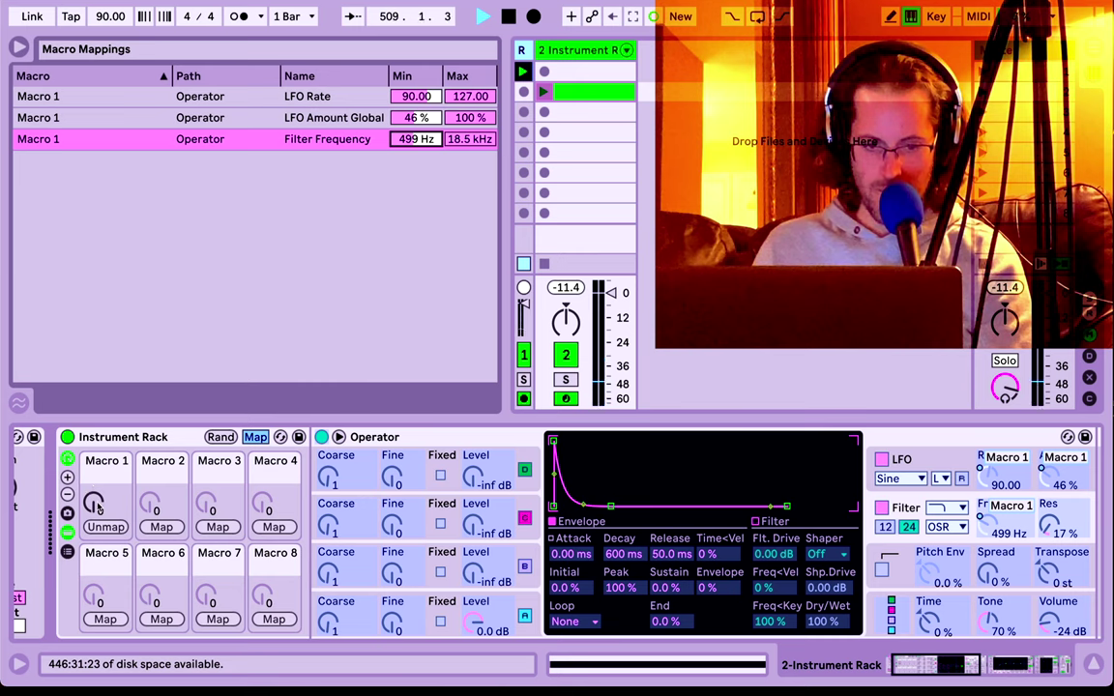
{"action": "mouse_move", "coordinate": [98, 509]}
{"action": "left_mouse_down"}
{"action": "mouse_move", "coordinate": [97, 445]}
{"action": "mouse_move", "coordinate": [98, 509]}
{"action": "left_mouse_up"}
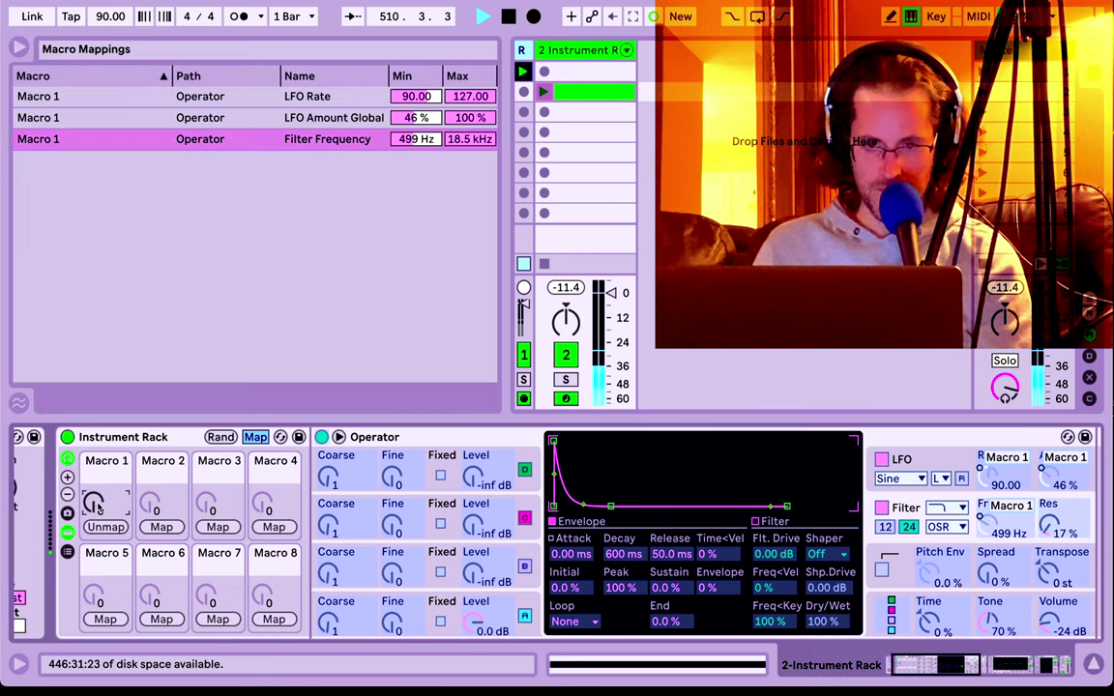
{"action": "left_click", "coordinate": [256, 438]}
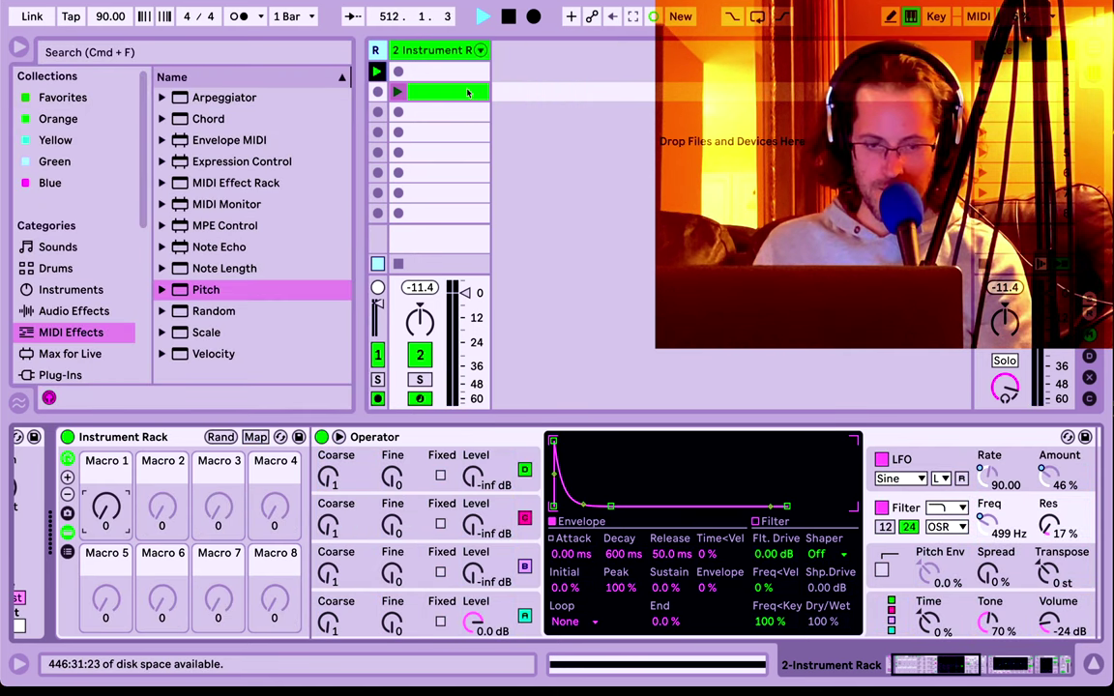
Open the four-bar clip's envelope view and check which devices and parameters can be automated.
{"action": "double_click", "coordinate": [468, 92]}
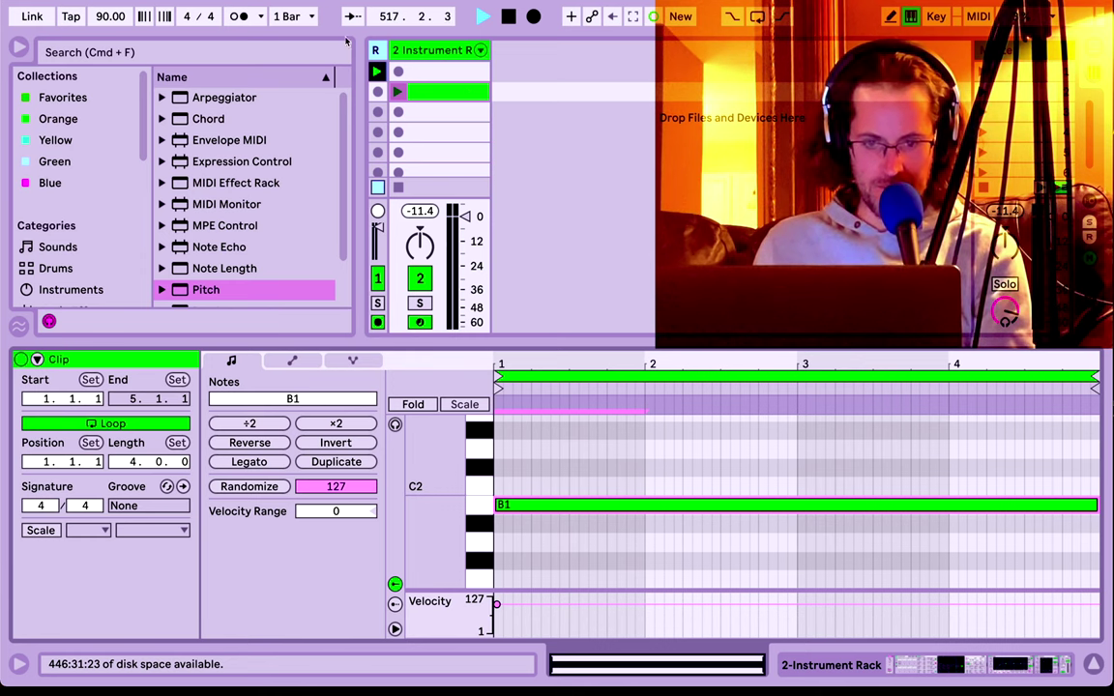
{"action": "left_click", "coordinate": [293, 361]}
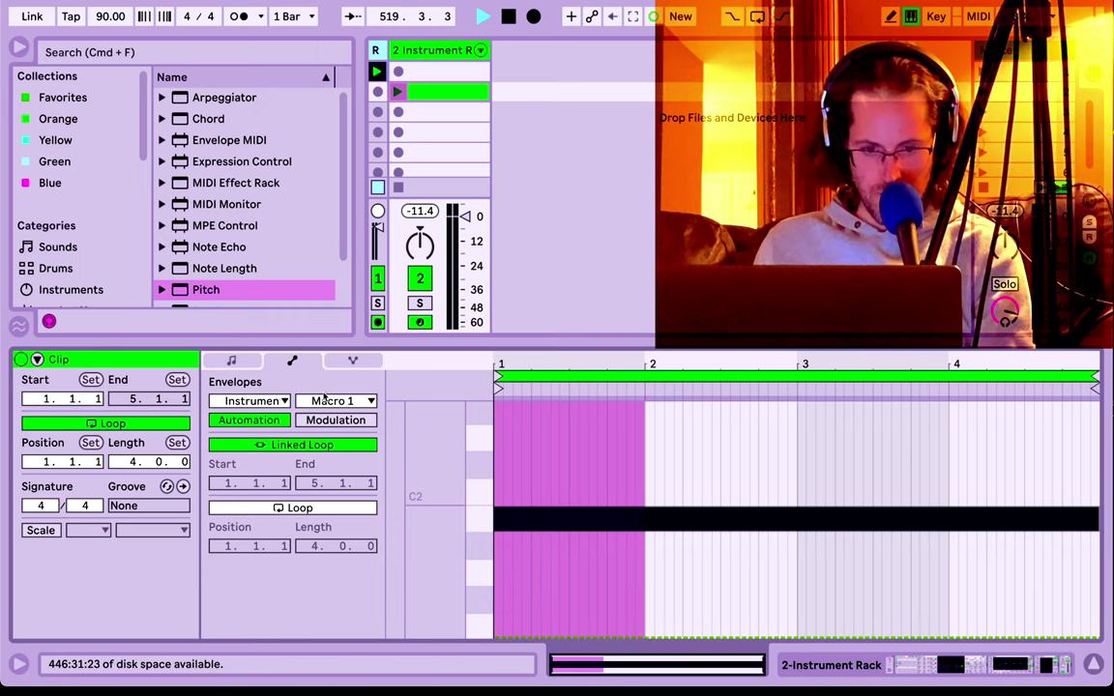
{"action": "left_click", "coordinate": [276, 400]}
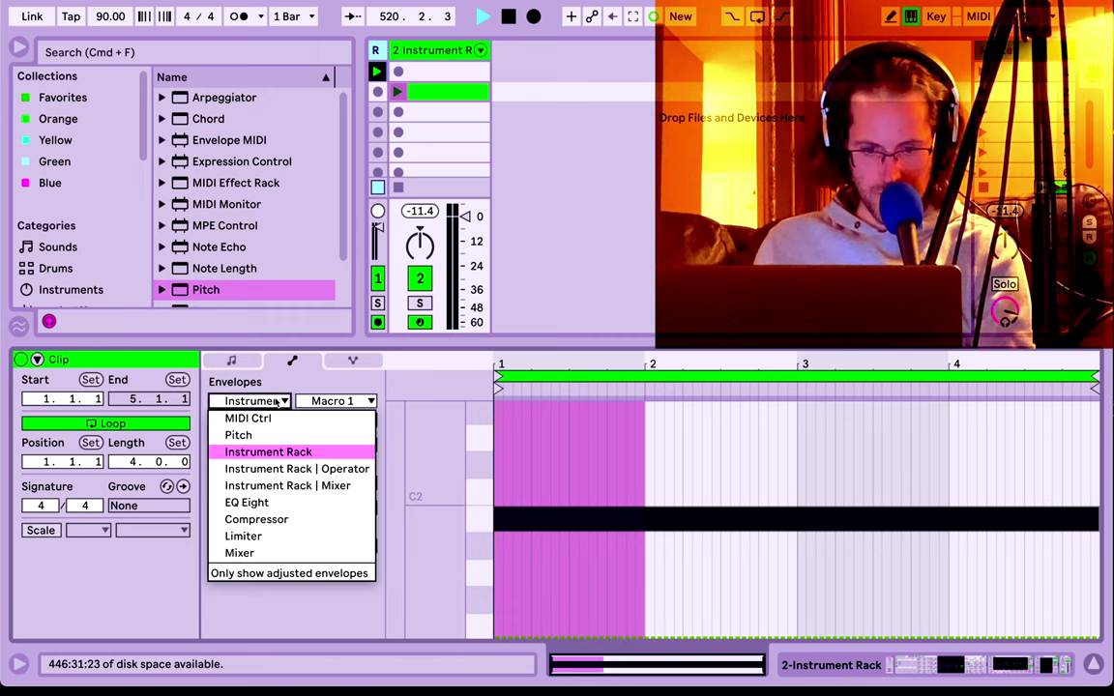
{"action": "left_click", "coordinate": [421, 363]}
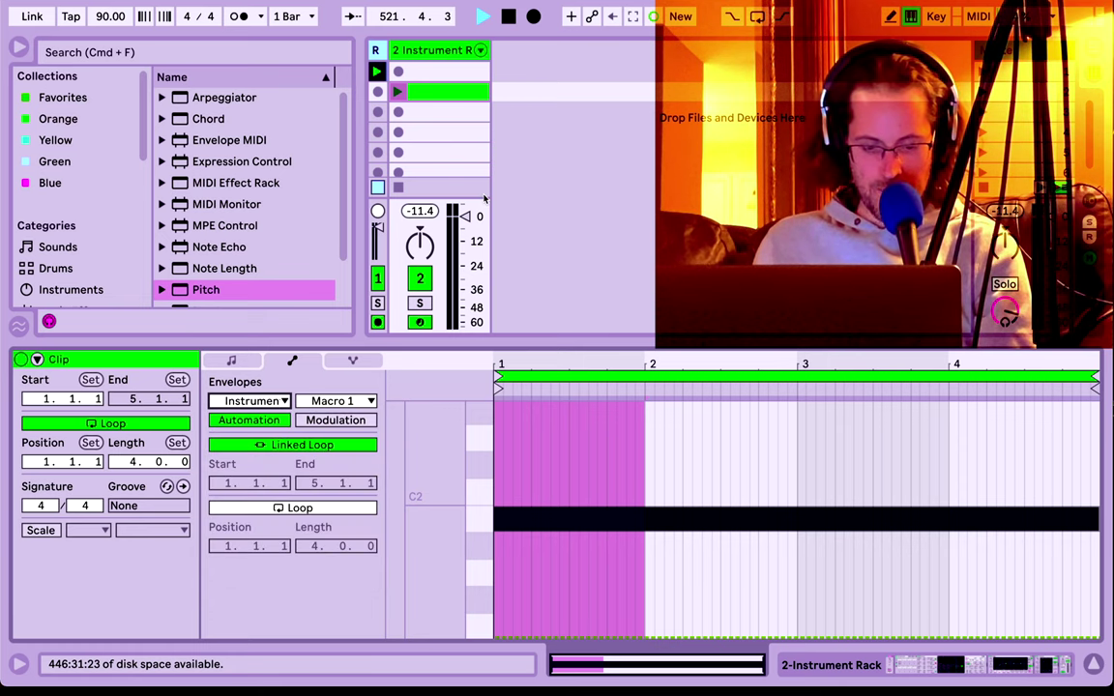
{"action": "key", "text": "shift+Tab"}
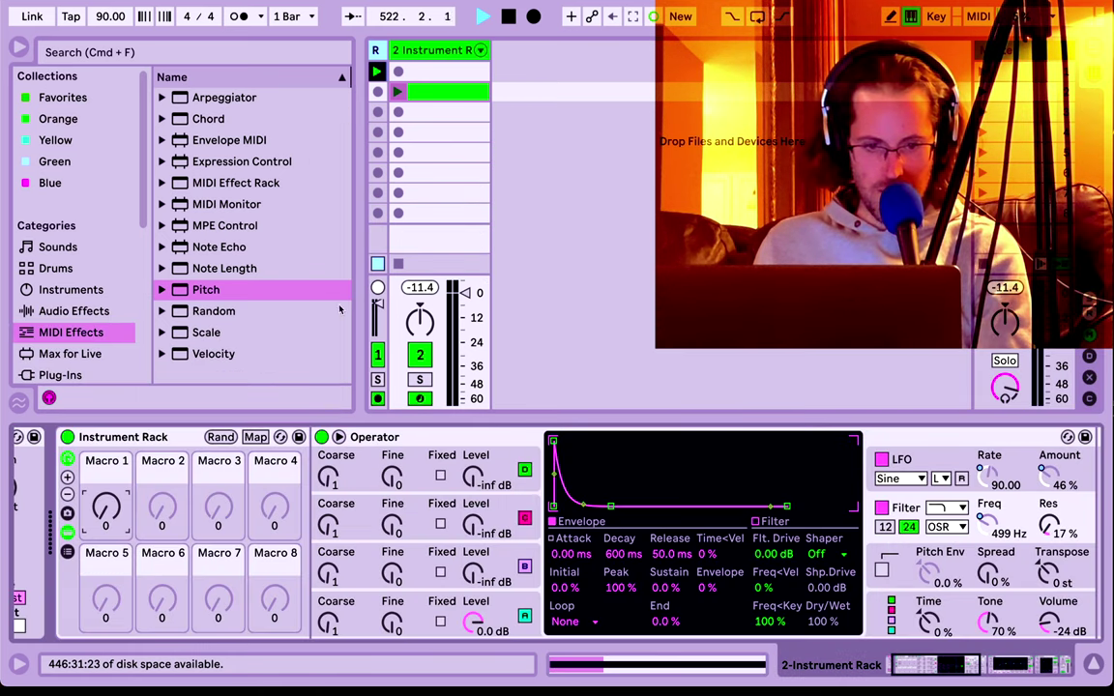
Color Macro 1 of the Instrument Rack bright green.
{"action": "right_click", "coordinate": [106, 475]}
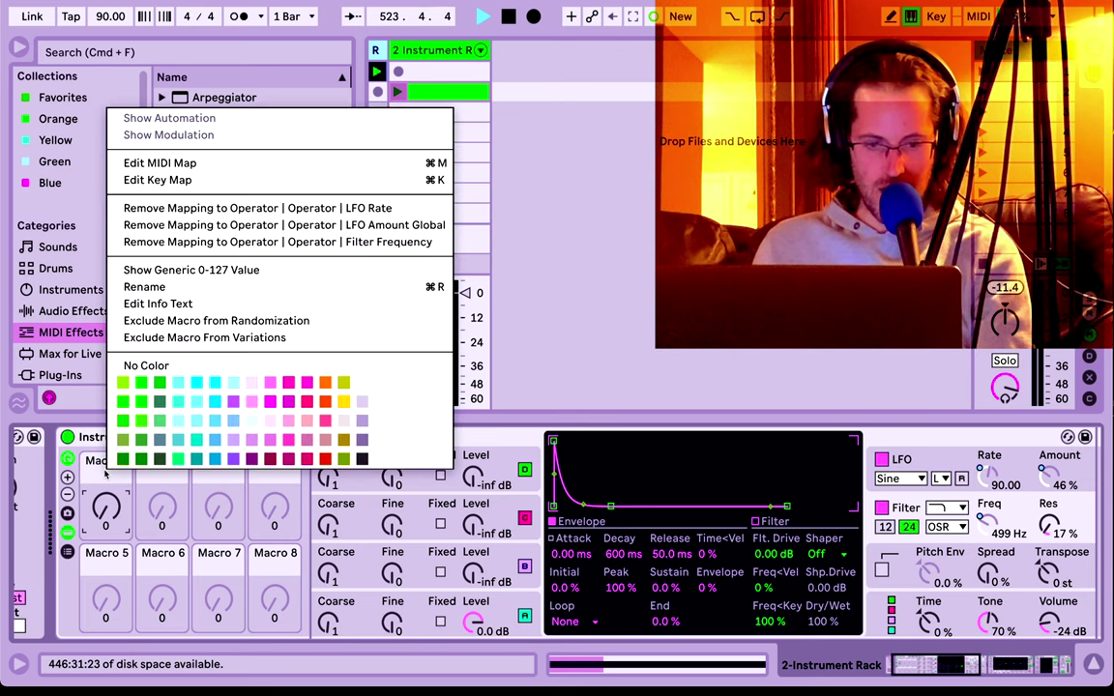
{"action": "left_click", "coordinate": [147, 401]}
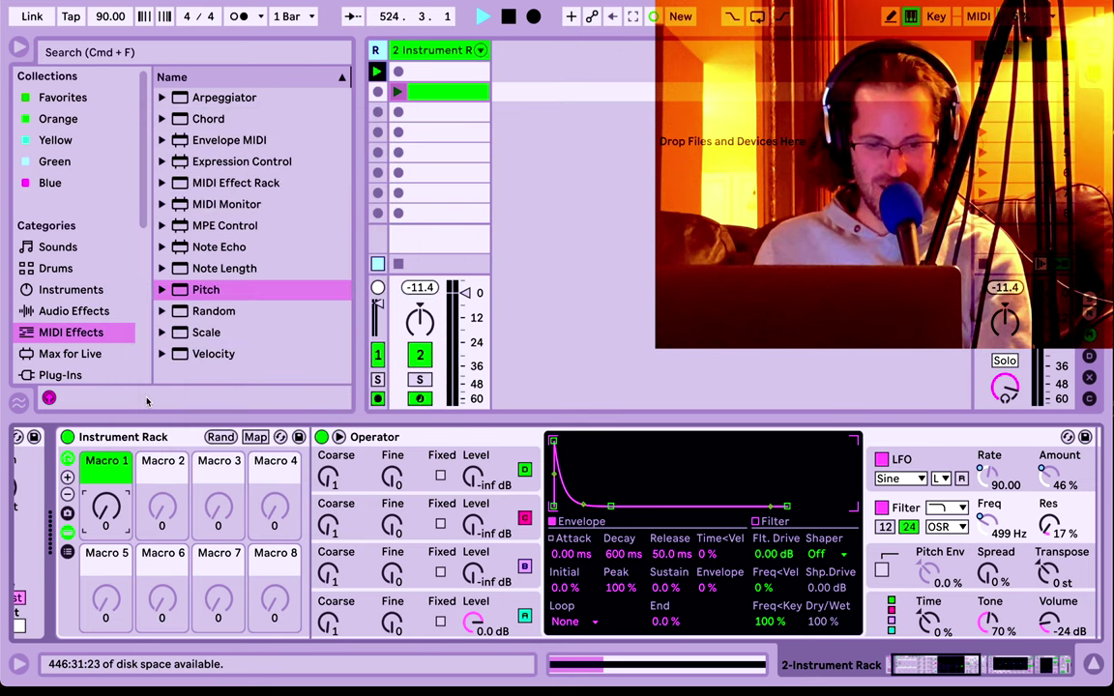
{"action": "right_click", "coordinate": [107, 465]}
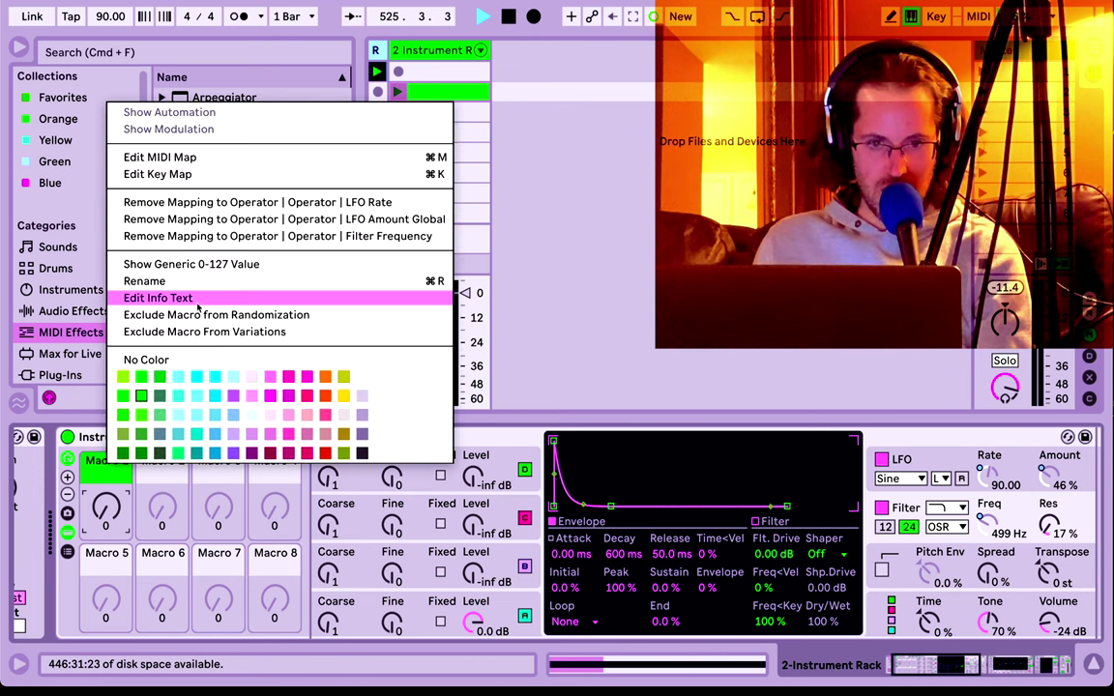
{"action": "left_click", "coordinate": [107, 477]}
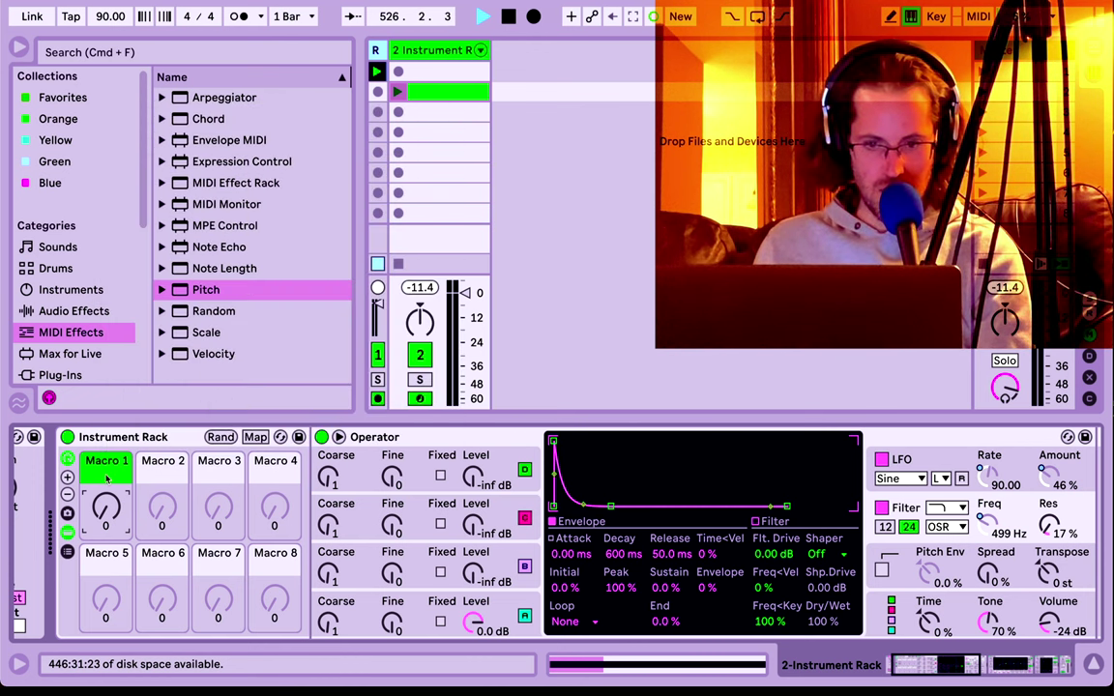
Draw an automation ramp for the Instrument Rack's Macro 1 in the clip, rising from 0 at bar 1 to the maximum at the clip's end.
{"action": "left_click", "coordinate": [417, 91]}
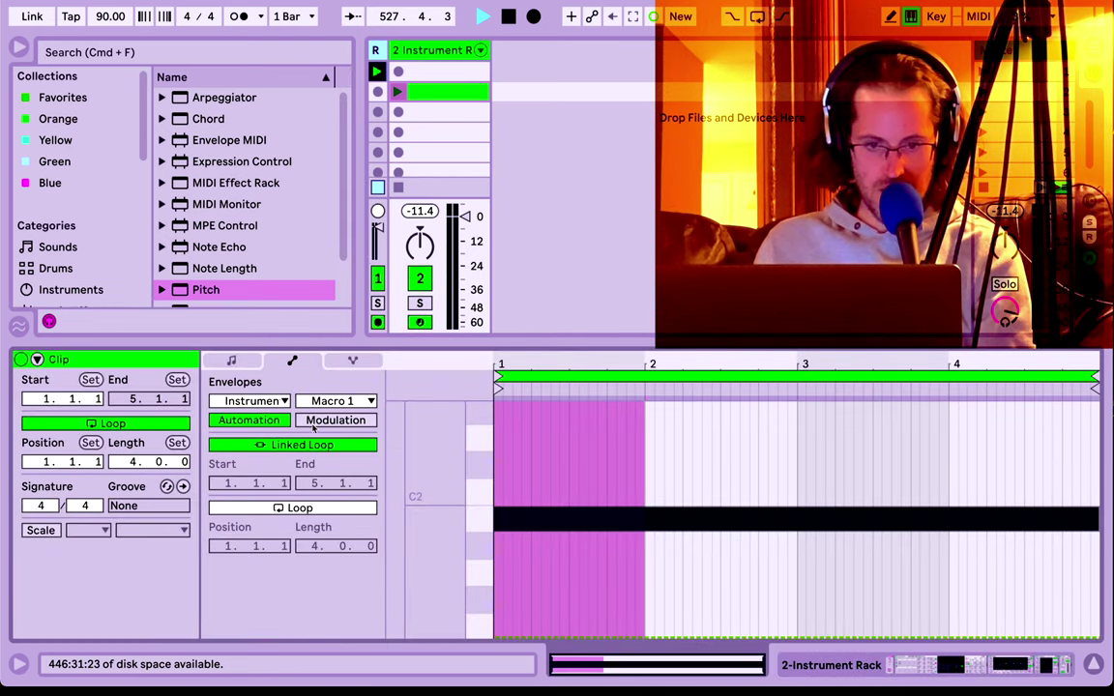
{"action": "left_click", "coordinate": [284, 403]}
{"action": "left_click", "coordinate": [259, 407]}
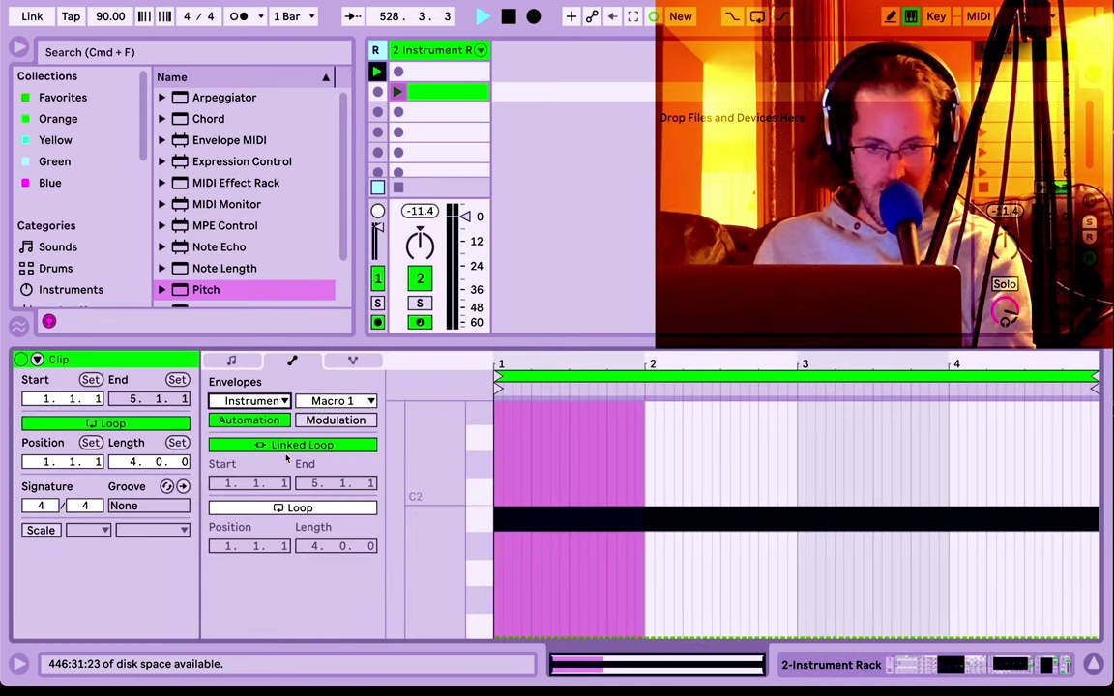
{"action": "left_click", "coordinate": [327, 400]}
{"action": "left_click", "coordinate": [328, 401]}
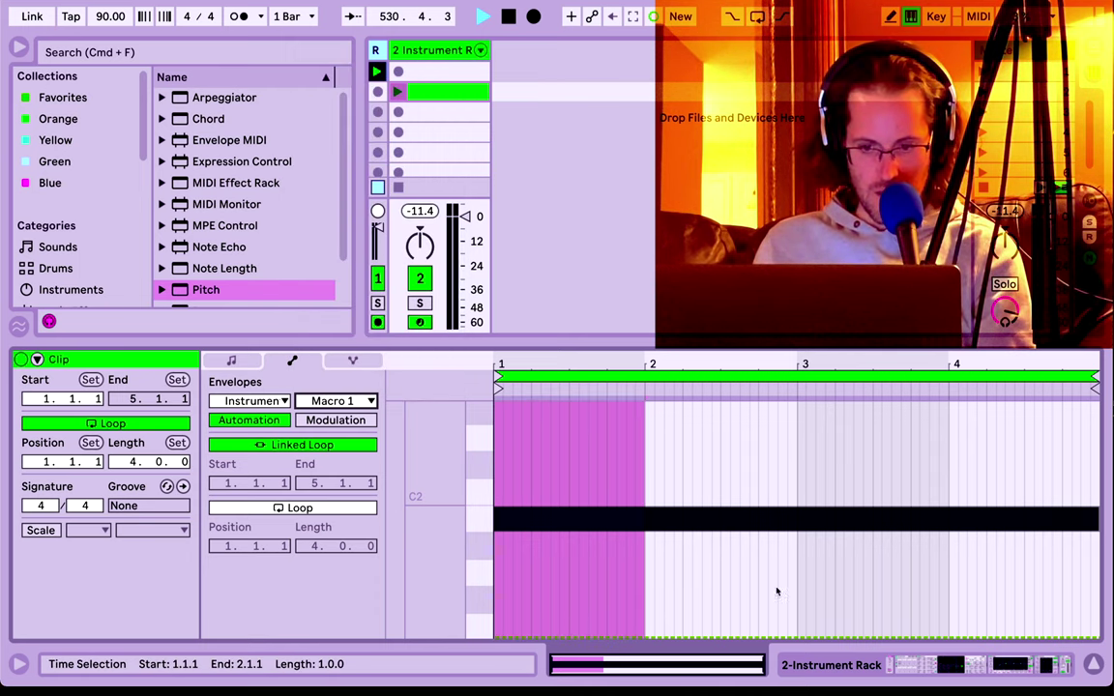
{"action": "left_click", "coordinate": [779, 483]}
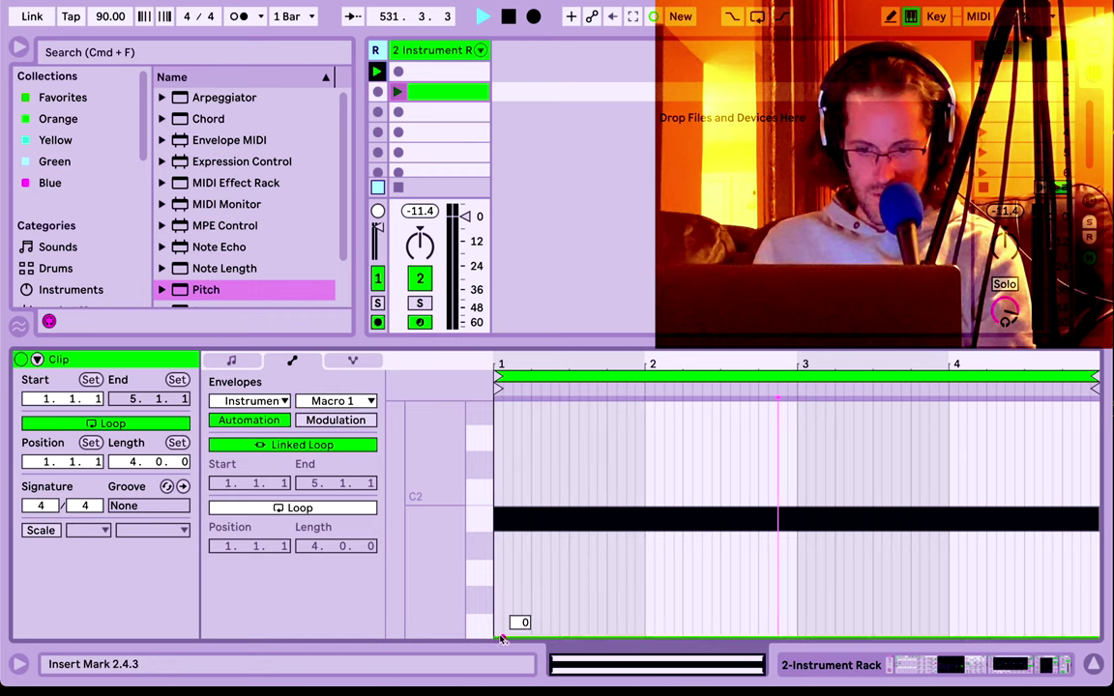
{"action": "left_click", "coordinate": [644, 638]}
{"action": "left_click_drag", "start_coordinate": [661, 636], "coordinate": [494, 637]}
{"action": "left_click", "coordinate": [1071, 637]}
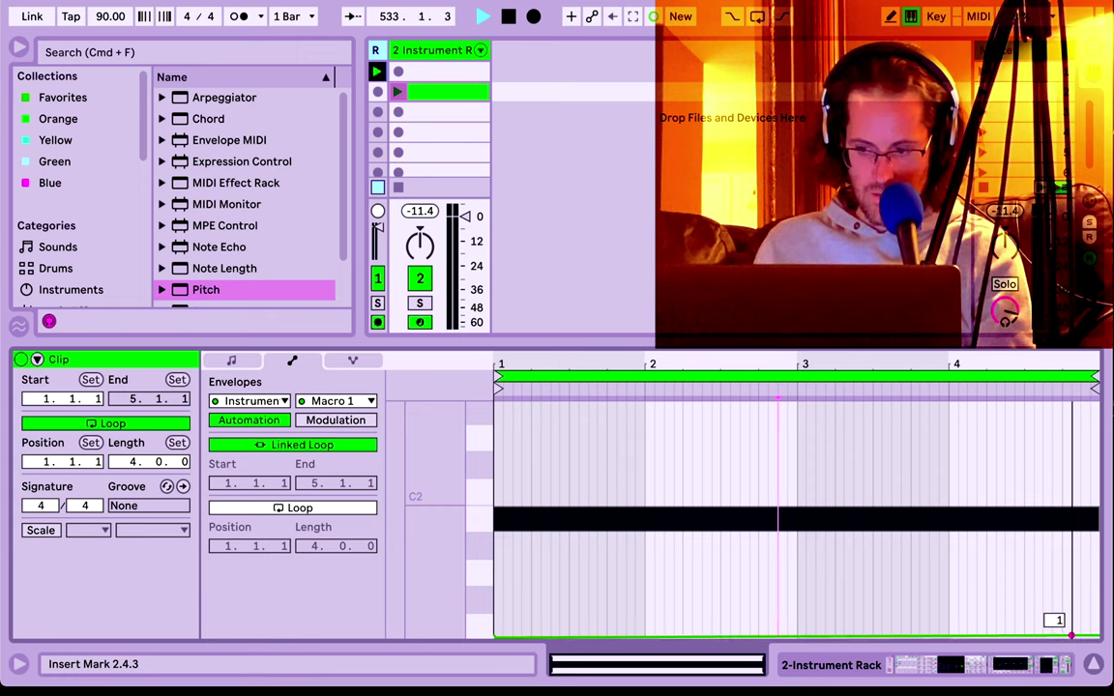
{"action": "left_click_drag", "start_coordinate": [1070, 637], "coordinate": [1099, 408]}
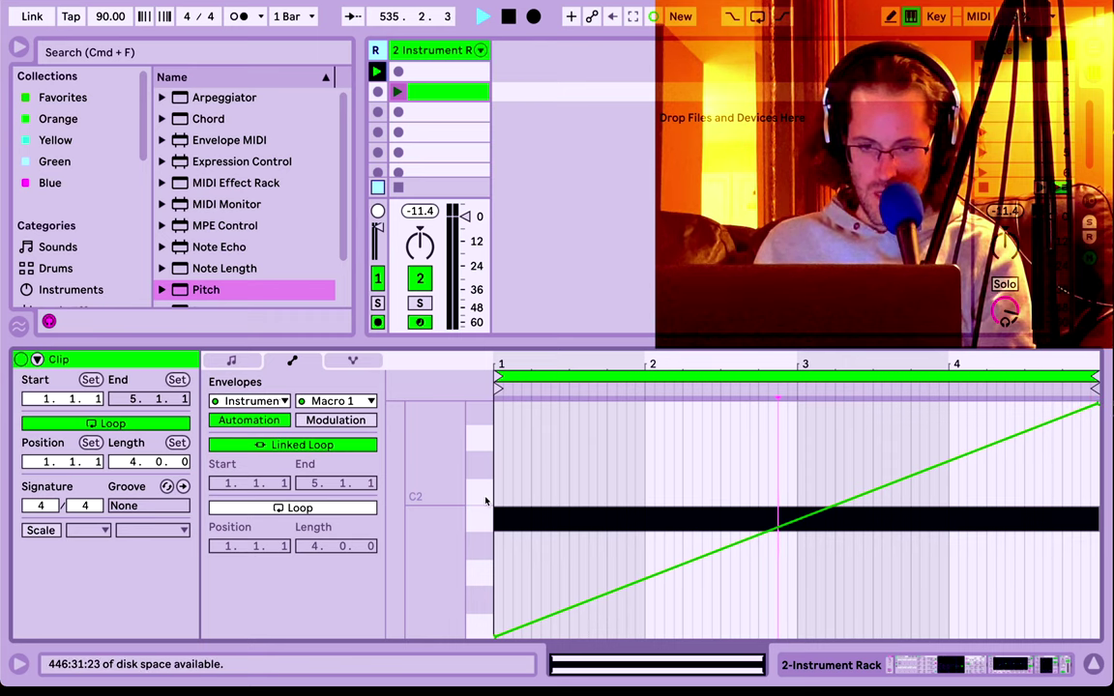
Move the clip down to the track's third slot and launch it, showing the device chain.
{"action": "left_click_drag", "start_coordinate": [440, 92], "coordinate": [440, 116]}
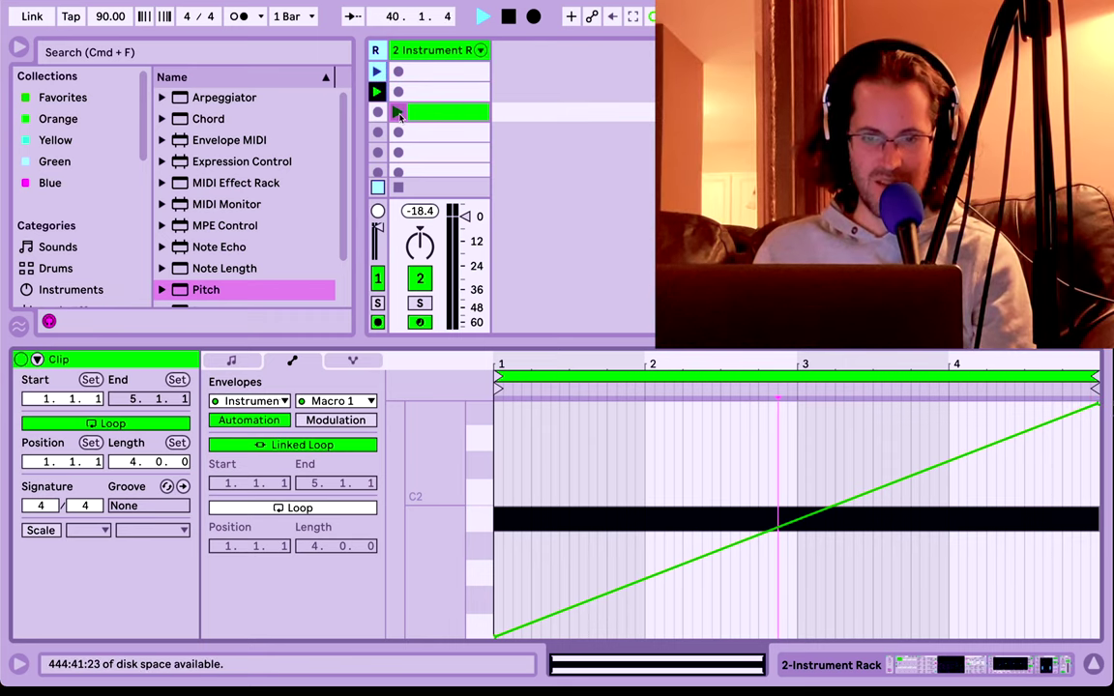
{"action": "left_click", "coordinate": [399, 114]}
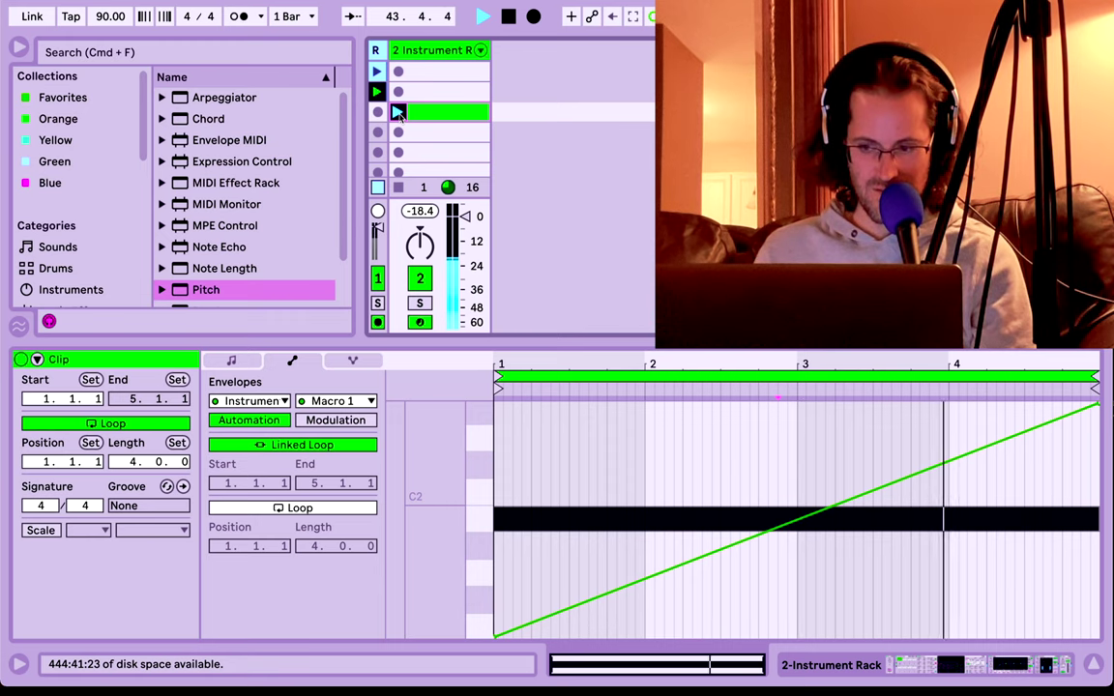
{"action": "key", "text": "shift+Tab"}
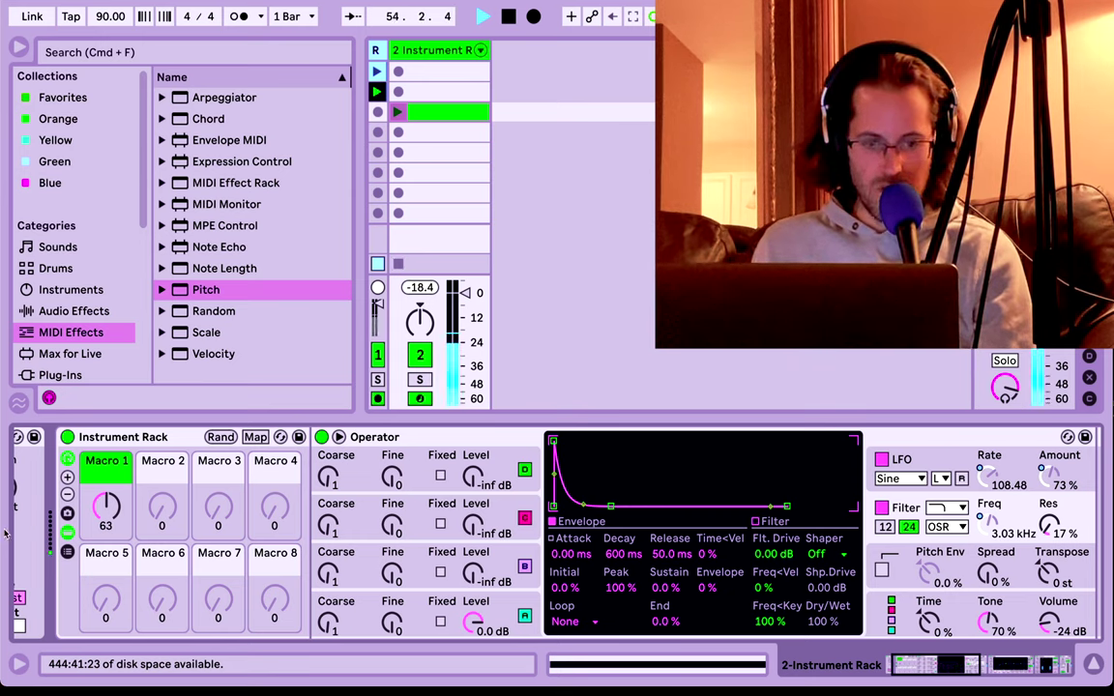
Reset Macro 1 to 0, map oscillator B's Level to it, and audition the sweep with the clip.
{"action": "left_click_drag", "start_coordinate": [106, 507], "coordinate": [107, 552]}
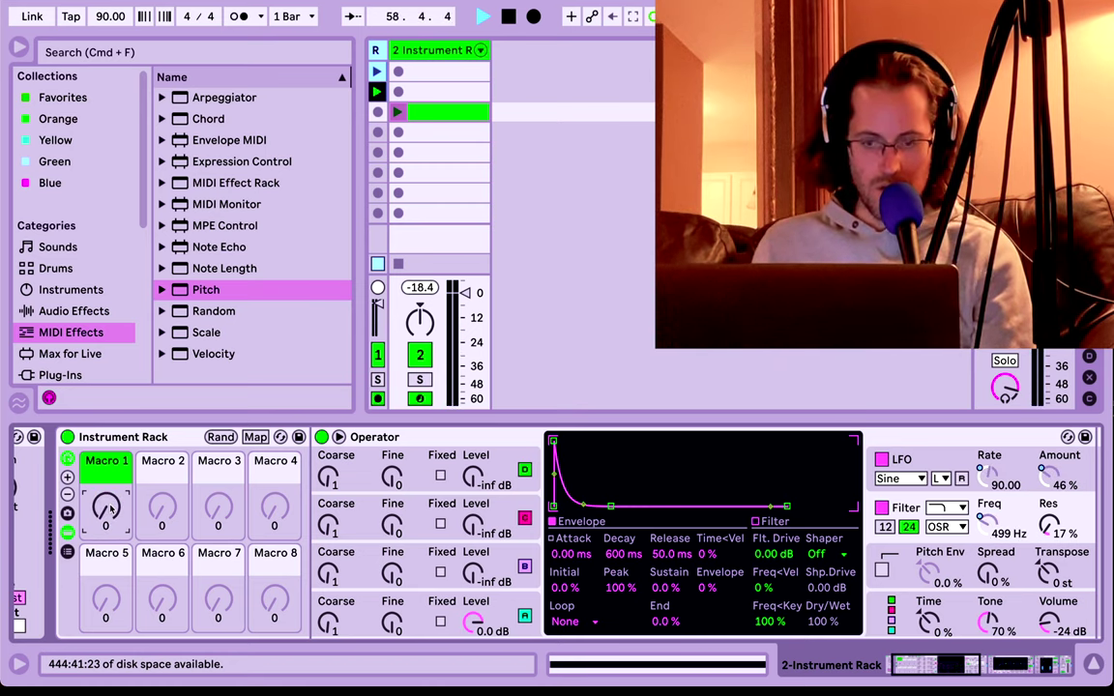
{"action": "right_click", "coordinate": [474, 577]}
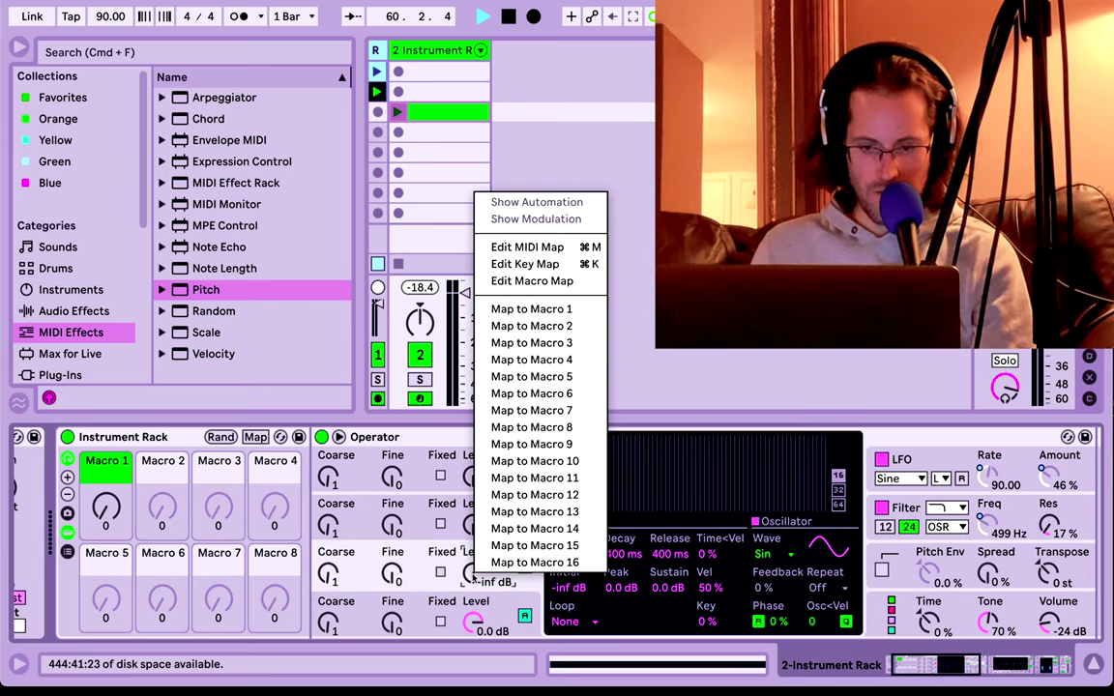
{"action": "left_click", "coordinate": [523, 312]}
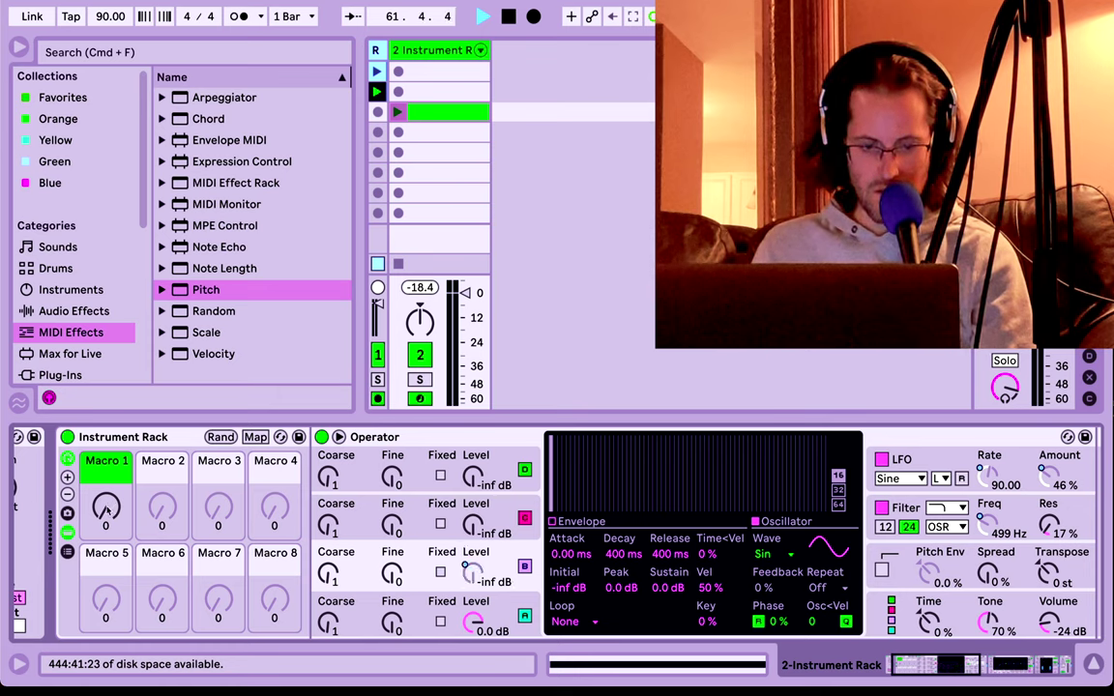
{"action": "mouse_move", "coordinate": [108, 518]}
{"action": "left_mouse_down"}
{"action": "mouse_move", "coordinate": [107, 473]}
{"action": "mouse_move", "coordinate": [107, 520]}
{"action": "left_mouse_up"}
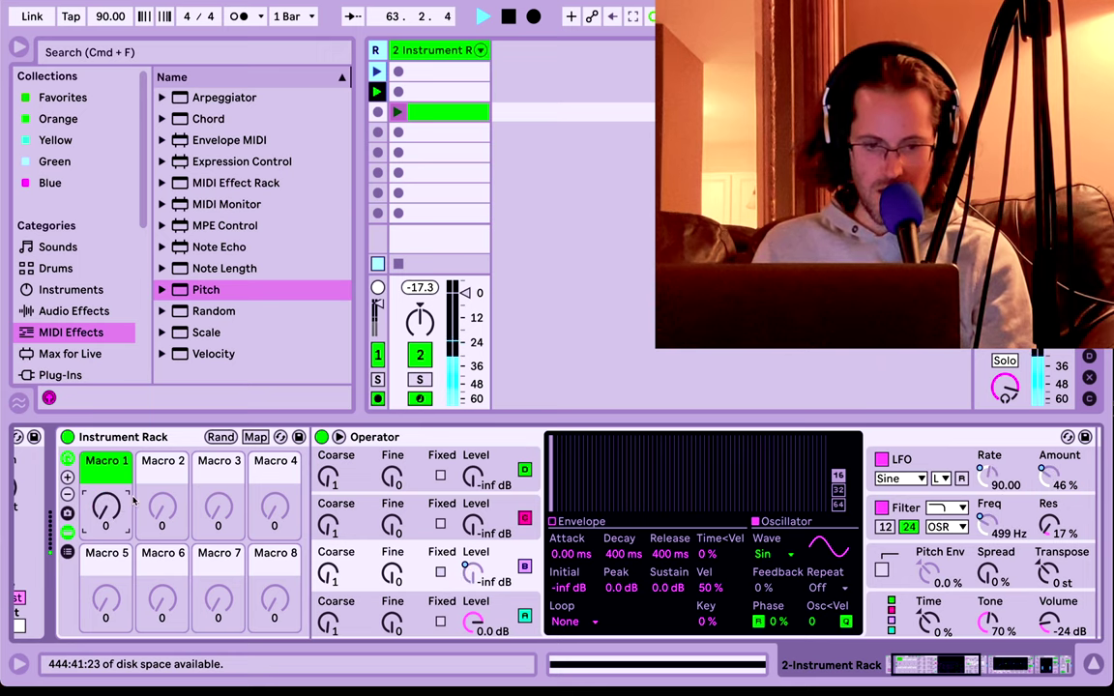
{"action": "left_click", "coordinate": [399, 112]}
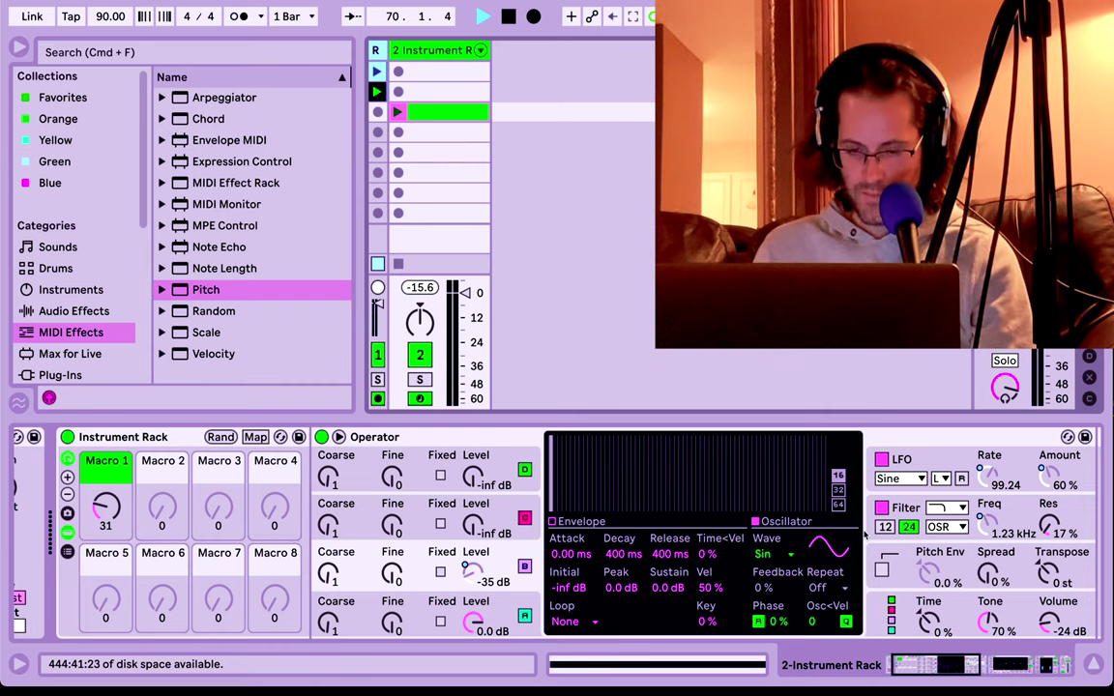
Add the Delay audio effect directly after Operator inside the Instrument Rack.
{"action": "scroll", "coordinate": [865, 531], "scroll_direction": "right", "scroll_amount": 3}
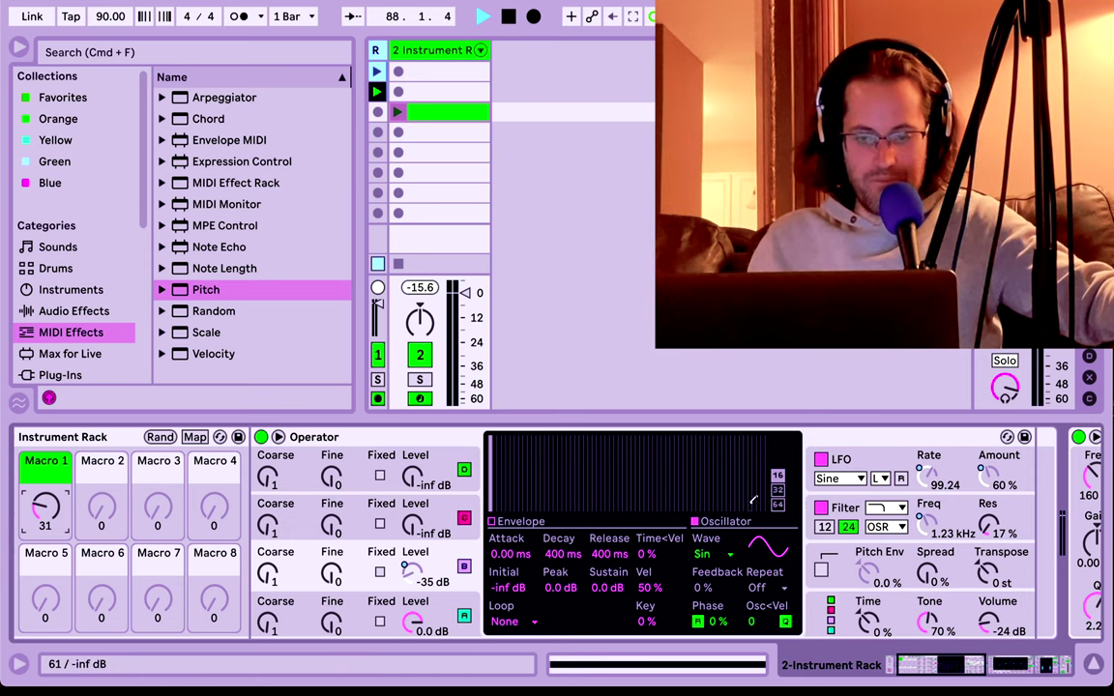
{"action": "scroll", "coordinate": [753, 500], "scroll_direction": "left", "scroll_amount": 5}
{"action": "scroll", "coordinate": [753, 500], "scroll_direction": "right", "scroll_amount": 2}
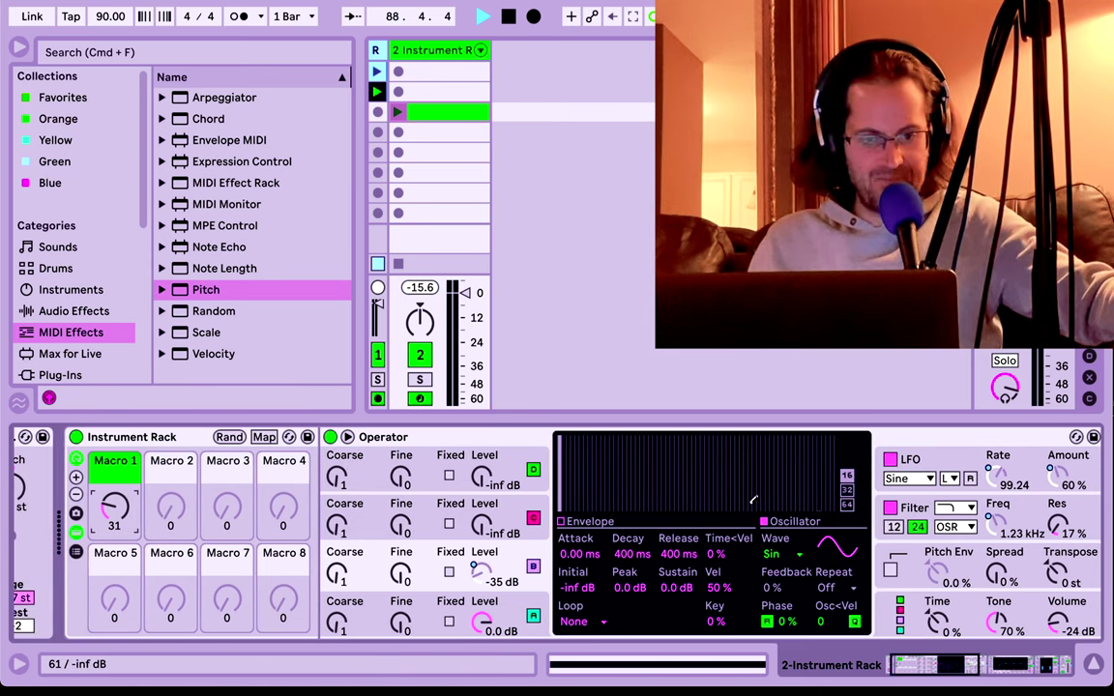
{"action": "left_click", "coordinate": [86, 314]}
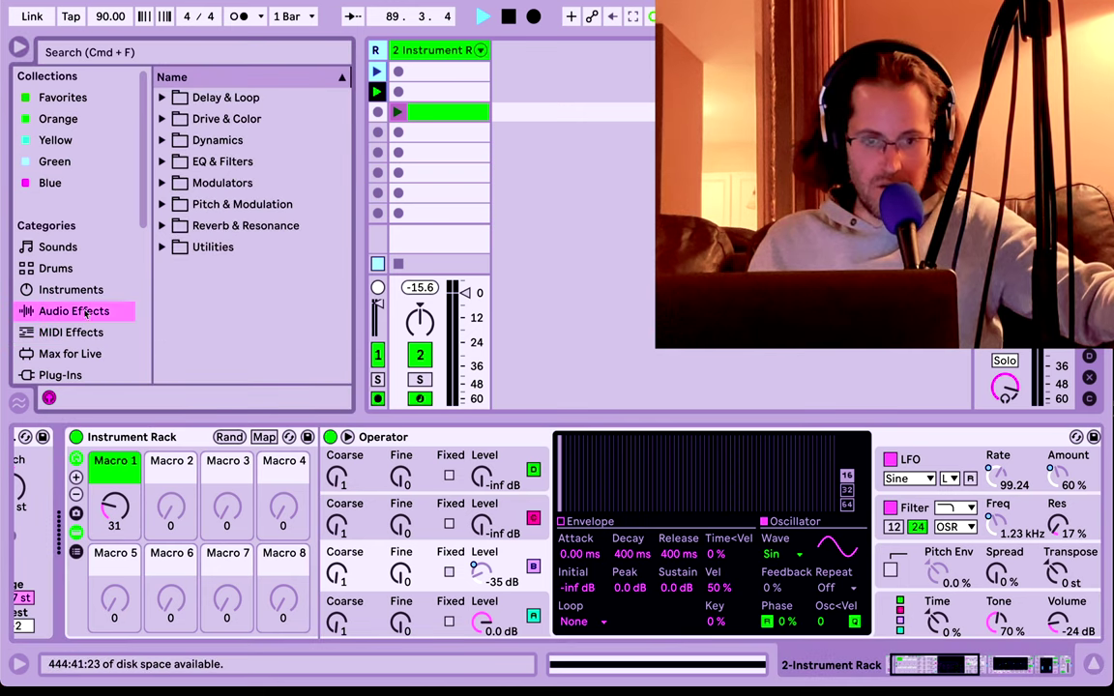
{"action": "left_click", "coordinate": [163, 98]}
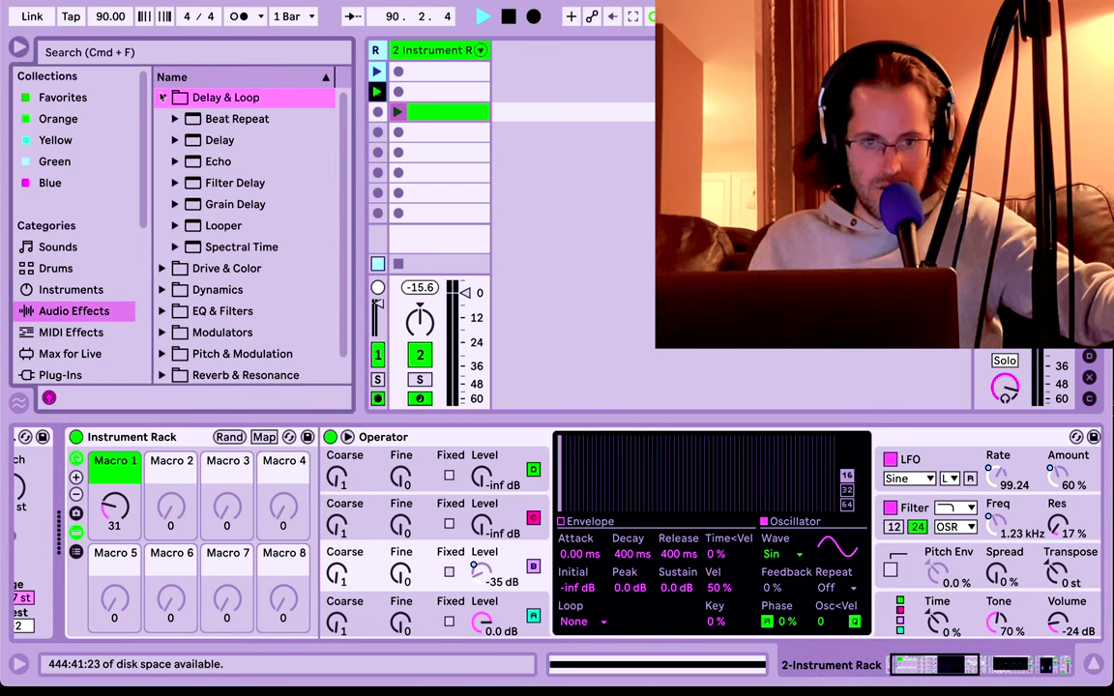
{"action": "mouse_move", "coordinate": [209, 145]}
{"action": "left_mouse_down"}
{"action": "mouse_move", "coordinate": [239, 147]}
{"action": "mouse_move", "coordinate": [735, 580]}
{"action": "mouse_move", "coordinate": [953, 441]}
{"action": "mouse_move", "coordinate": [1054, 488]}
{"action": "left_mouse_up"}
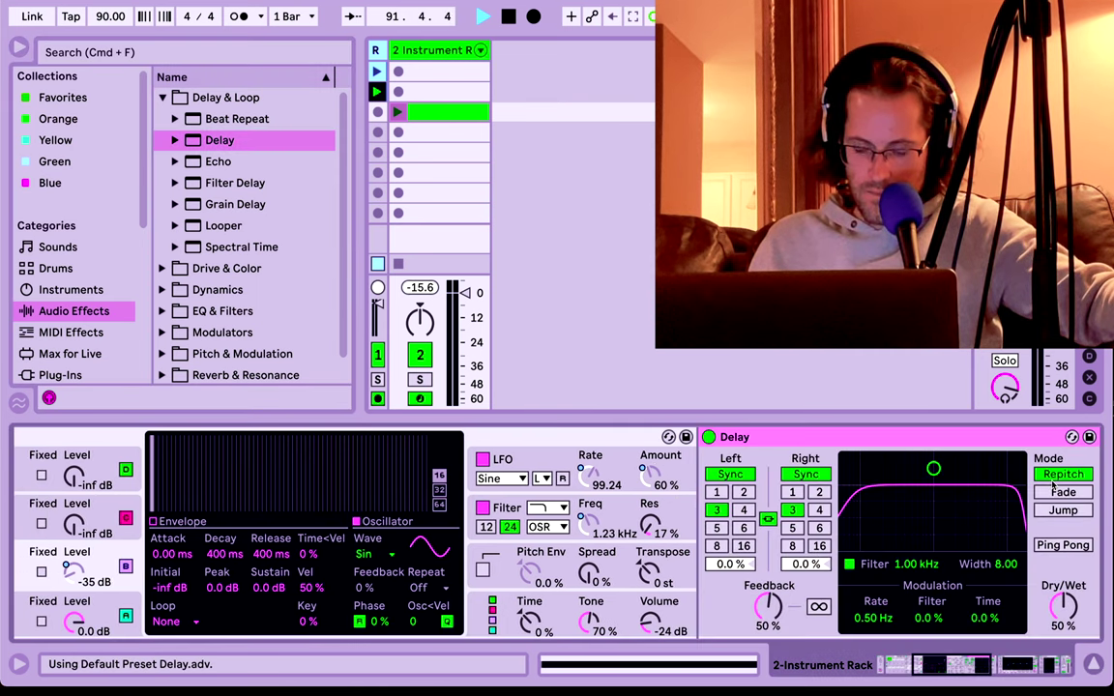
Unlink the Delay's channels and set the synced time to 2 for the left and 3 for the right.
{"action": "left_click", "coordinate": [768, 519]}
{"action": "left_click", "coordinate": [819, 510]}
{"action": "left_click", "coordinate": [744, 493]}
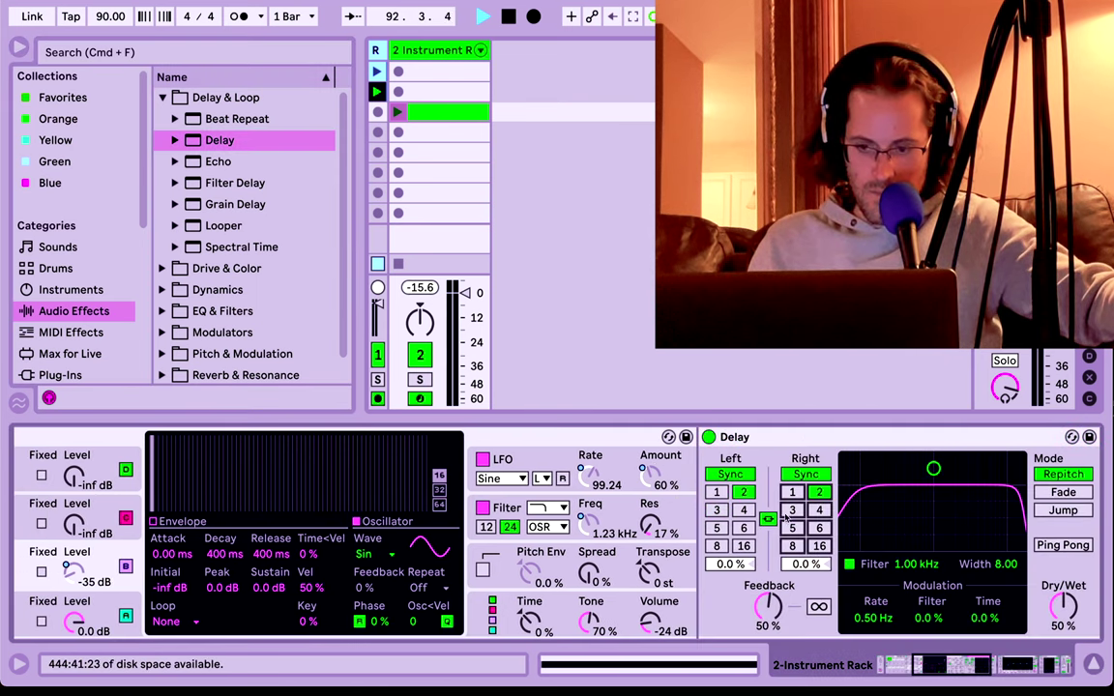
{"action": "left_click", "coordinate": [792, 510]}
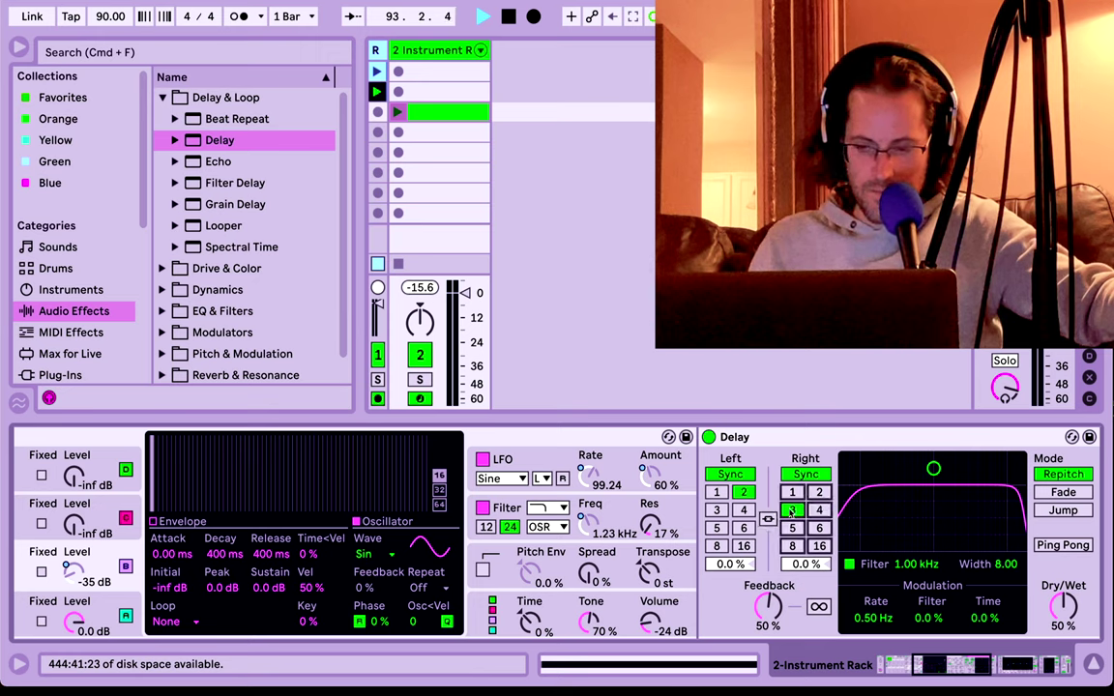
Set the Delay's filter to 931 Hz with a width of 5.76 and its feedback to 36%.
{"action": "left_click_drag", "start_coordinate": [933, 469], "coordinate": [931, 493]}
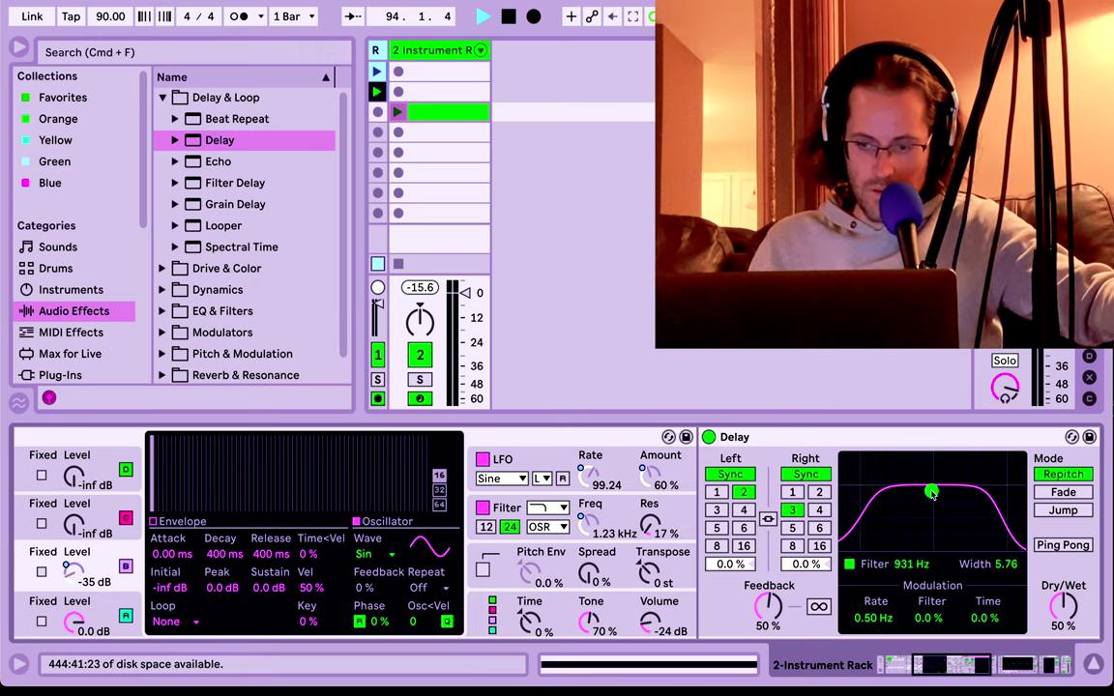
{"action": "left_click_drag", "start_coordinate": [768, 604], "coordinate": [768, 619]}
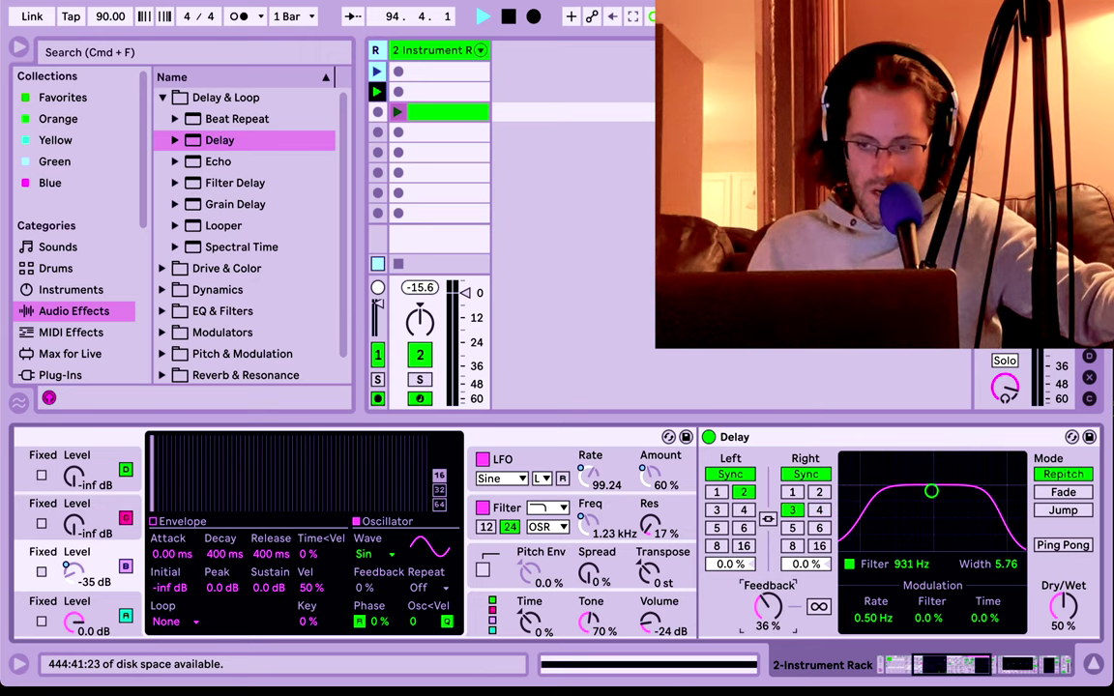
Map the Delay's Feedback and Dry/Wet to Macro 1.
{"action": "right_click", "coordinate": [768, 605]}
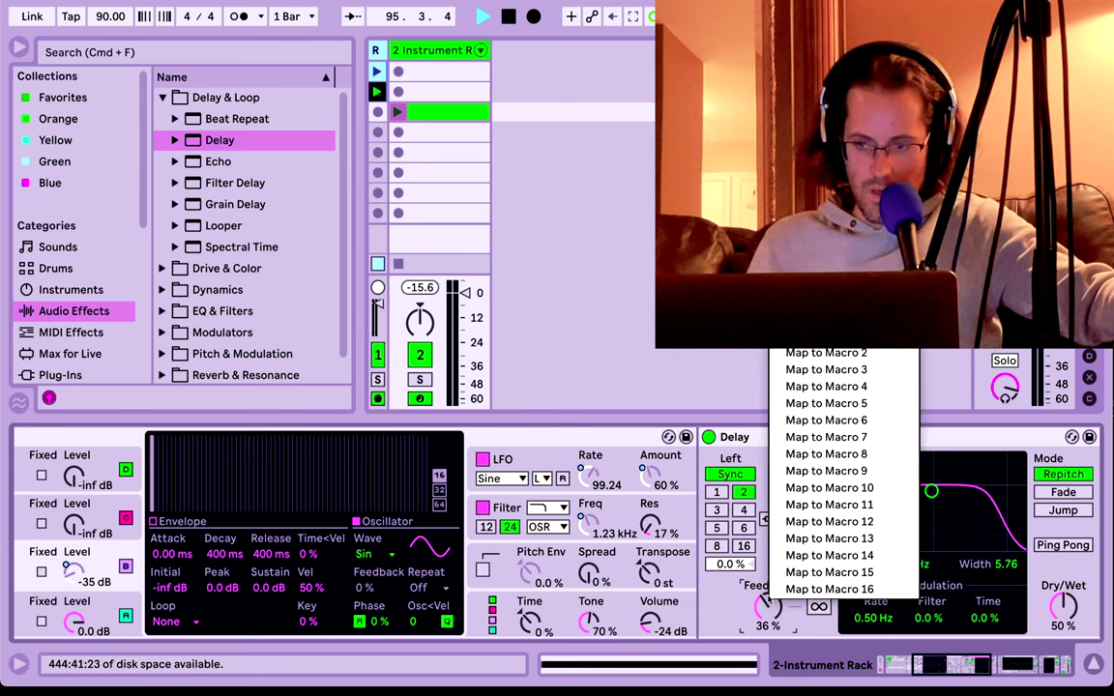
{"action": "left_click_drag", "start_coordinate": [768, 605], "coordinate": [768, 621]}
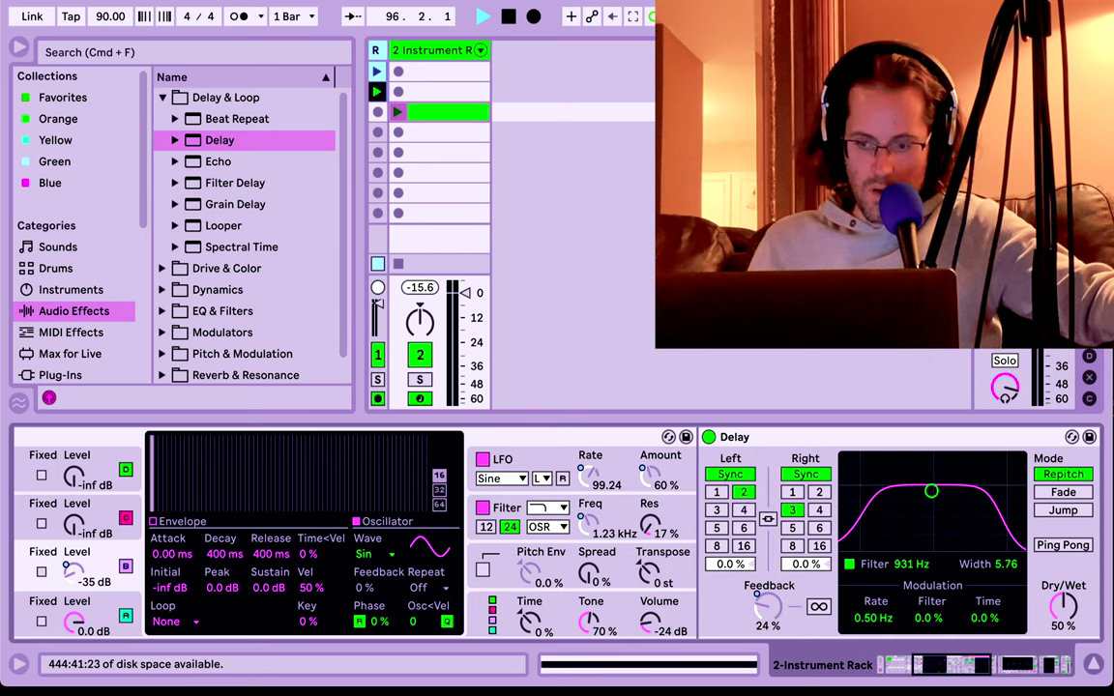
{"action": "right_click", "coordinate": [1061, 609]}
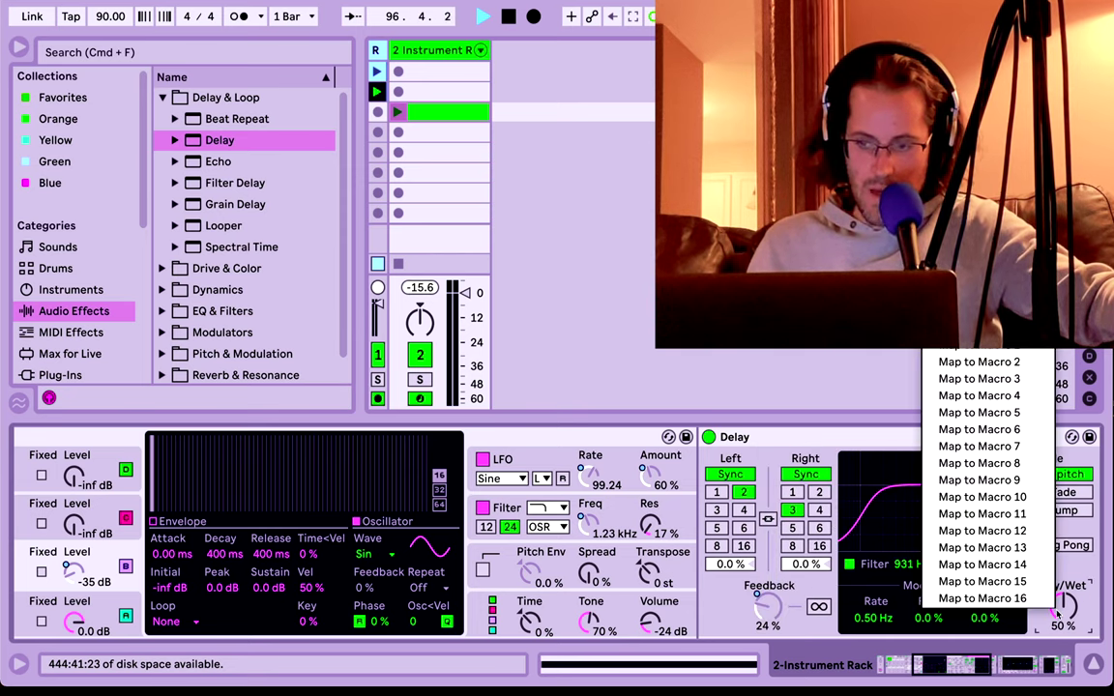
{"action": "left_click", "coordinate": [1001, 355]}
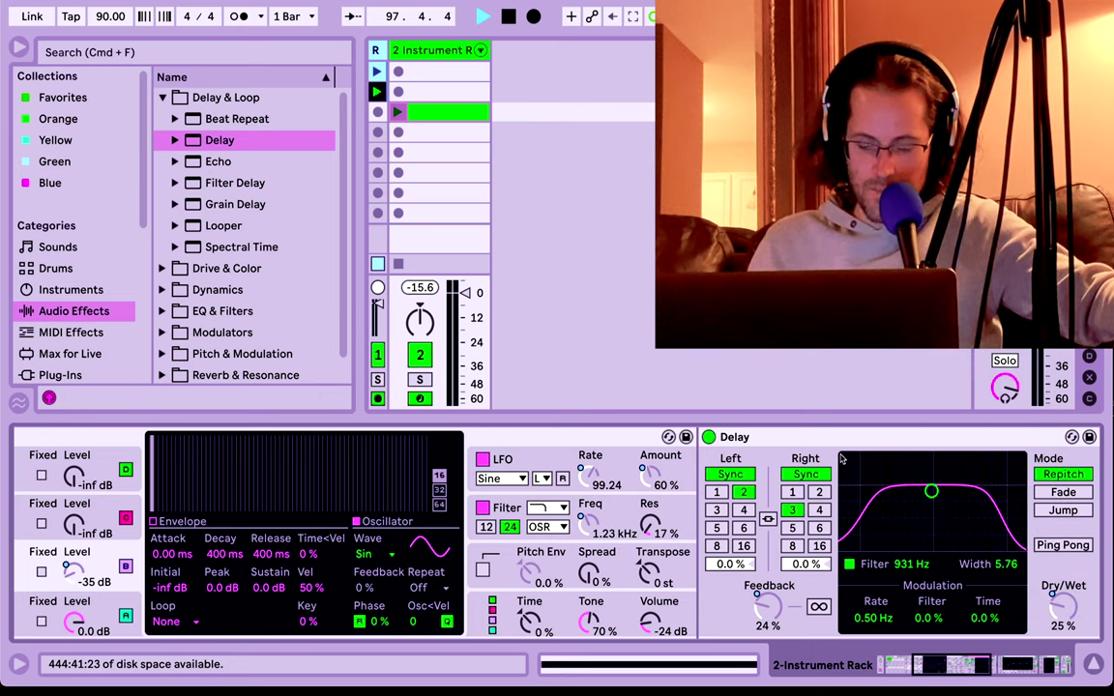
Play the clip to audition the Macro 1 sweep with the Delay, checking its Feedback and Dry/Wet movement.
{"action": "scroll", "coordinate": [781, 514], "scroll_direction": "right", "scroll_amount": 2}
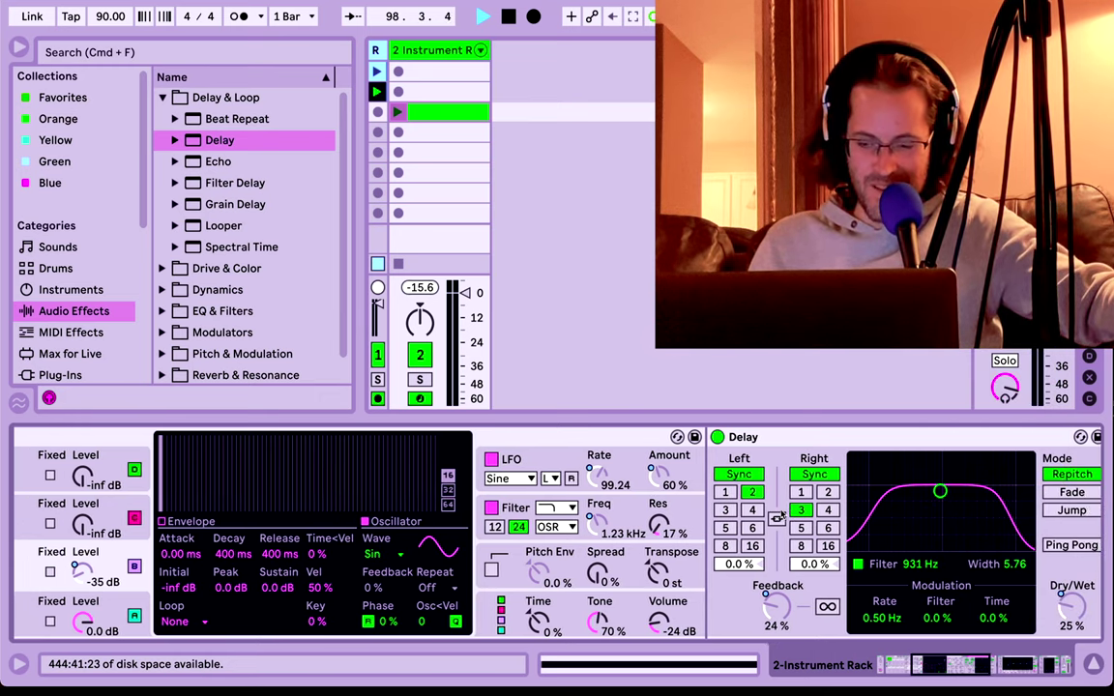
{"action": "scroll", "coordinate": [326, 547], "scroll_direction": "left", "scroll_amount": 10}
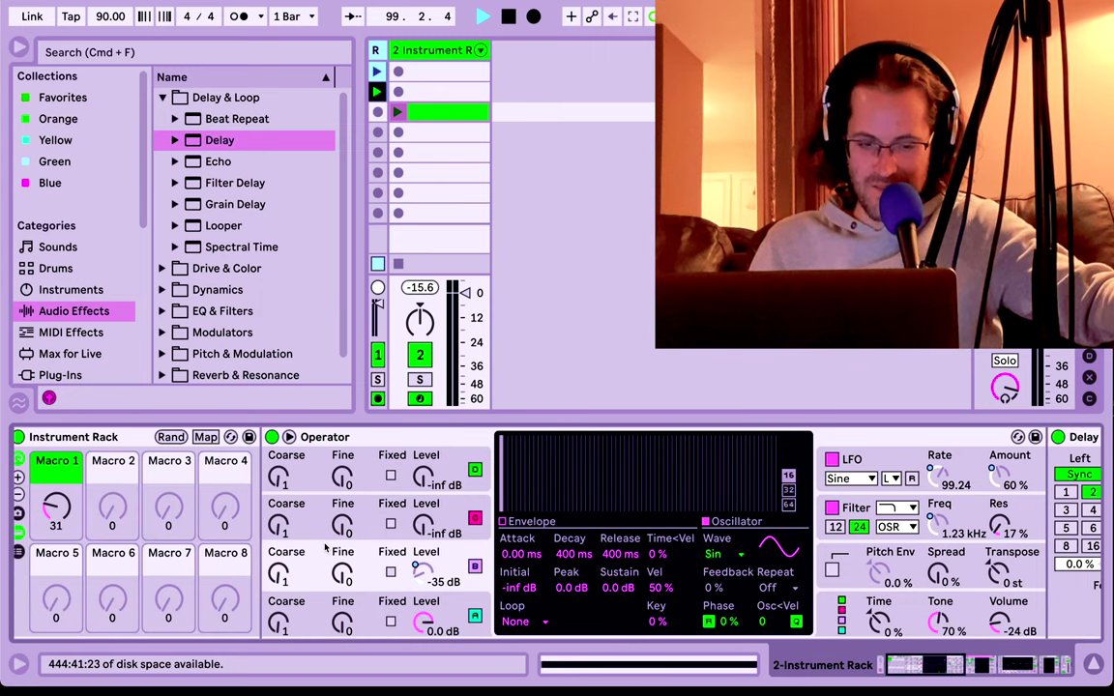
{"action": "scroll", "coordinate": [541, 532], "scroll_direction": "right", "scroll_amount": 8}
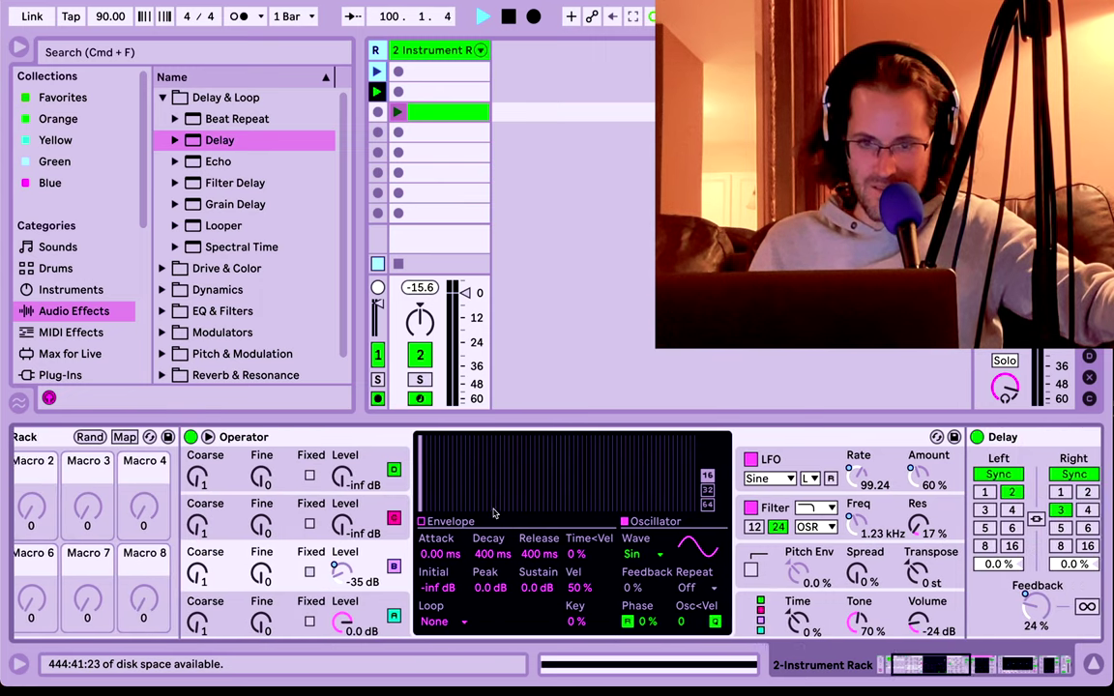
{"action": "left_click", "coordinate": [397, 113]}
{"action": "scroll", "coordinate": [732, 609], "scroll_direction": "right", "scroll_amount": 15}
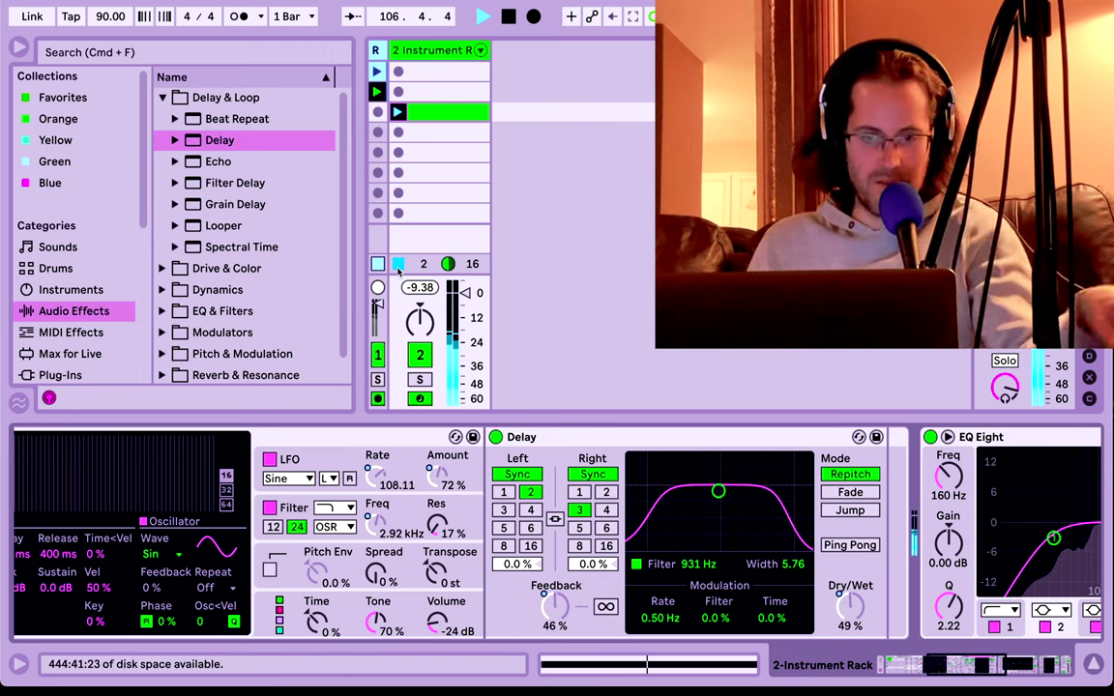
Double the clip to eight bars containing a single B1 note that lasts five bars, and play it.
{"action": "left_click", "coordinate": [452, 113]}
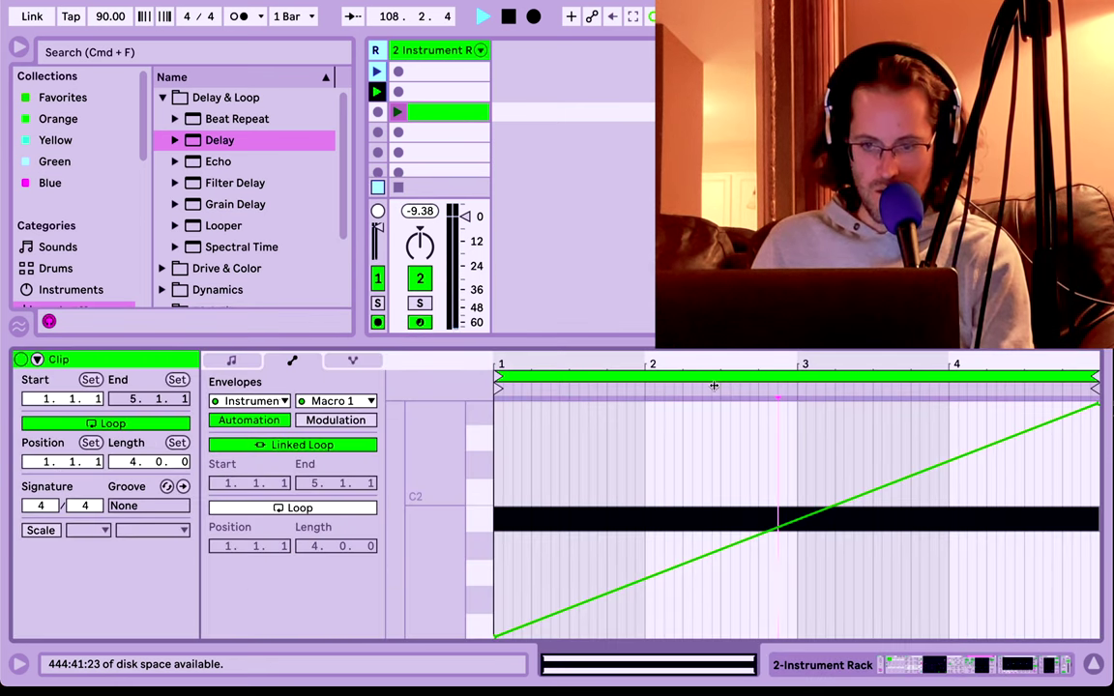
{"action": "left_click", "coordinate": [232, 360]}
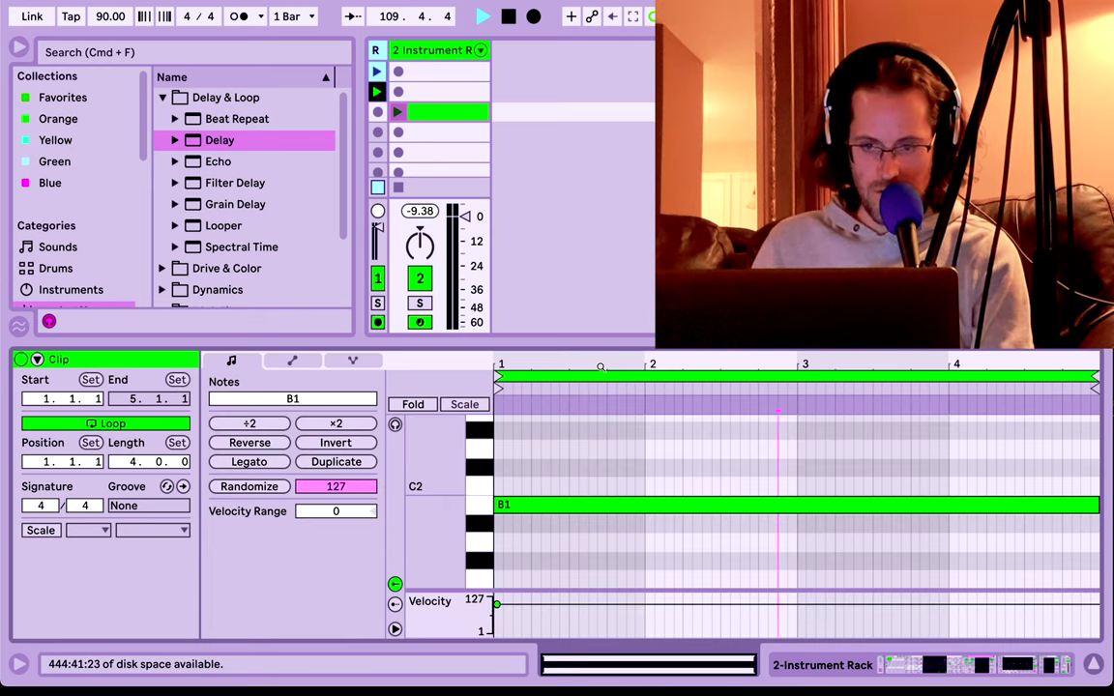
{"action": "left_click", "coordinate": [337, 462]}
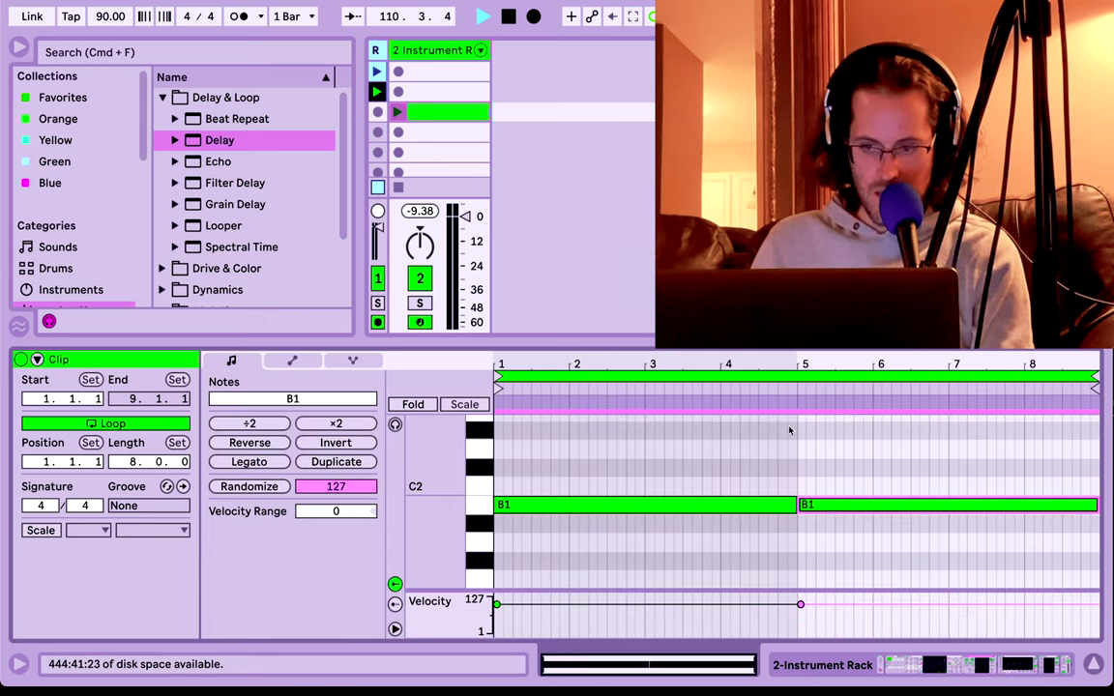
{"action": "key", "text": "Delete"}
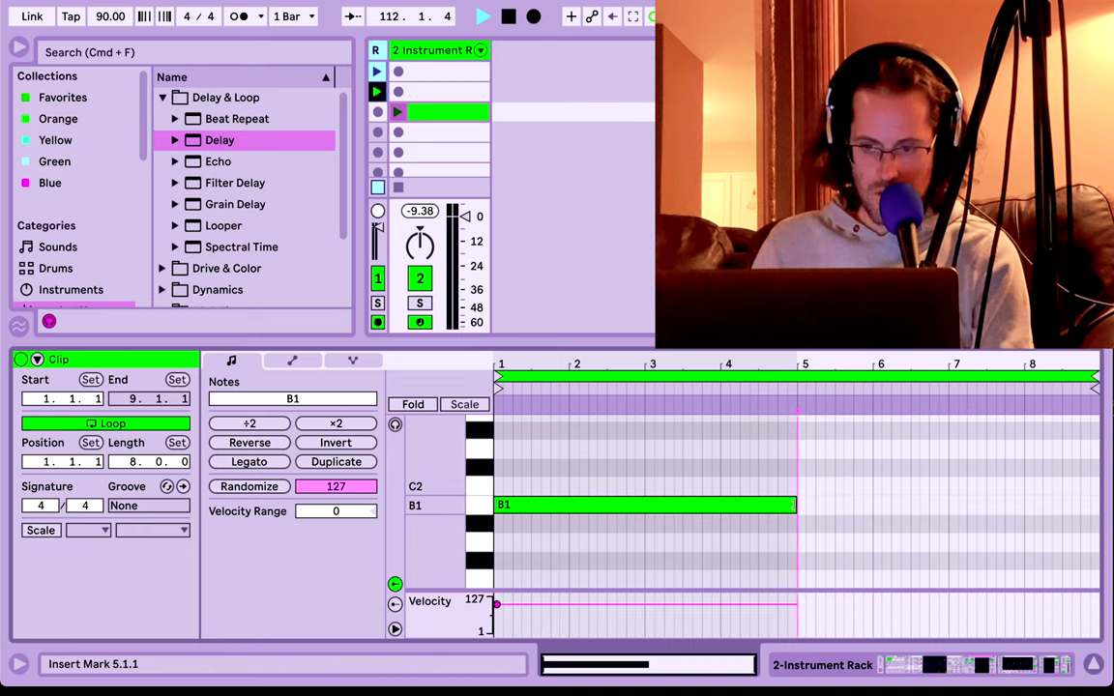
{"action": "left_click_drag", "start_coordinate": [794, 506], "coordinate": [871, 505]}
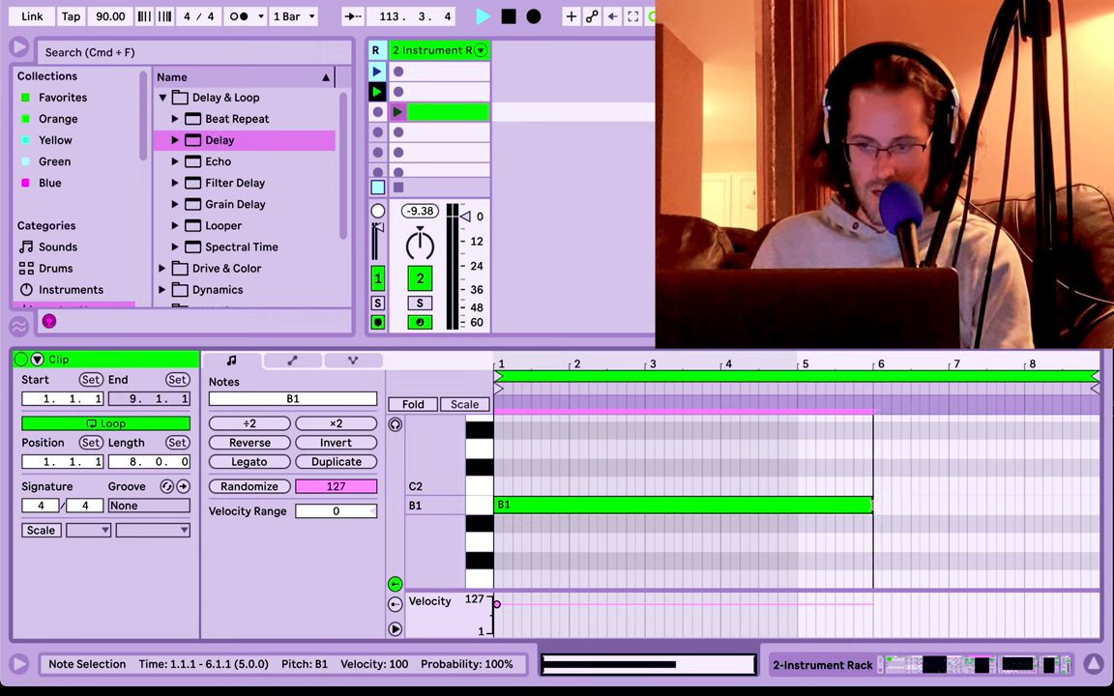
{"action": "left_click", "coordinate": [399, 113]}
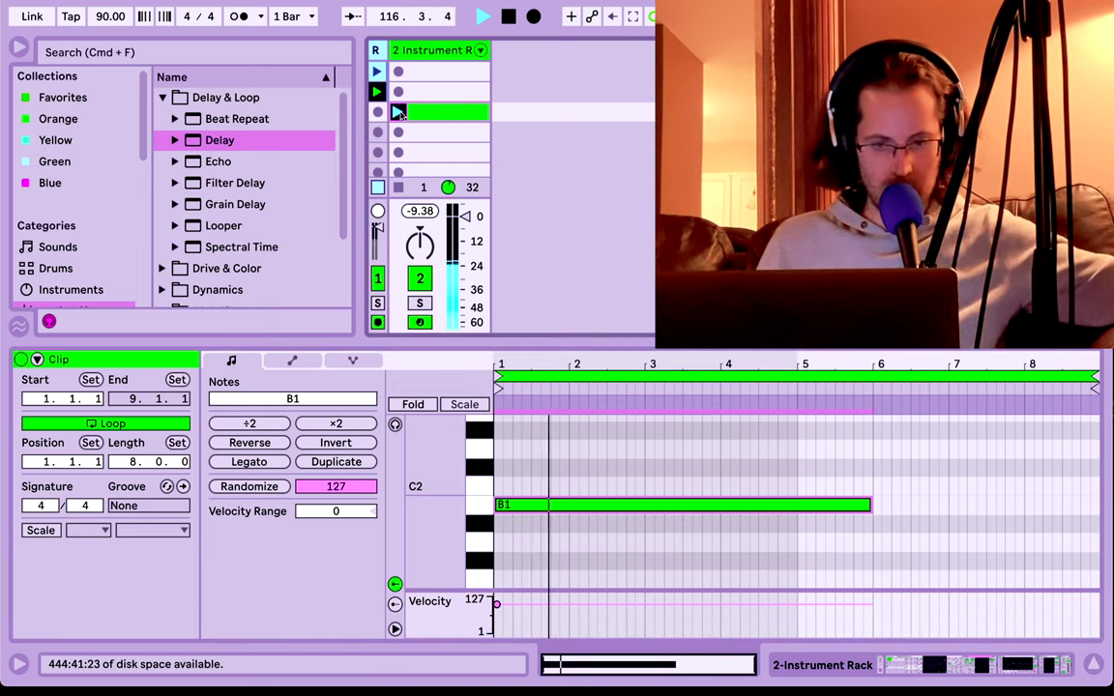
Reshape the clip's Macro 1 automation to hold its maximum from bar 5 to bar 7 and ramp down to 0 at the clip's end.
{"action": "left_click", "coordinate": [290, 361]}
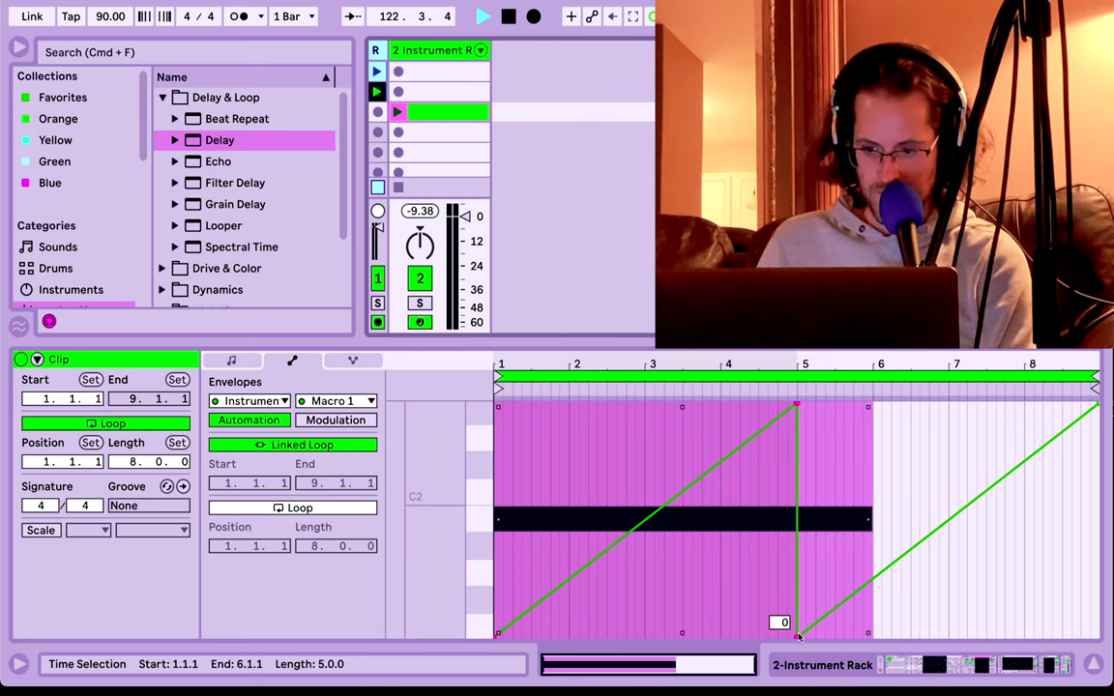
{"action": "left_click_drag", "start_coordinate": [798, 639], "coordinate": [801, 497]}
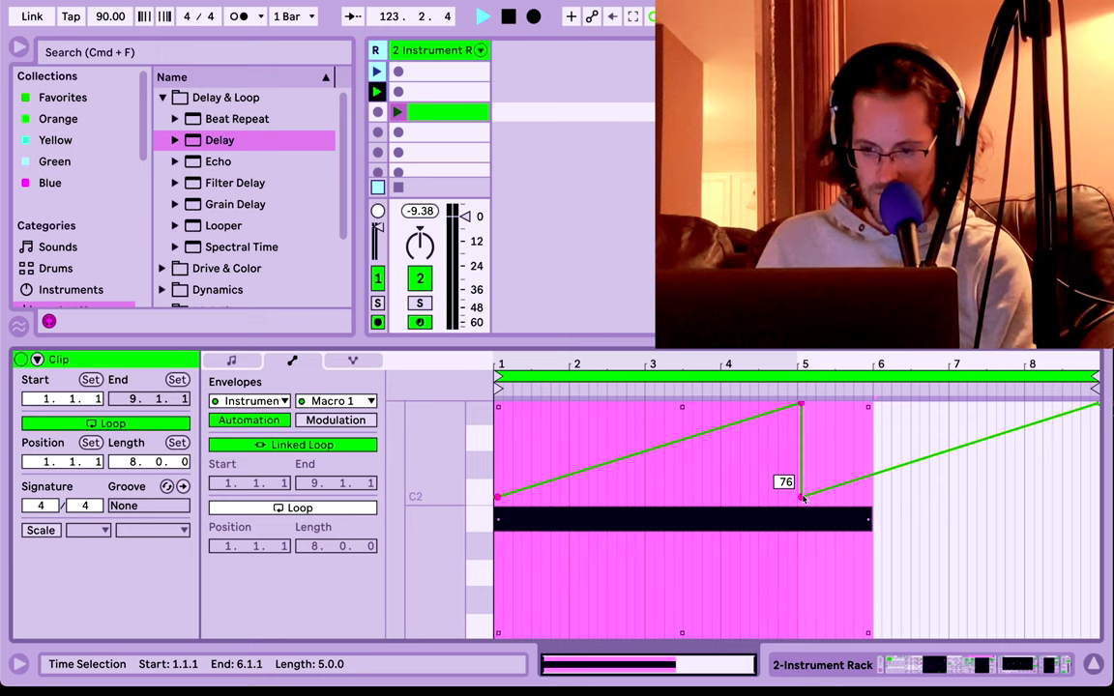
{"action": "left_click", "coordinate": [901, 447]}
{"action": "left_click", "coordinate": [799, 639]}
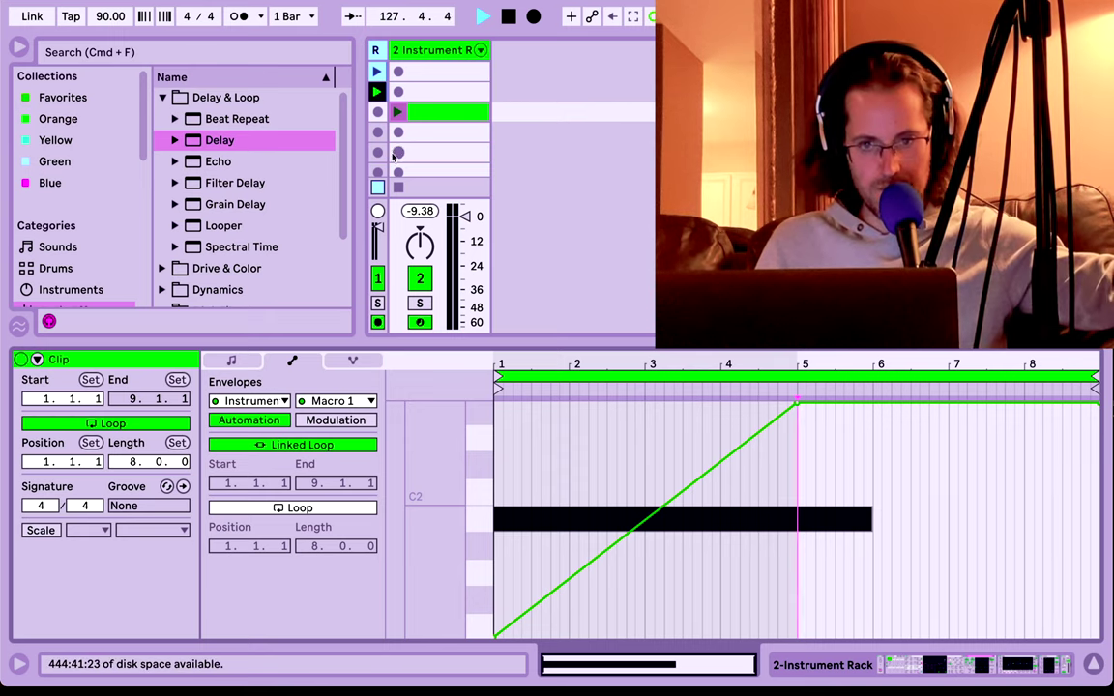
{"action": "left_click", "coordinate": [398, 113]}
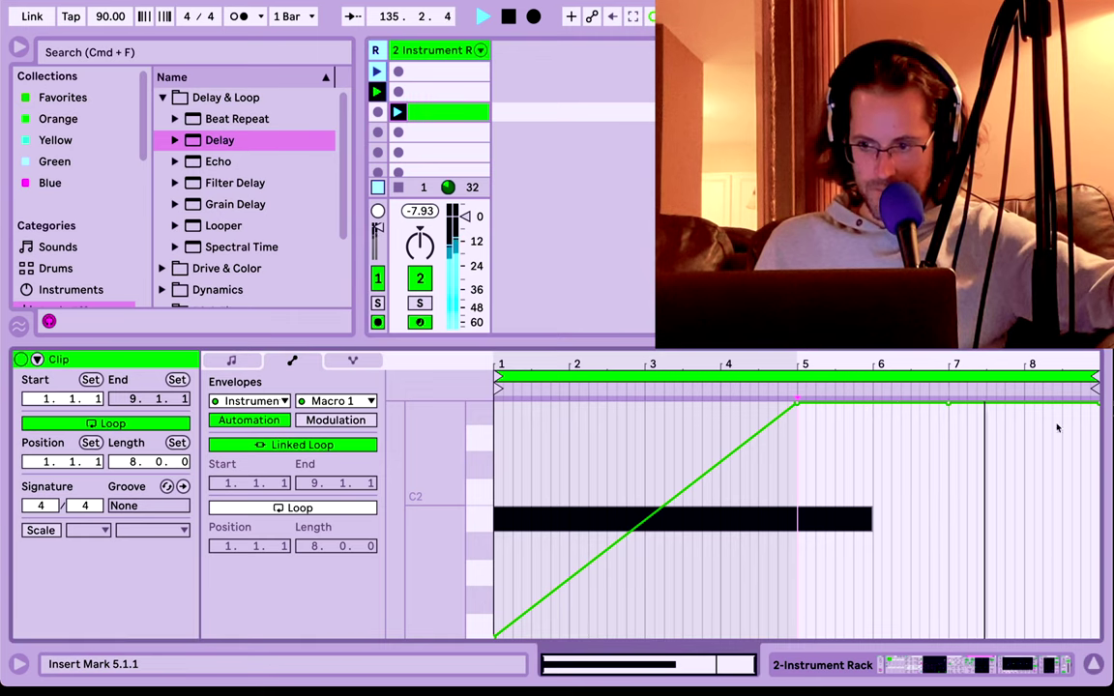
{"action": "left_click_drag", "start_coordinate": [1096, 408], "coordinate": [1097, 636]}
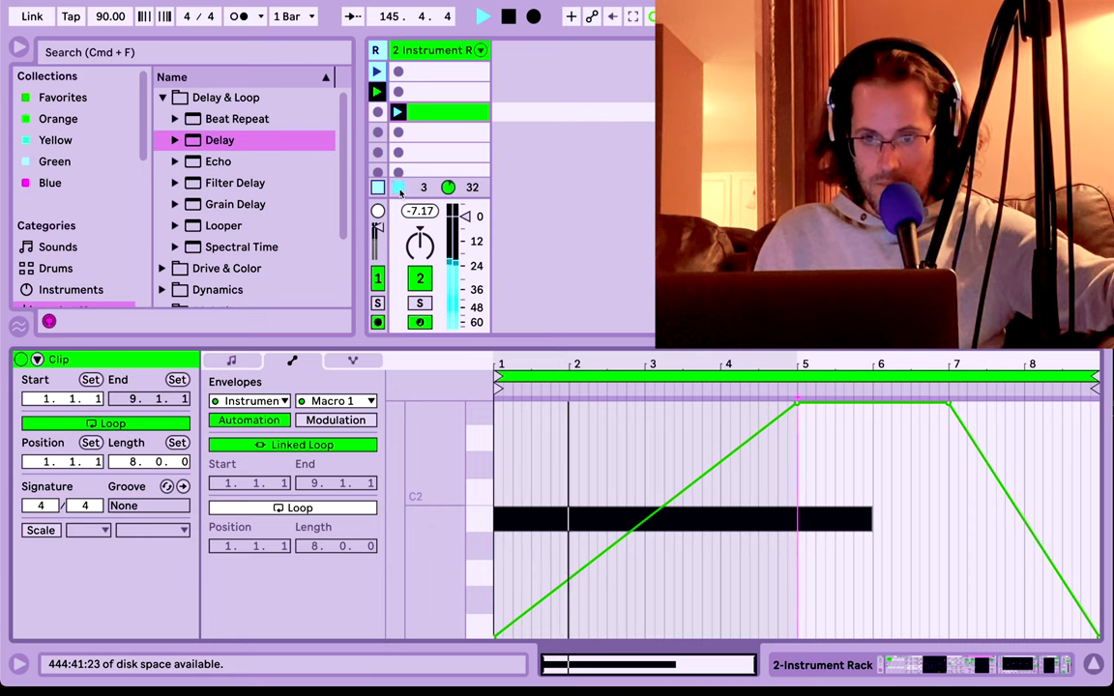
Add the Reverb audio effect directly after the Delay inside the Instrument Rack.
{"action": "key", "text": "shift+Tab"}
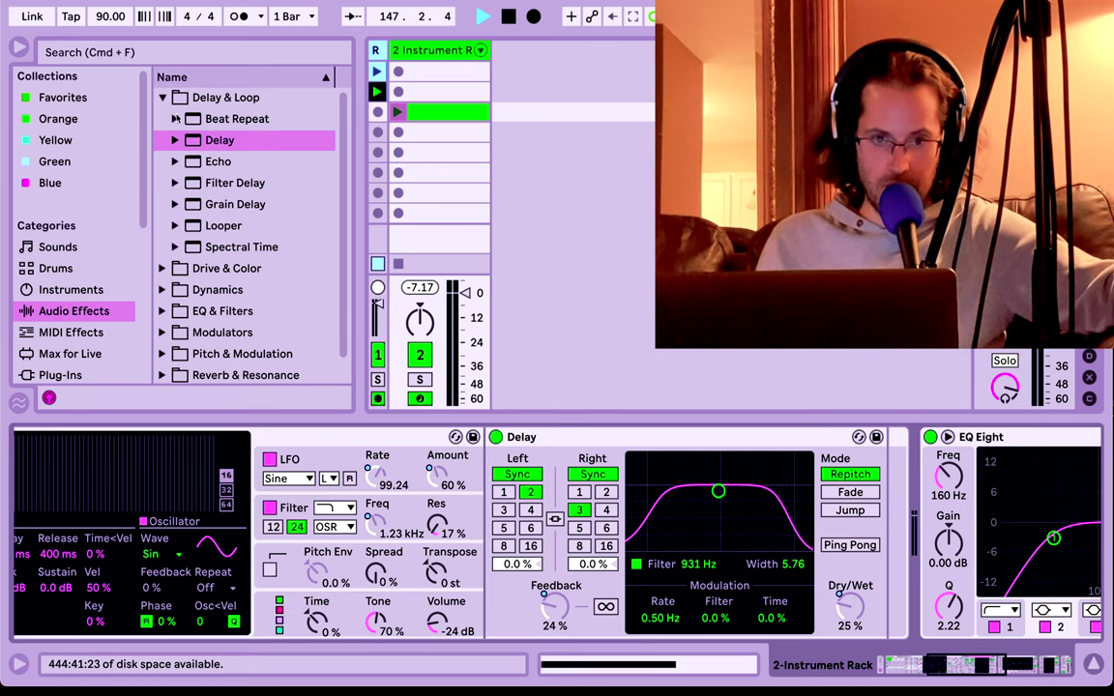
{"action": "left_click", "coordinate": [164, 99]}
{"action": "left_click", "coordinate": [165, 226]}
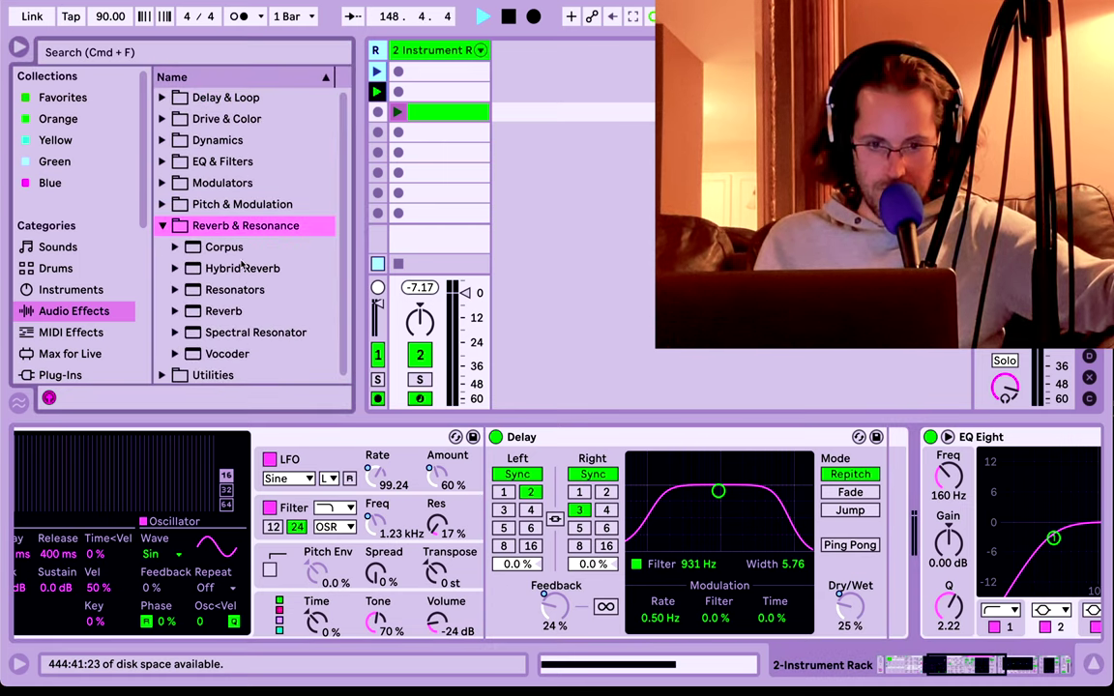
{"action": "left_click_drag", "start_coordinate": [224, 312], "coordinate": [883, 485]}
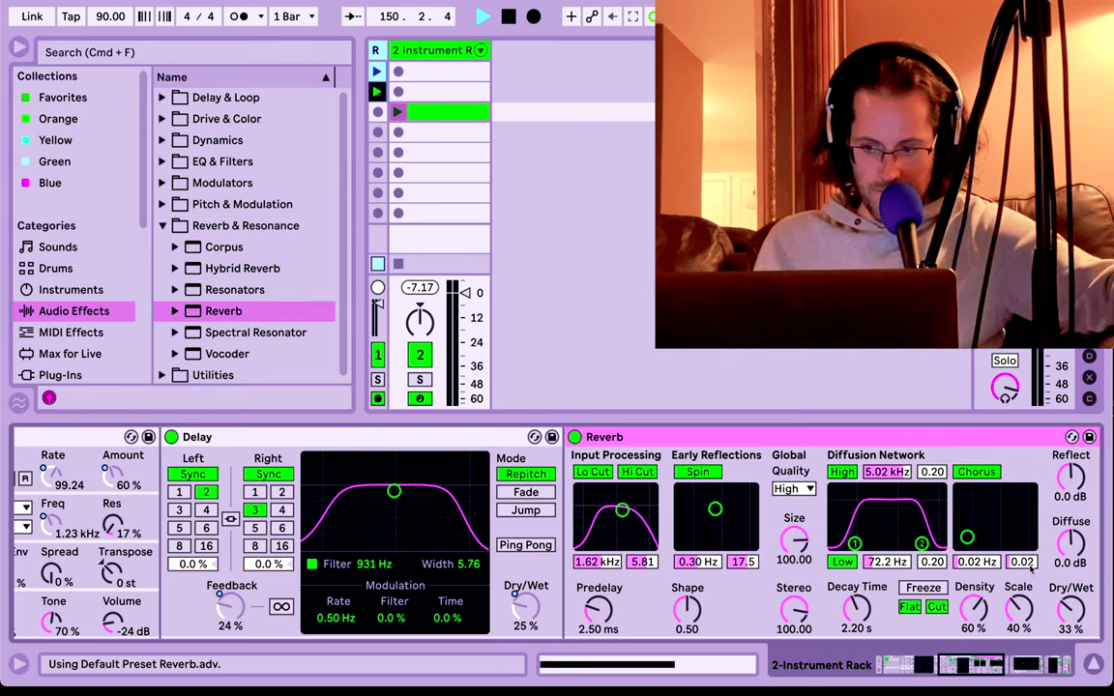
Map the Reverb's Decay Time and Dry/Wet to Macro 1.
{"action": "right_click", "coordinate": [858, 606]}
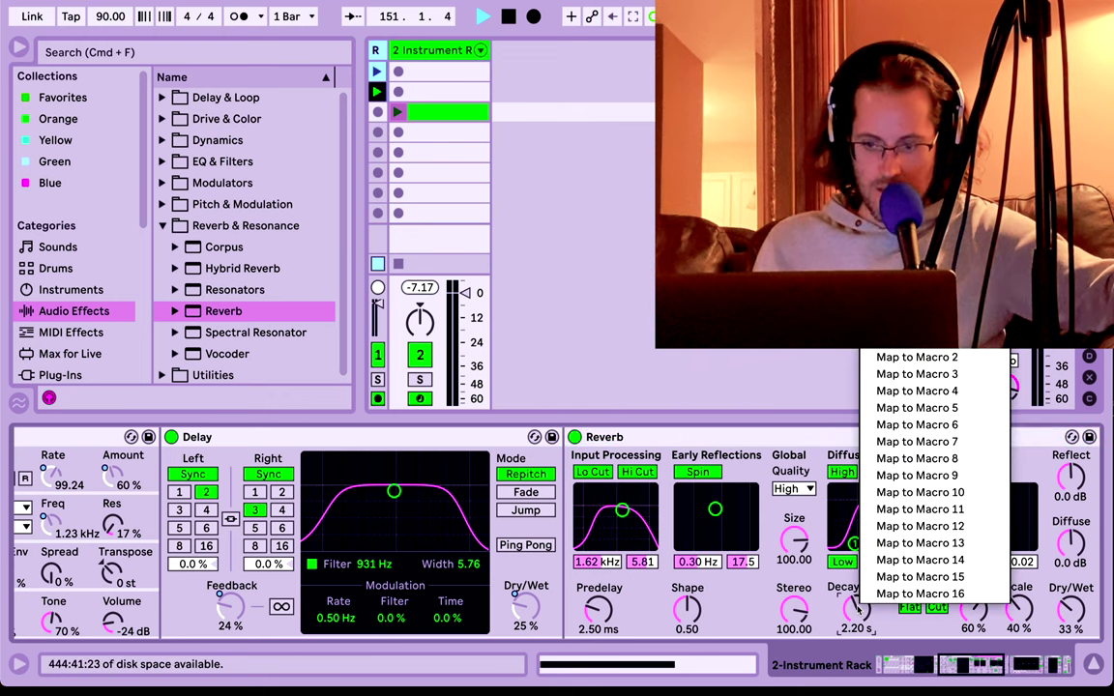
{"action": "left_click", "coordinate": [920, 560]}
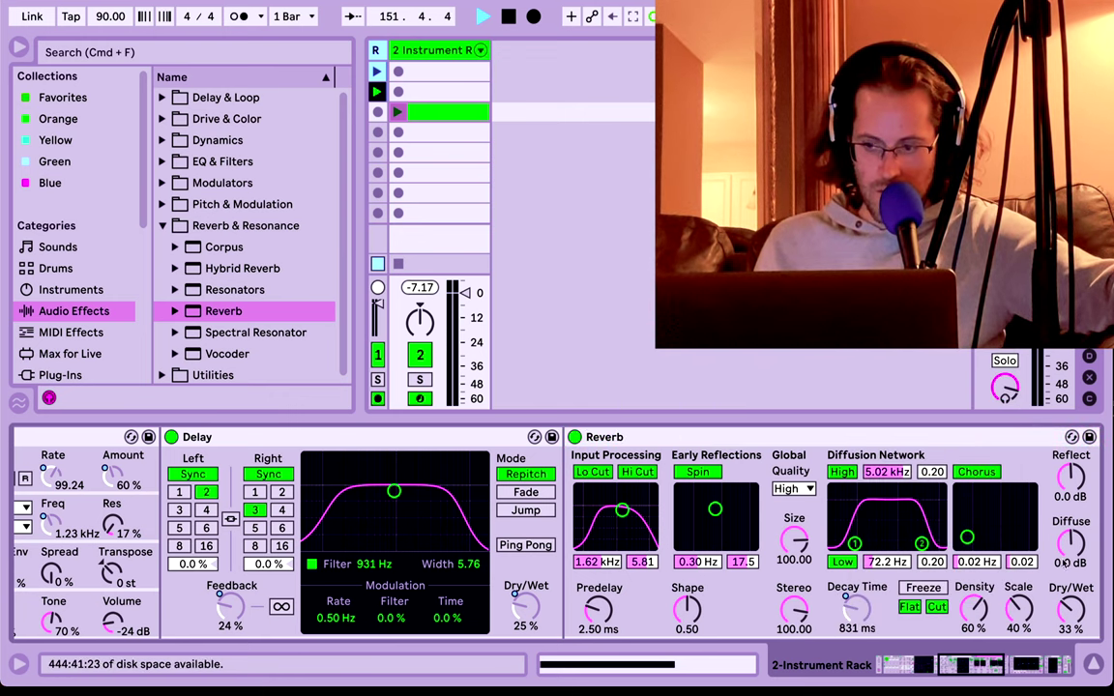
{"action": "right_click", "coordinate": [1072, 610]}
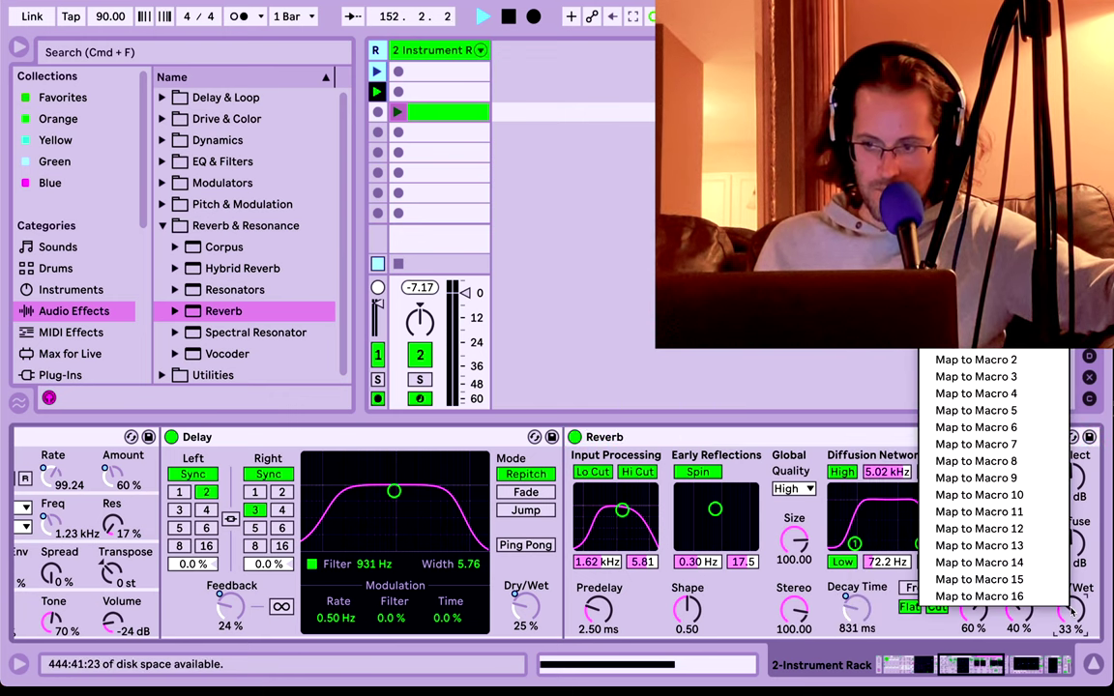
{"action": "left_click", "coordinate": [1013, 350]}
Review the Instrument Rack's macro mappings and their minimum and maximum ranges.
{"action": "scroll", "coordinate": [580, 532], "scroll_direction": "left", "scroll_amount": 10}
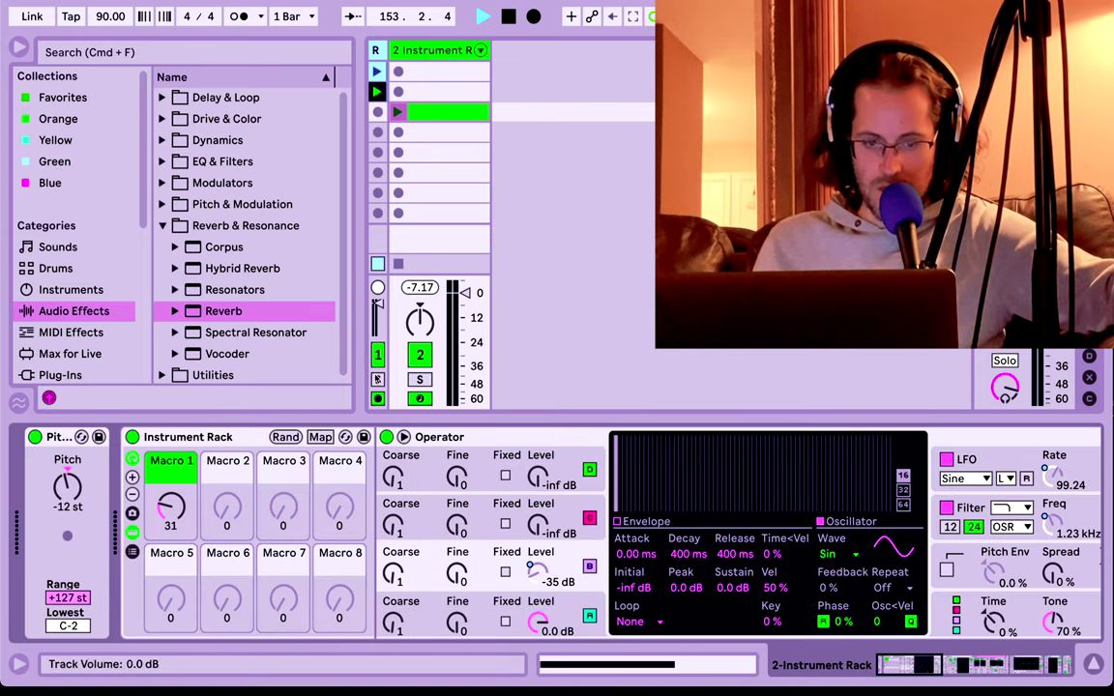
{"action": "left_click", "coordinate": [320, 437]}
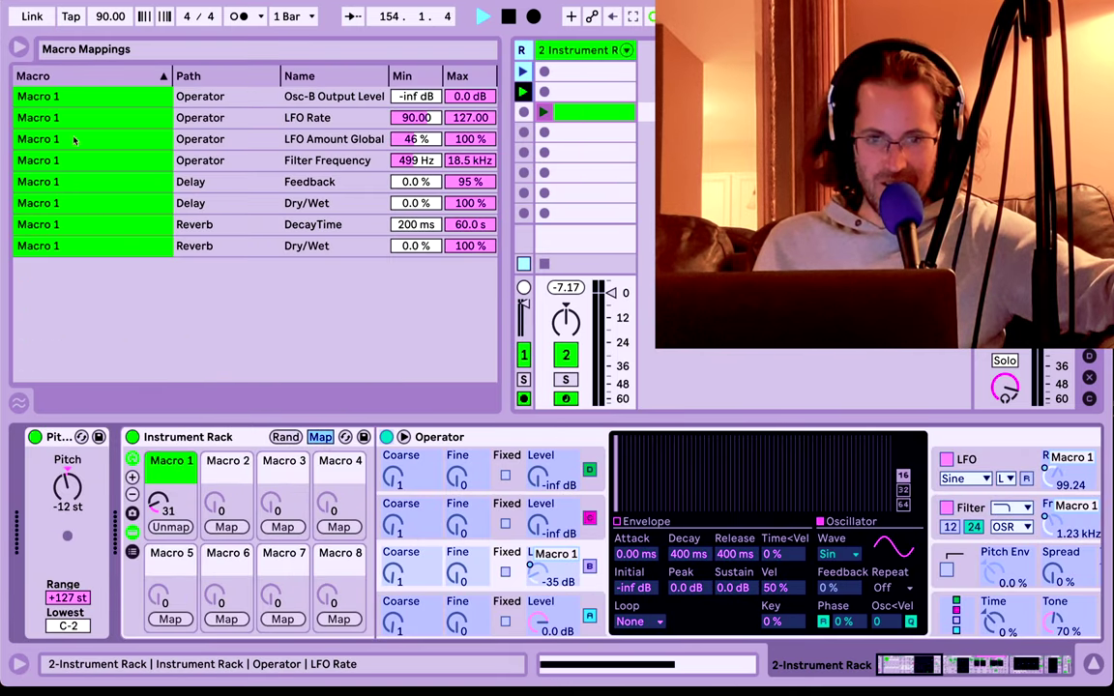
{"action": "left_click", "coordinate": [320, 437]}
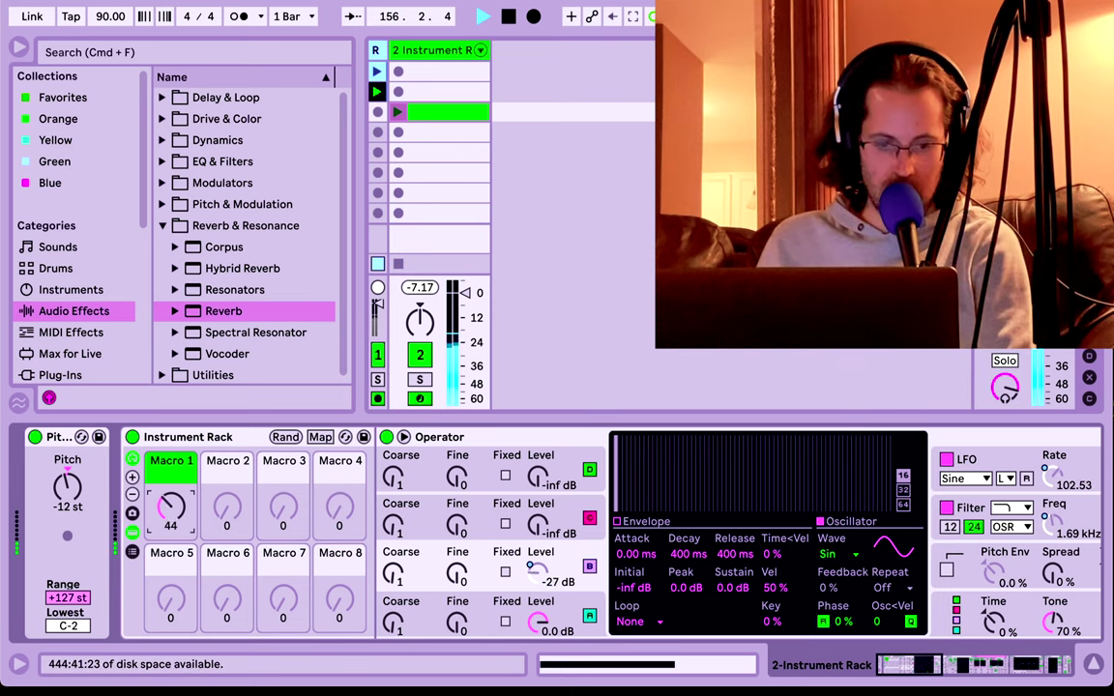
Set Macro 1 to 77 and collapse the Operator device.
{"action": "mouse_move", "coordinate": [171, 505]}
{"action": "left_mouse_down"}
{"action": "mouse_move", "coordinate": [171, 484]}
{"action": "mouse_move", "coordinate": [171, 538]}
{"action": "mouse_move", "coordinate": [171, 509]}
{"action": "mouse_move", "coordinate": [171, 519]}
{"action": "left_mouse_up"}
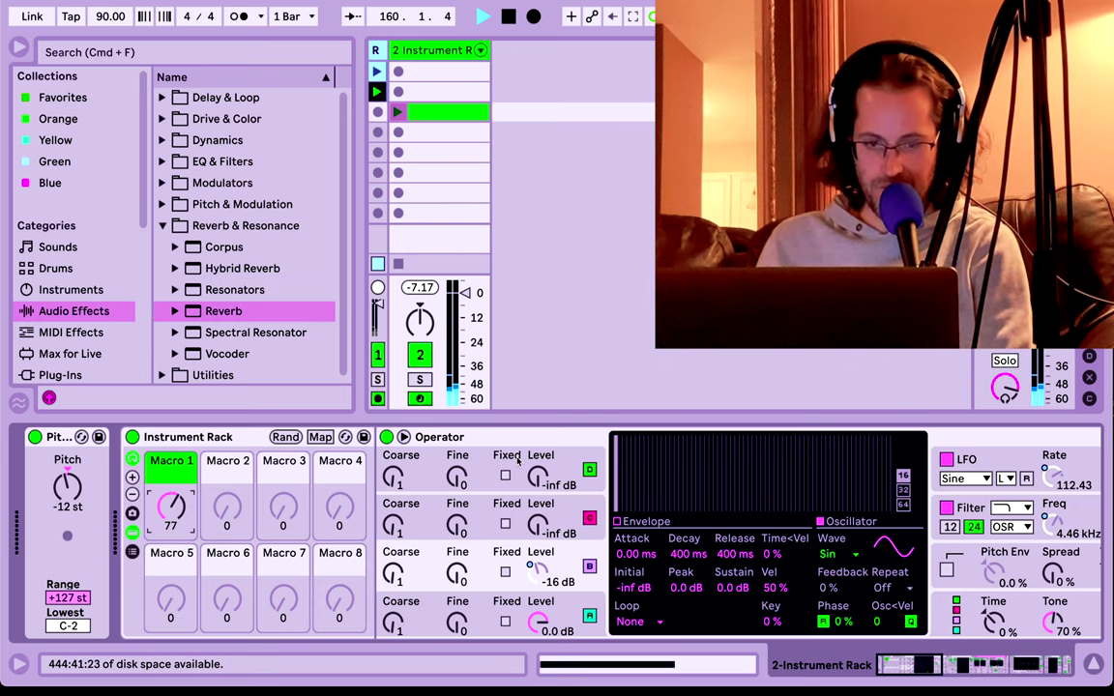
{"action": "double_click", "coordinate": [465, 440]}
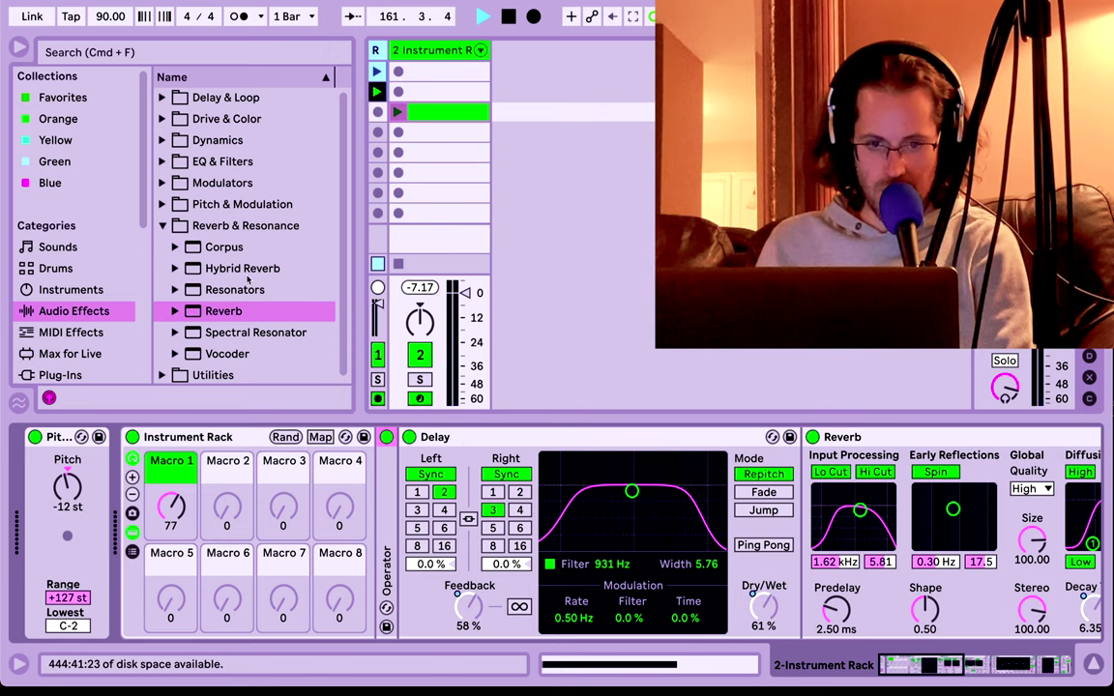
Insert an LFO modulator between Operator and the Delay in the Instrument Rack.
{"action": "left_click", "coordinate": [162, 204]}
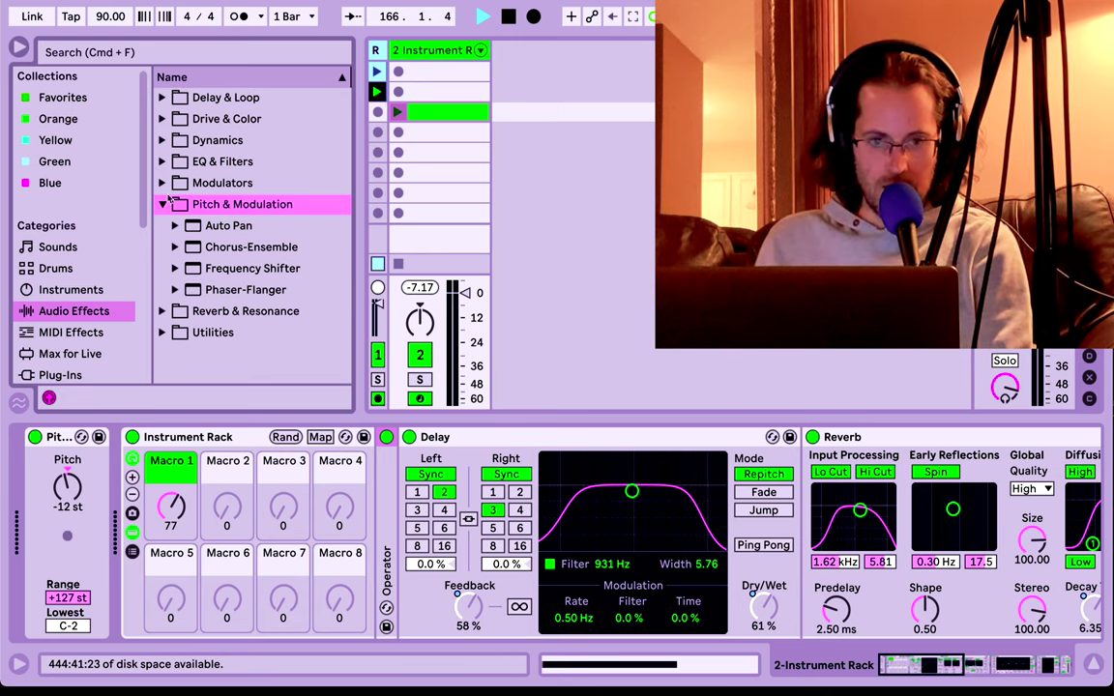
{"action": "left_click", "coordinate": [164, 203]}
{"action": "left_click", "coordinate": [163, 184]}
{"action": "left_click_drag", "start_coordinate": [207, 222], "coordinate": [398, 460]}
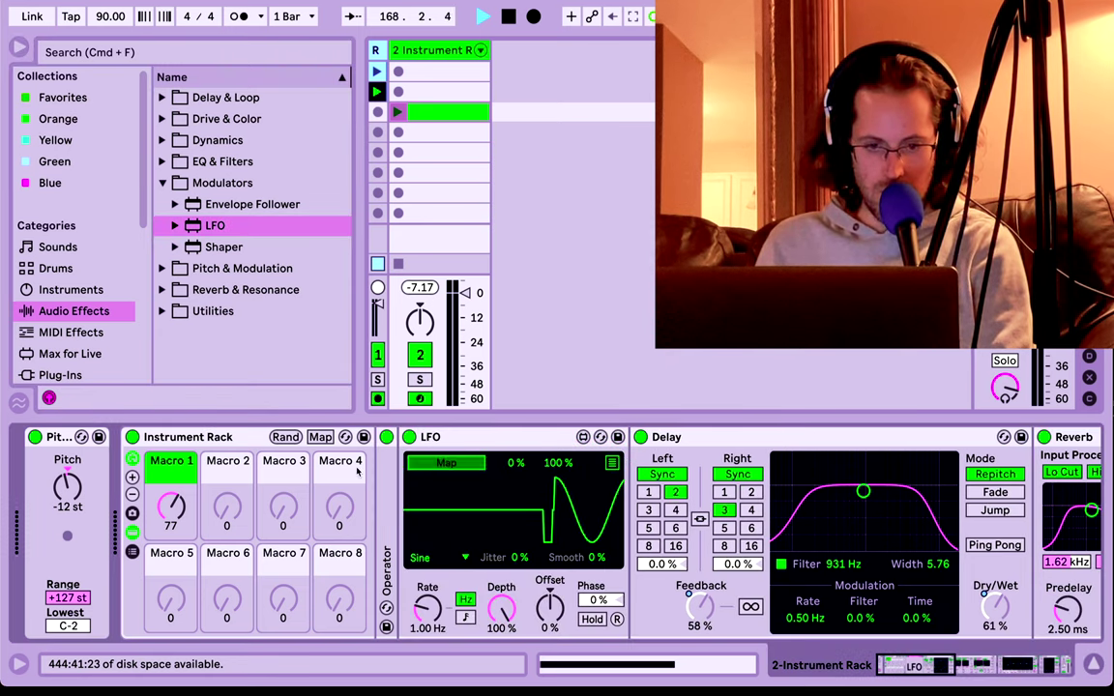
Modulate Macro 1 with the LFO at 50.4% depth and 26% jitter, and delete the LFO device after auditioning it.
{"action": "left_click", "coordinate": [172, 508]}
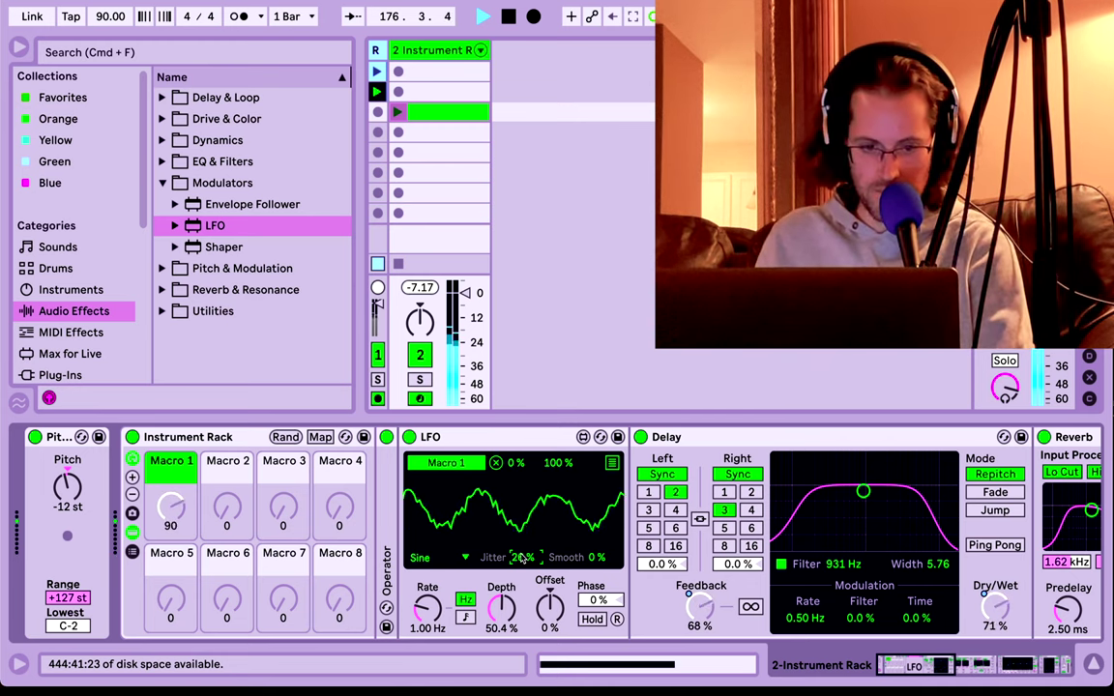
{"action": "left_click", "coordinate": [469, 436]}
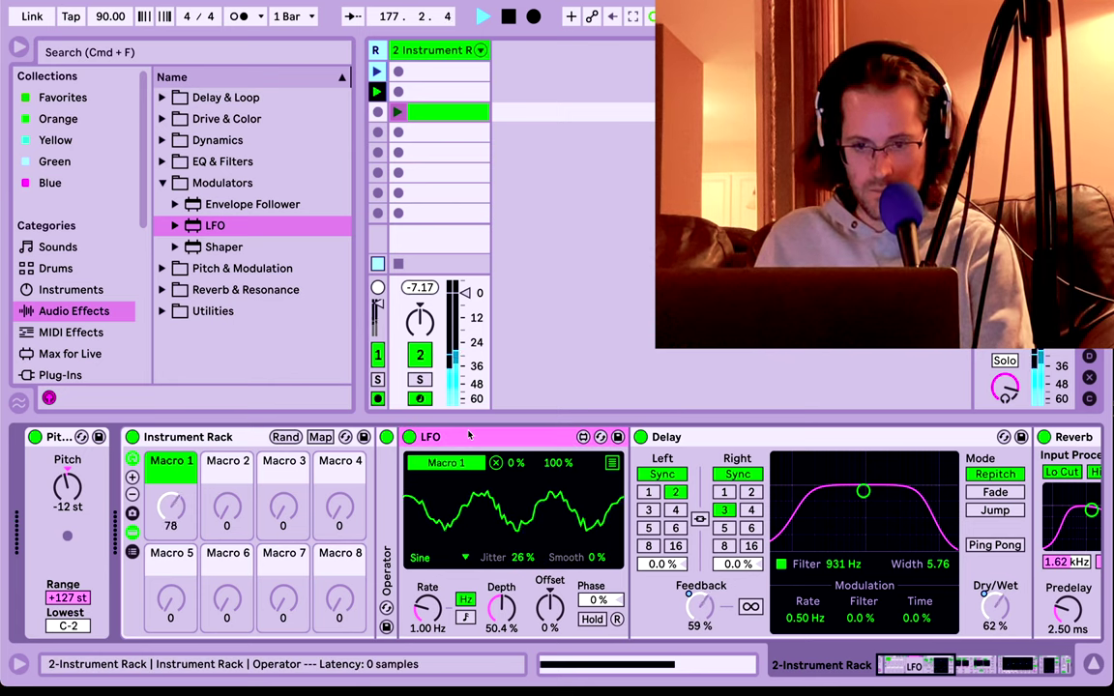
{"action": "key", "text": "Delete"}
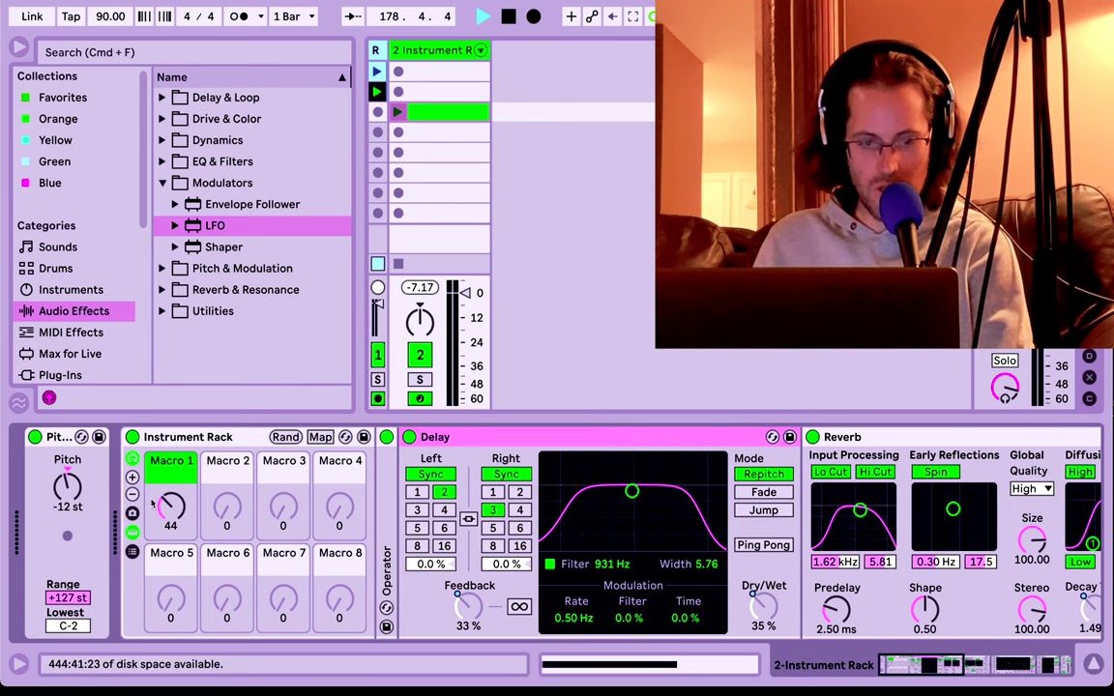
Play the bass clip while examining its Instrument Rack Macro 1 automation envelope, and stop the clip.
{"action": "left_click", "coordinate": [398, 113]}
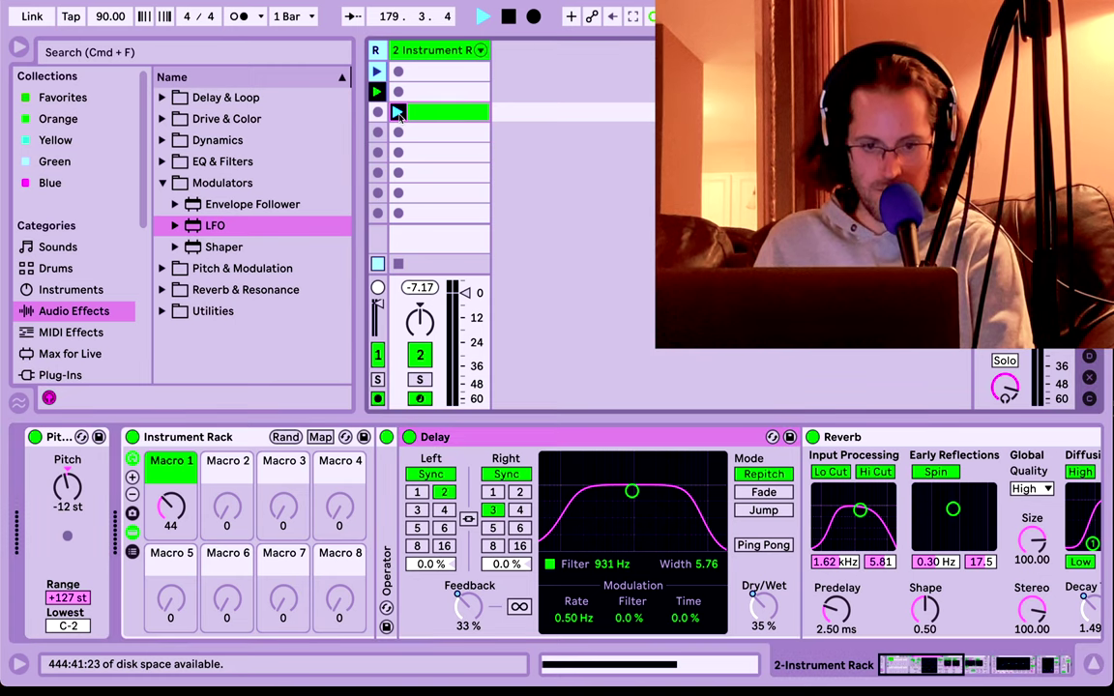
{"action": "left_click", "coordinate": [424, 117]}
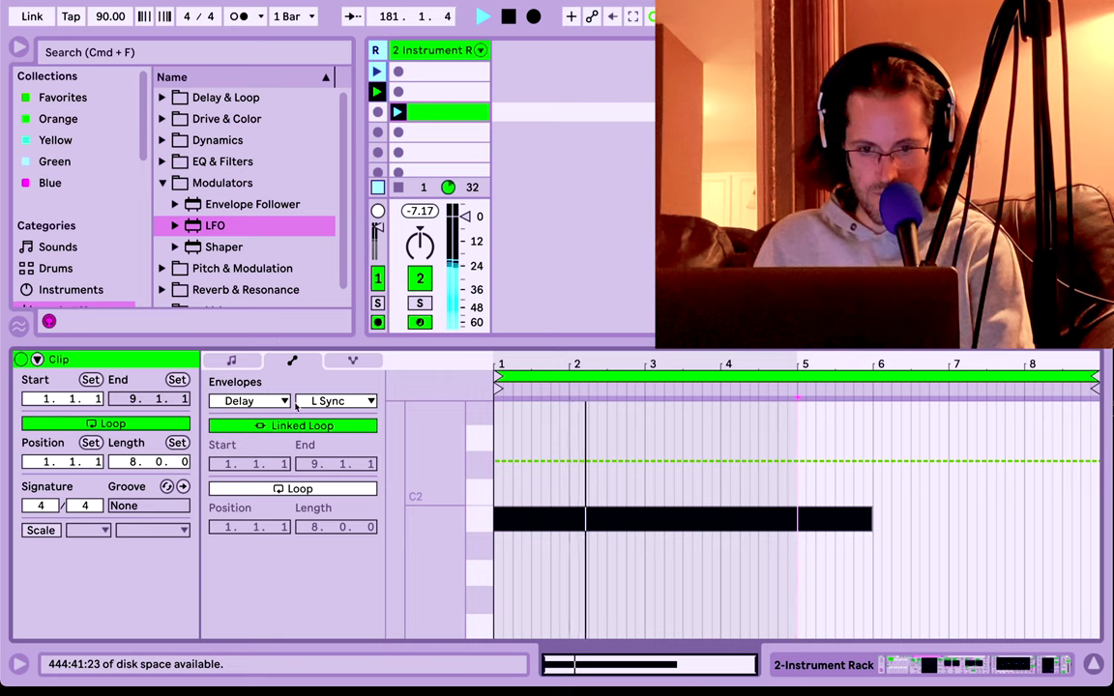
{"action": "left_click", "coordinate": [263, 403]}
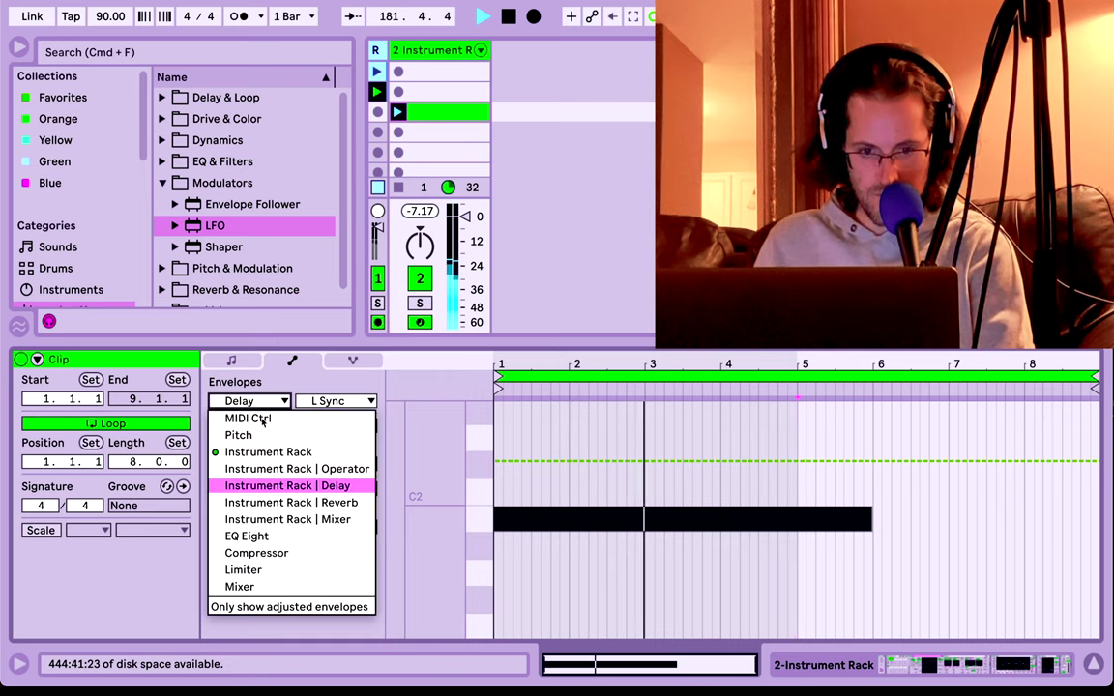
{"action": "left_click", "coordinate": [271, 451]}
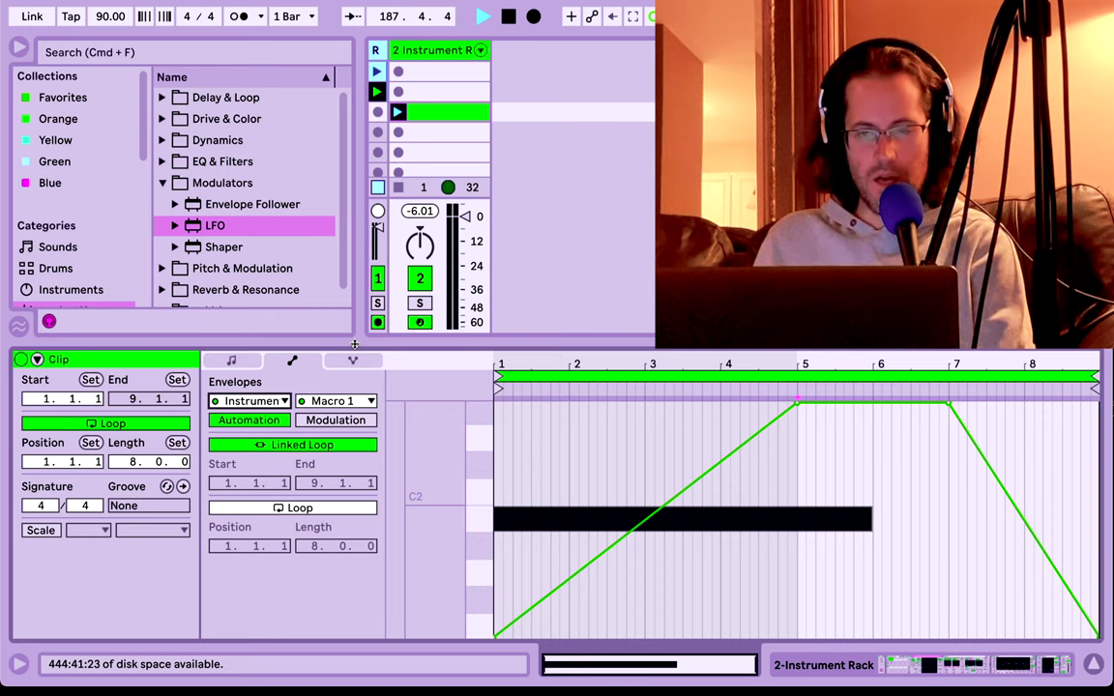
{"action": "left_click", "coordinate": [397, 188]}
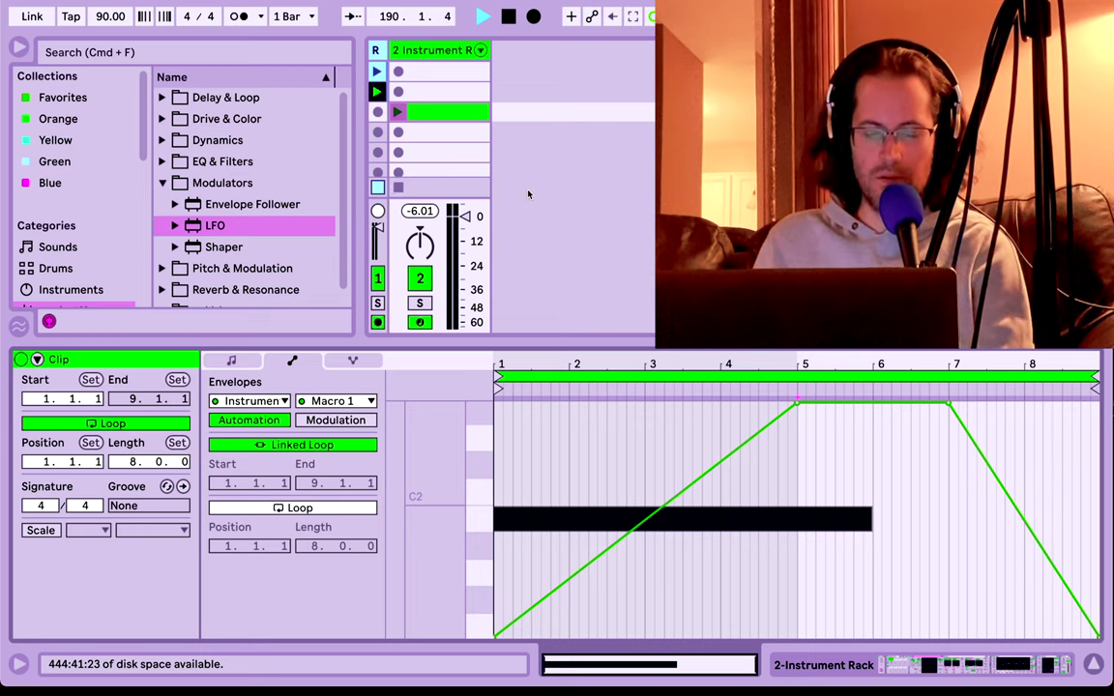
Insert an audio track, set its audio input to 2-Instrument Rack, and arm it for recording.
{"action": "right_click", "coordinate": [542, 103]}
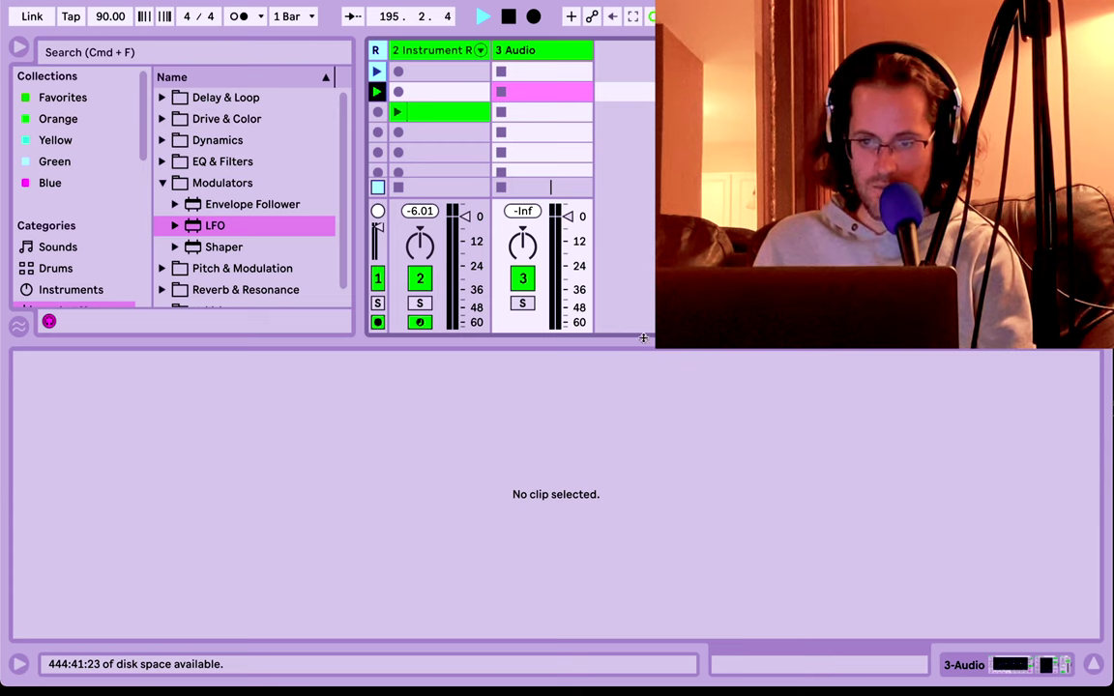
{"action": "left_click_drag", "start_coordinate": [641, 341], "coordinate": [640, 440]}
{"action": "left_click", "coordinate": [539, 169]}
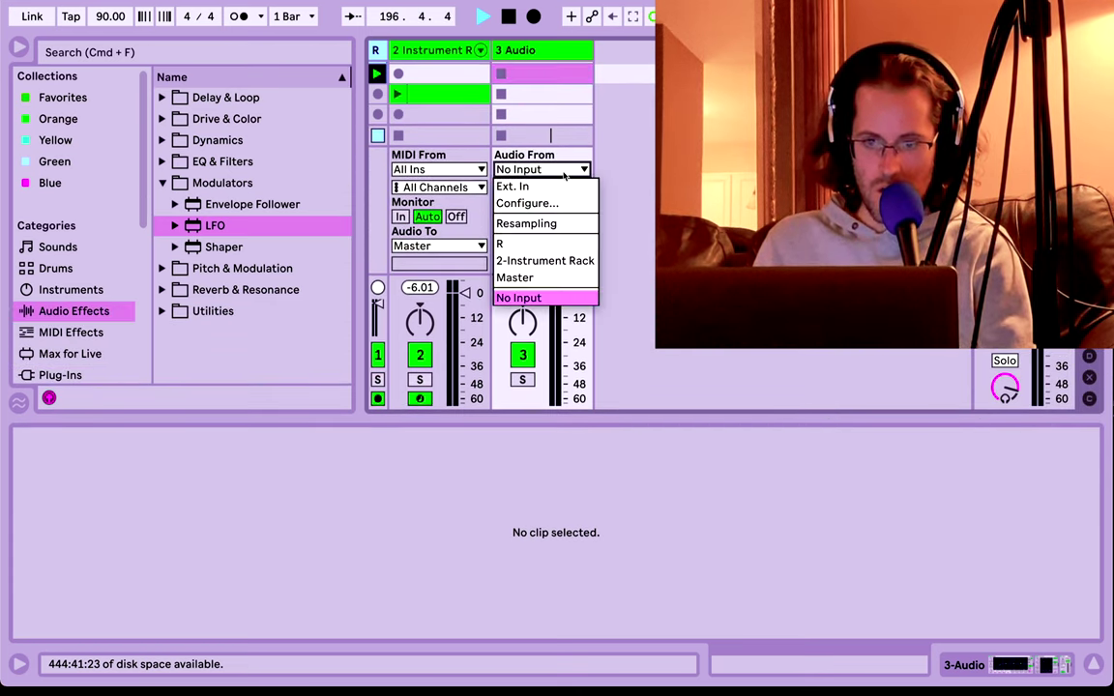
{"action": "left_click", "coordinate": [550, 262]}
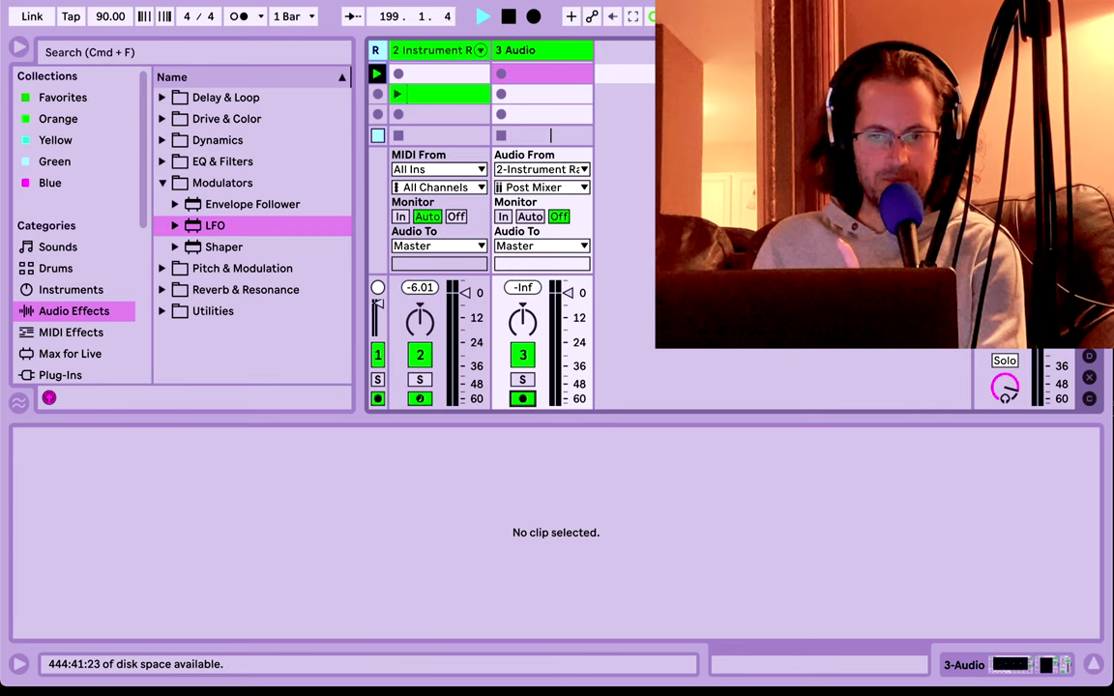
Record the bass clip's output into the audio track beside it, stop both clips, and disarm the Instrument Rack track.
{"action": "left_click", "coordinate": [398, 94]}
{"action": "left_click", "coordinate": [501, 94]}
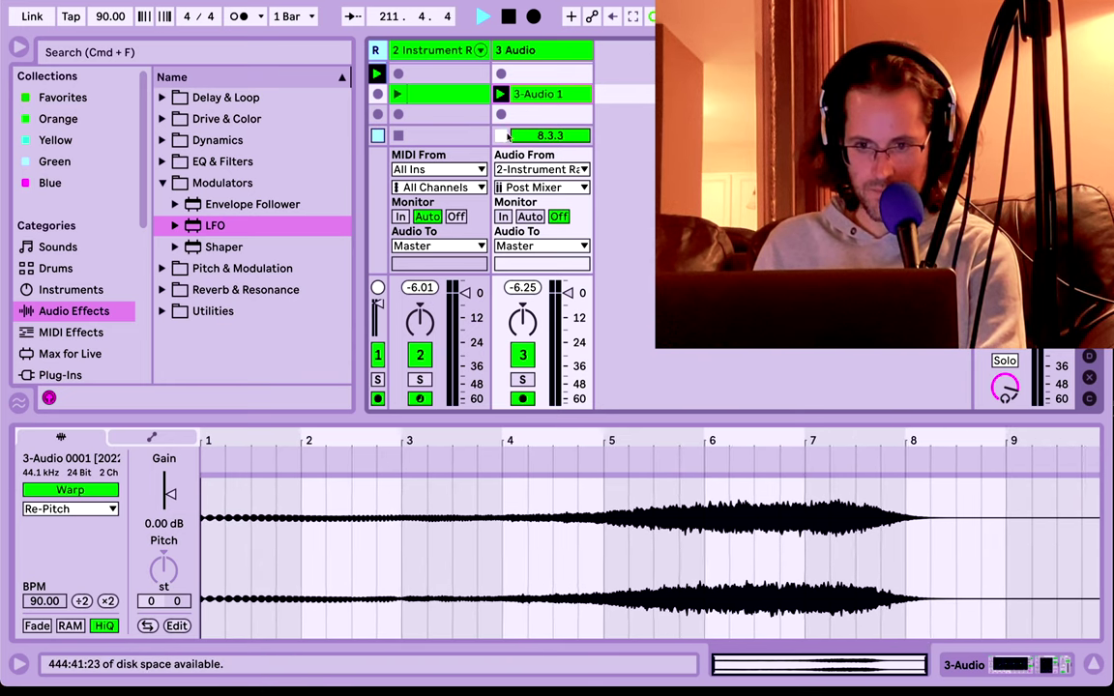
{"action": "left_click", "coordinate": [419, 397]}
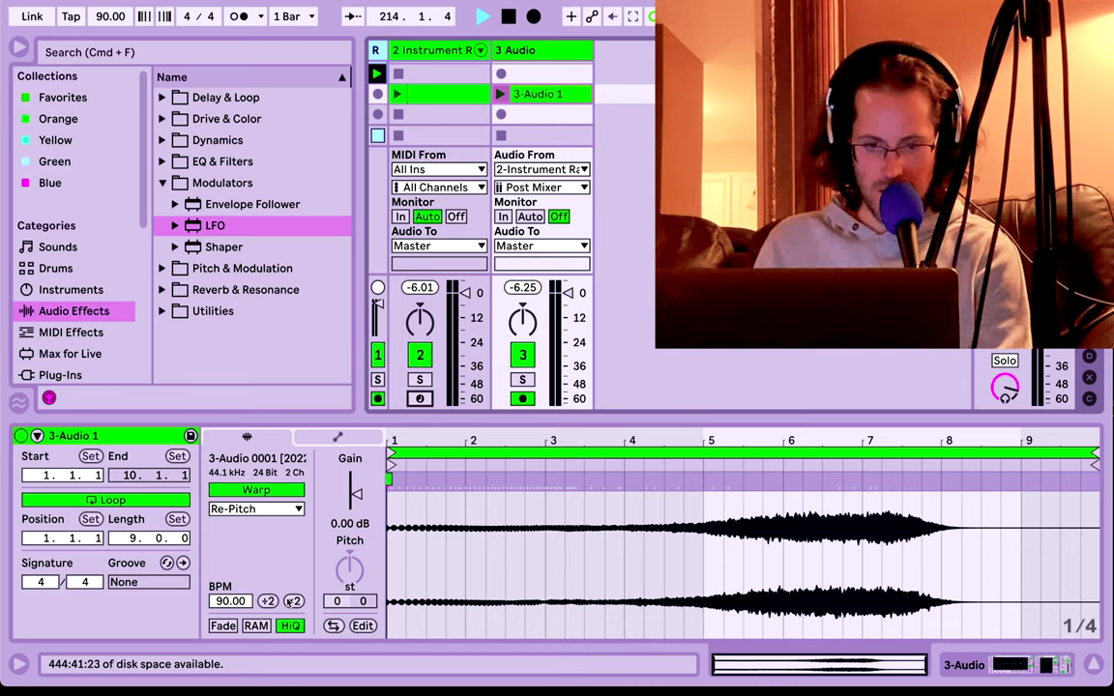
Keep the recorded clip's warp mode at Re-Pitch and double its BPM to 180.
{"action": "left_click", "coordinate": [257, 509]}
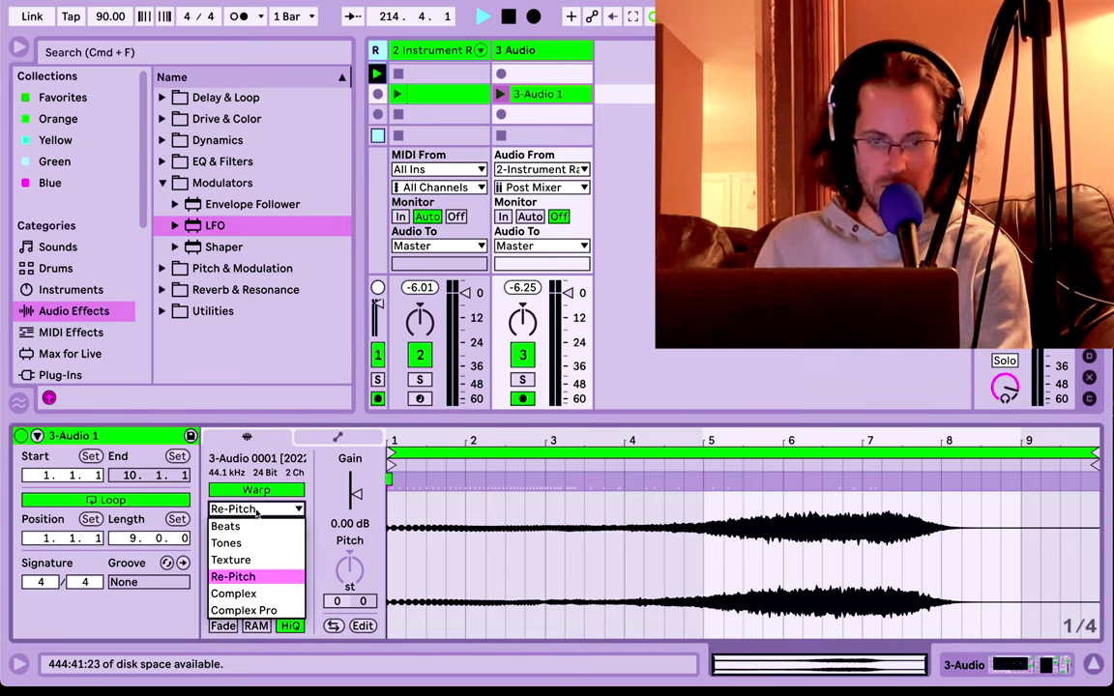
{"action": "left_click", "coordinate": [271, 577]}
{"action": "left_click", "coordinate": [292, 601]}
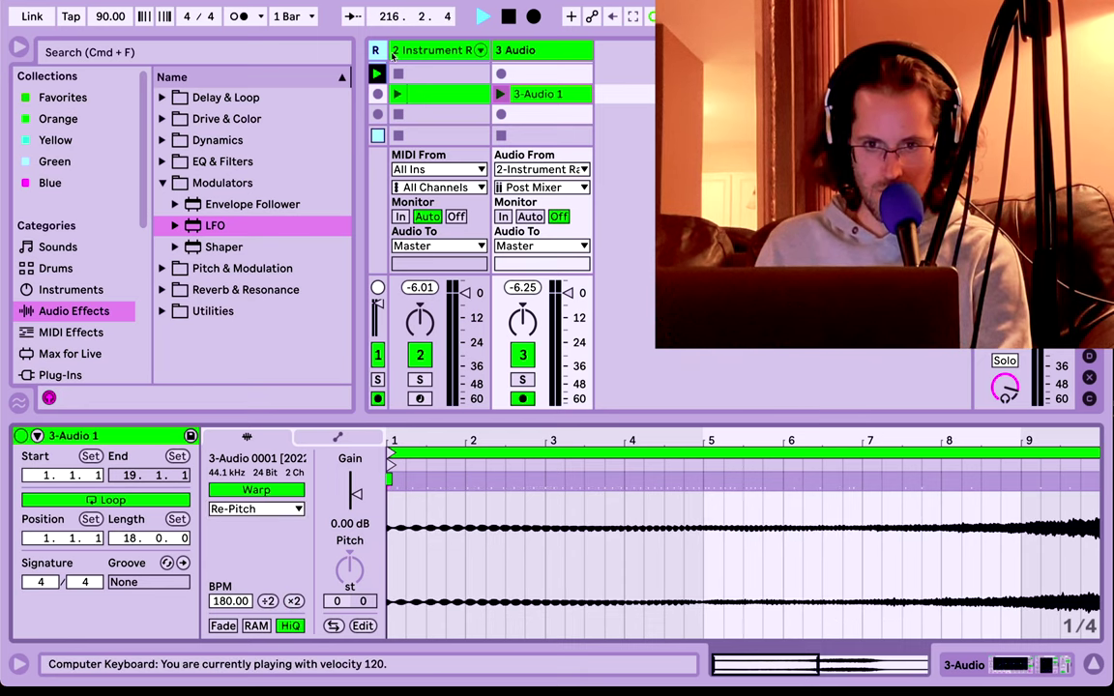
Widen track R to inspect the waveform of its resampling clip, and narrow the track again.
{"action": "left_click_drag", "start_coordinate": [391, 55], "coordinate": [530, 55]}
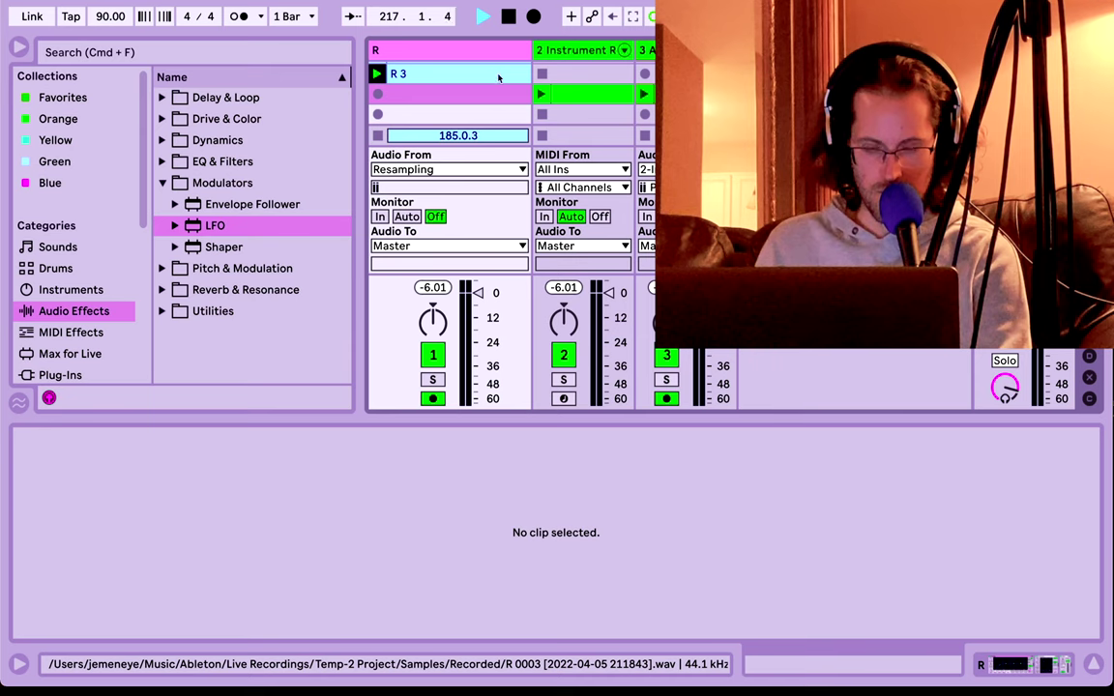
{"action": "left_click", "coordinate": [499, 78]}
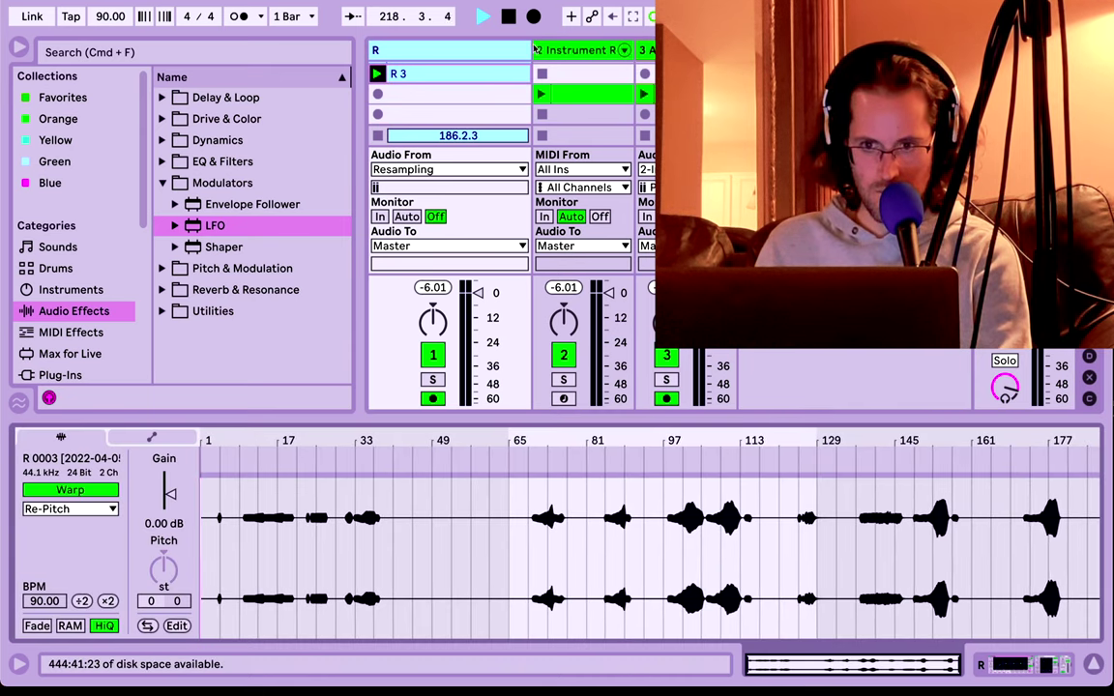
{"action": "left_click_drag", "start_coordinate": [534, 48], "coordinate": [383, 51]}
Play the 3-Audio 1 clip, shorten its loop to end at 15.3.1 with length 14.2.0, and stop playback.
{"action": "left_click", "coordinate": [558, 94]}
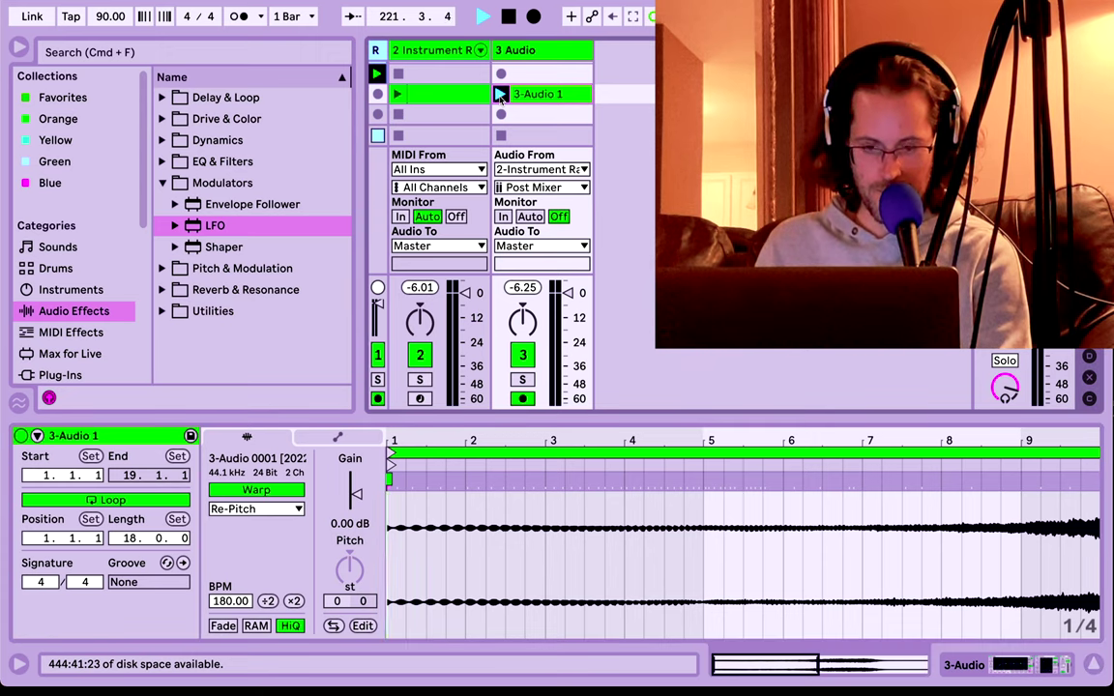
{"action": "left_click", "coordinate": [500, 93]}
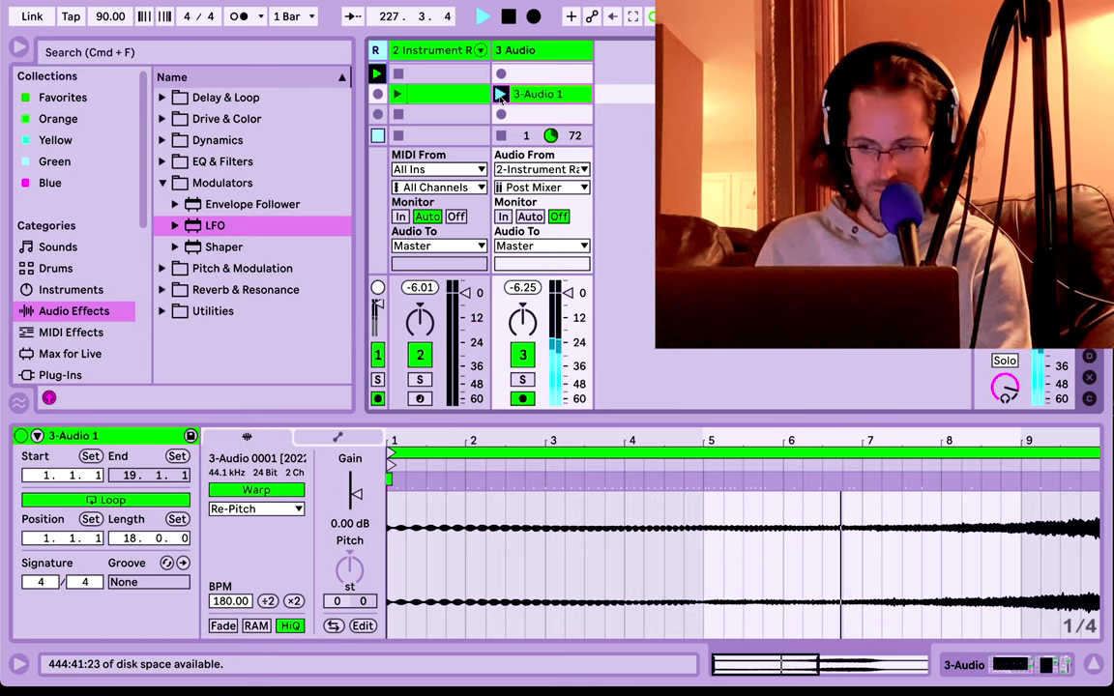
{"action": "left_click_drag", "start_coordinate": [517, 438], "coordinate": [516, 411]}
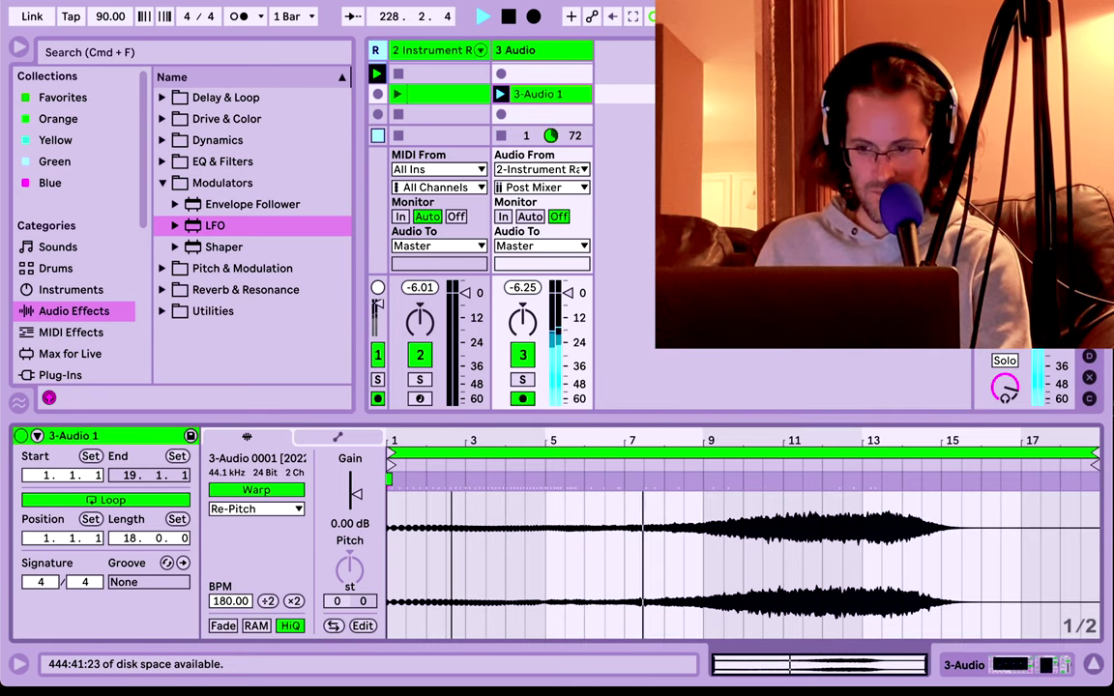
{"action": "left_click_drag", "start_coordinate": [1095, 456], "coordinate": [954, 480]}
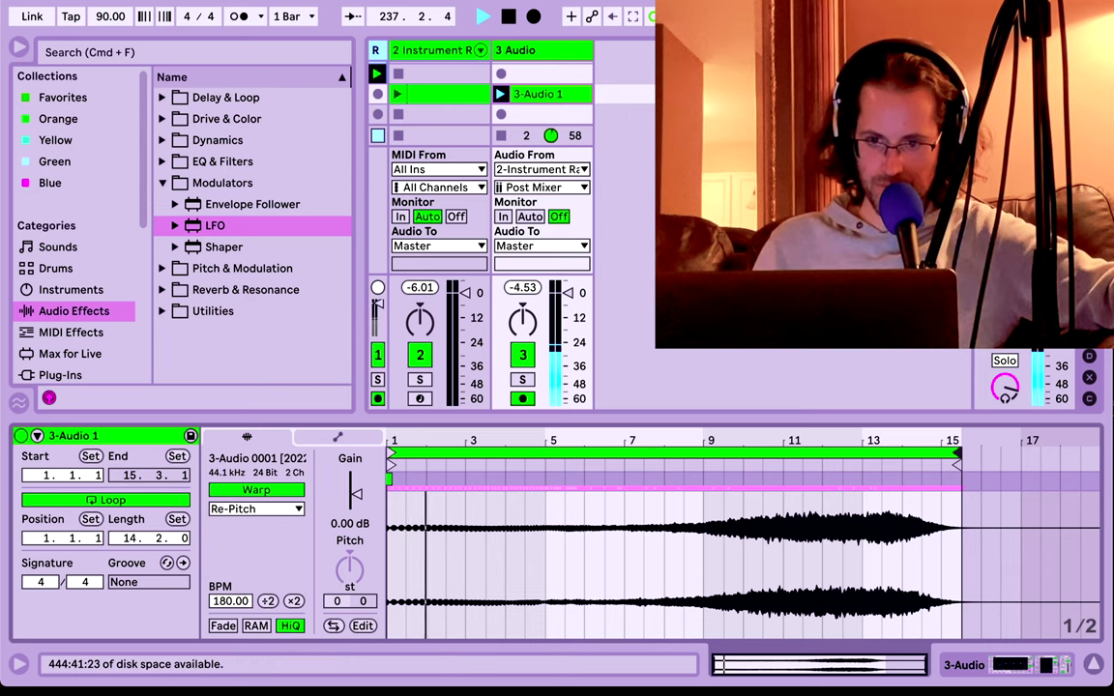
{"action": "left_click", "coordinate": [501, 136]}
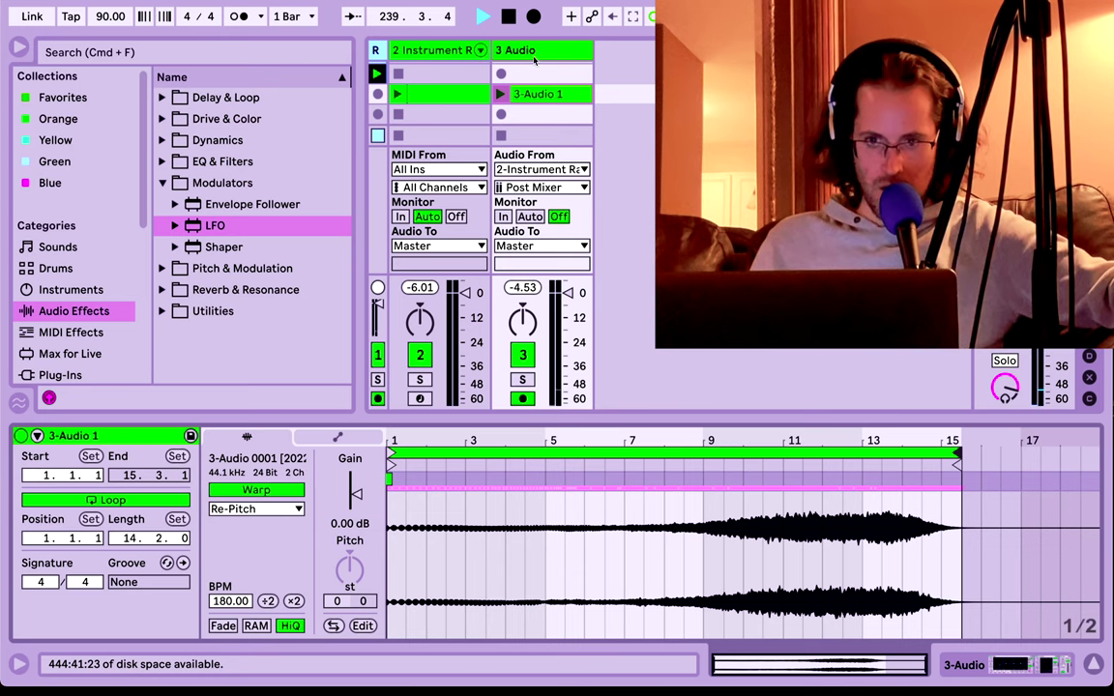
Insert an Auto Filter between the Compressor and Limiter on the audio track and lower its low-pass cutoff to 183 Hz.
{"action": "left_click", "coordinate": [536, 58]}
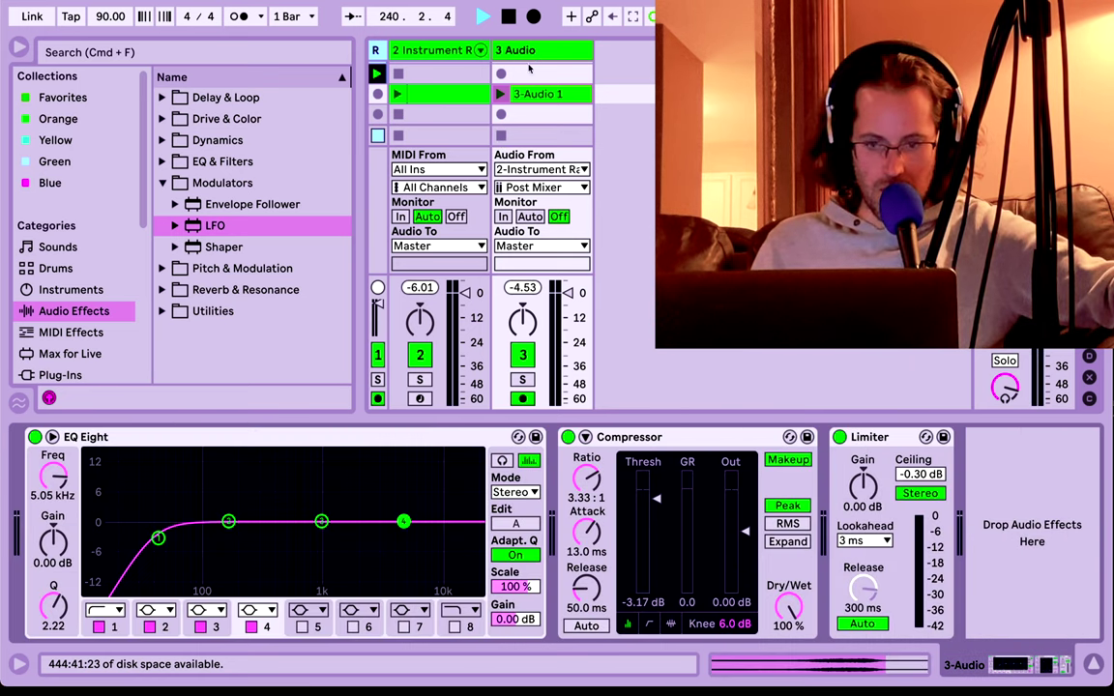
{"action": "left_click", "coordinate": [164, 183]}
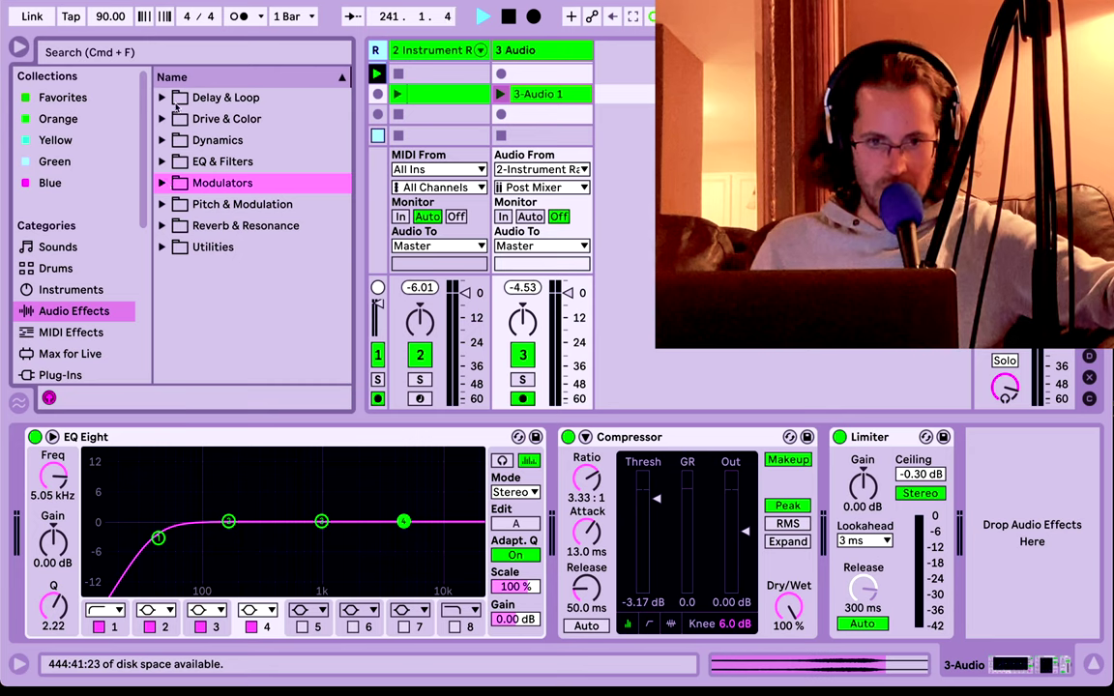
{"action": "left_click", "coordinate": [163, 140]}
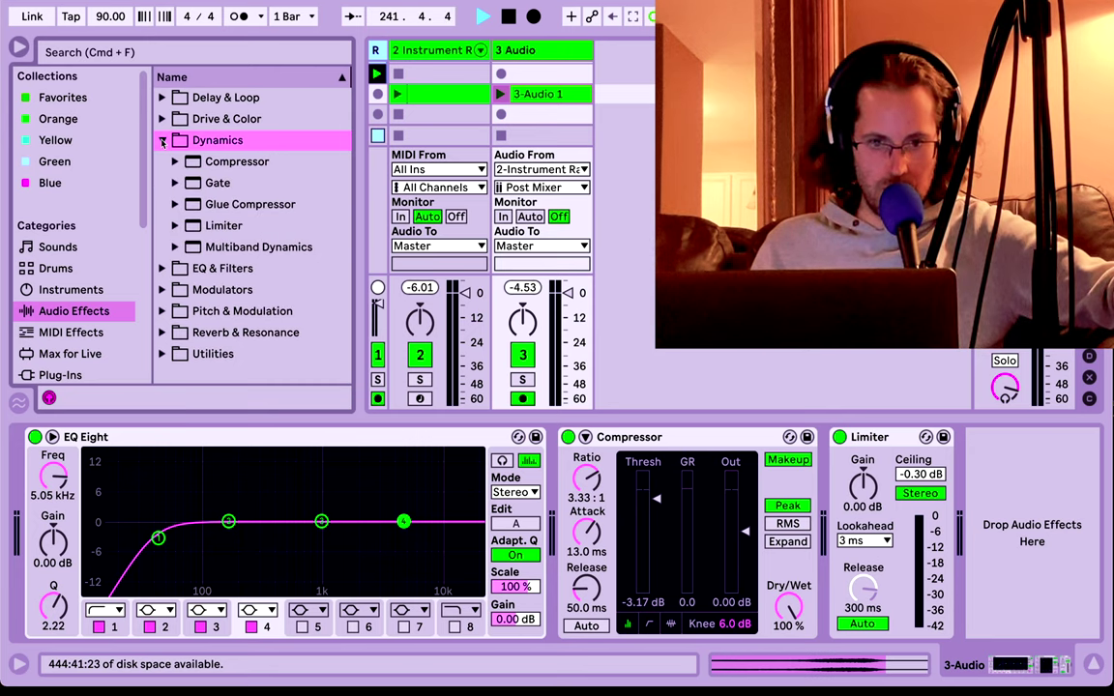
{"action": "left_click", "coordinate": [162, 140]}
{"action": "left_click", "coordinate": [162, 162]}
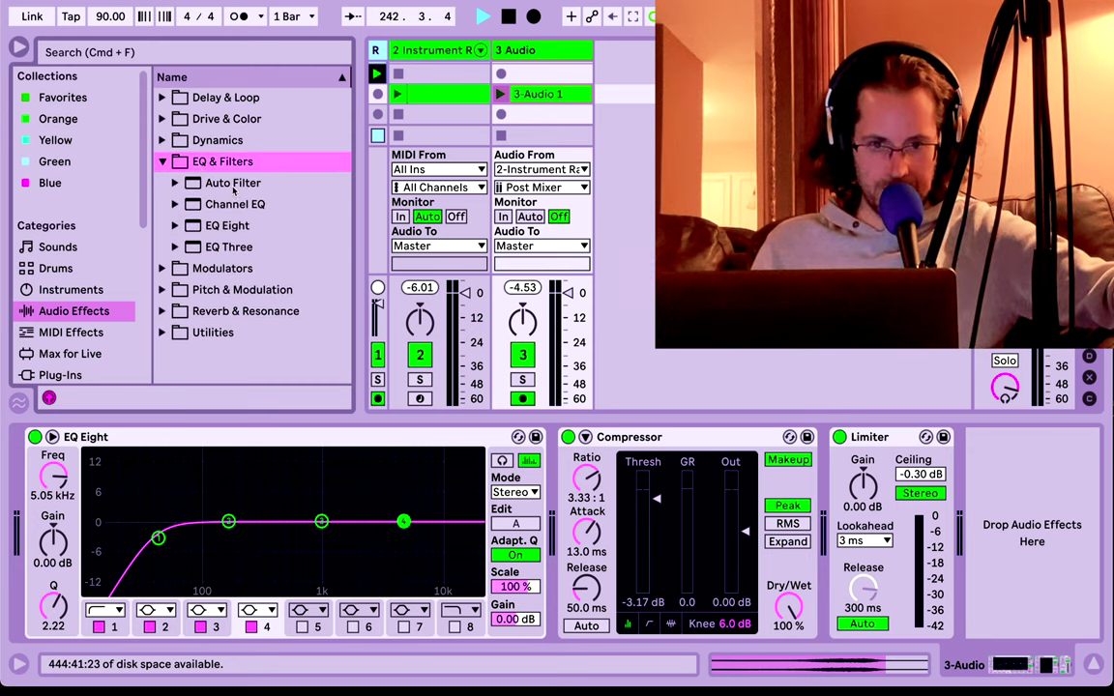
{"action": "left_click_drag", "start_coordinate": [207, 188], "coordinate": [746, 462]}
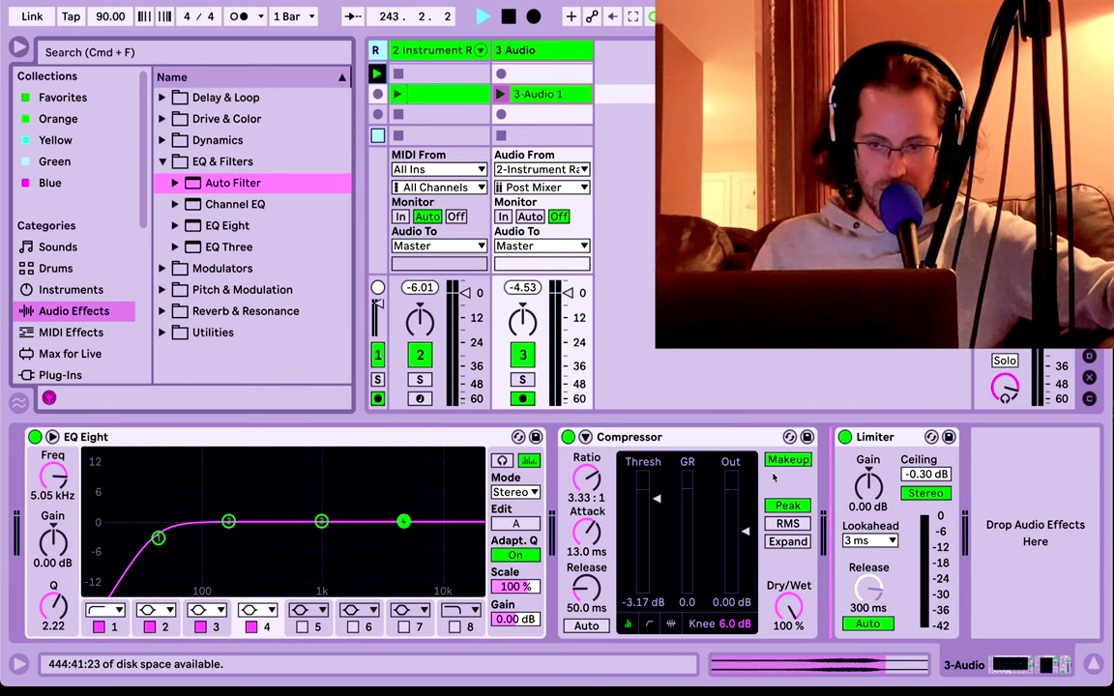
{"action": "left_click_drag", "start_coordinate": [915, 555], "coordinate": [782, 544]}
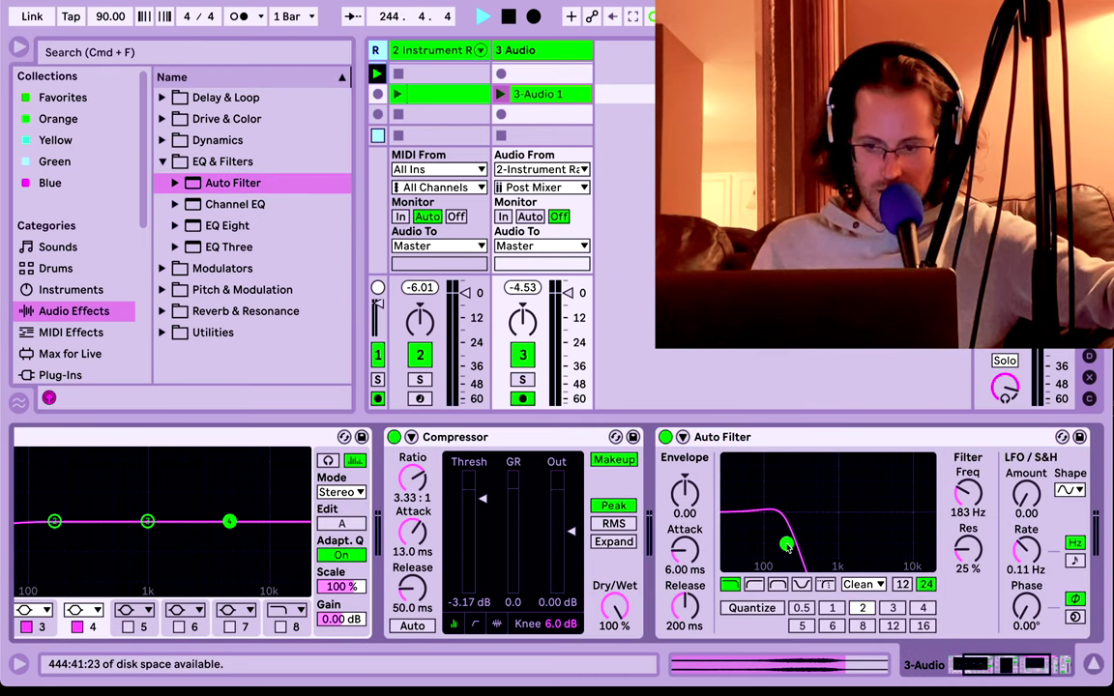
Automate the Auto Filter frequency in the 3-Audio 1 clip, ramping from 183 Hz at the start to near maximum at loop end.
{"action": "right_click", "coordinate": [967, 498]}
{"action": "key", "text": "Escape"}
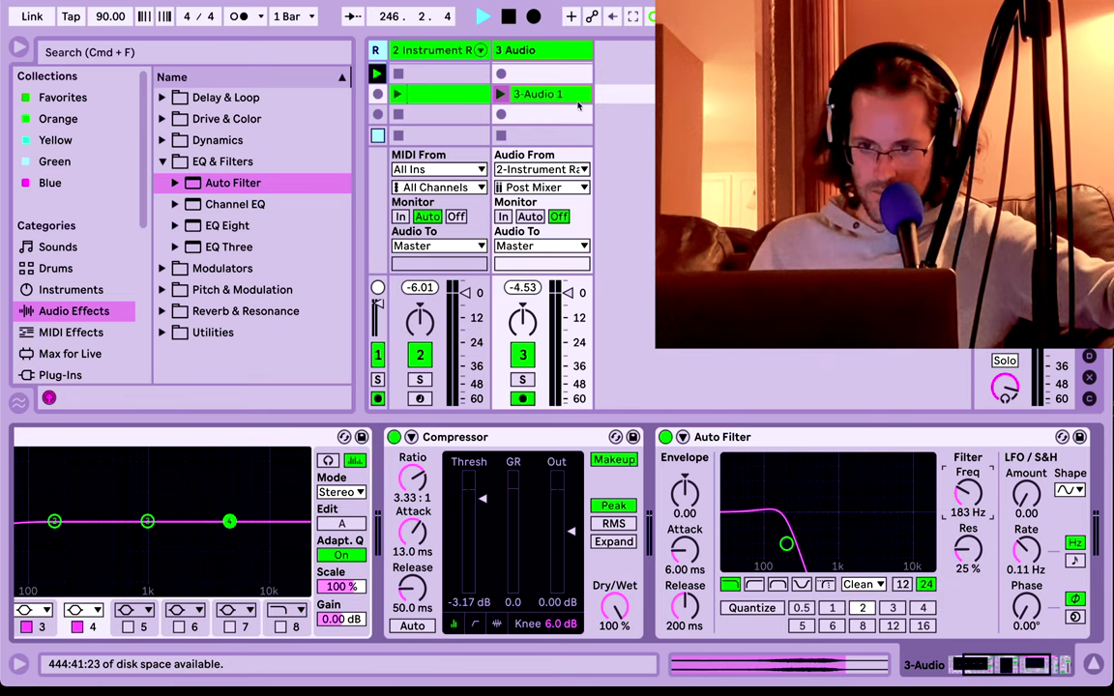
{"action": "left_click", "coordinate": [538, 94]}
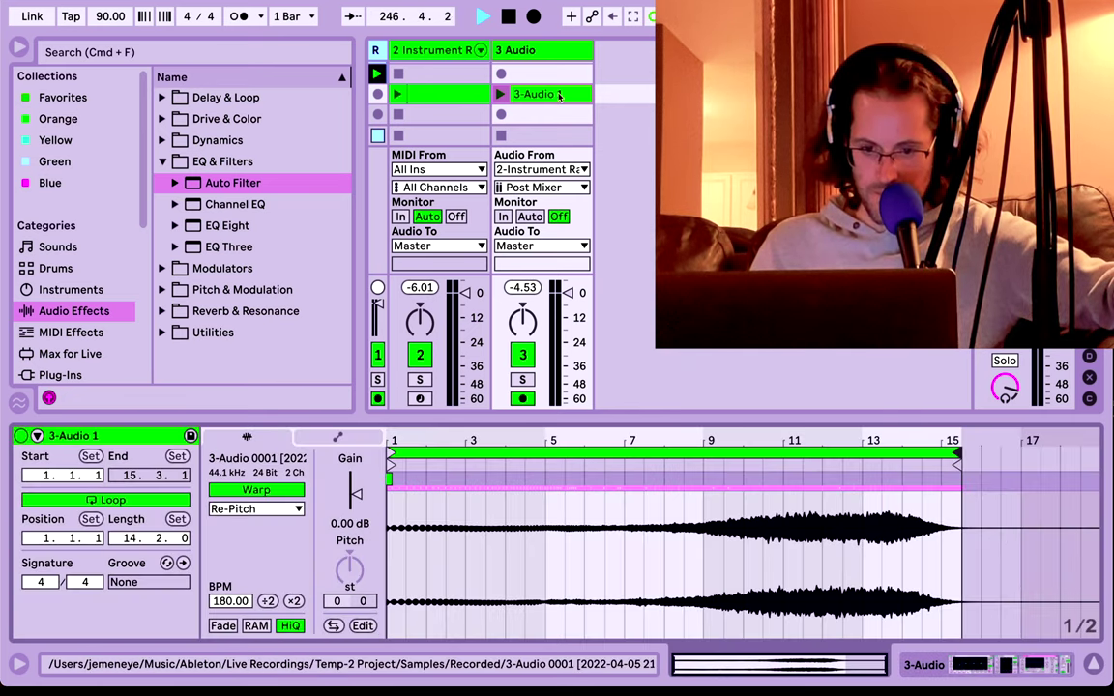
{"action": "left_click", "coordinate": [337, 438]}
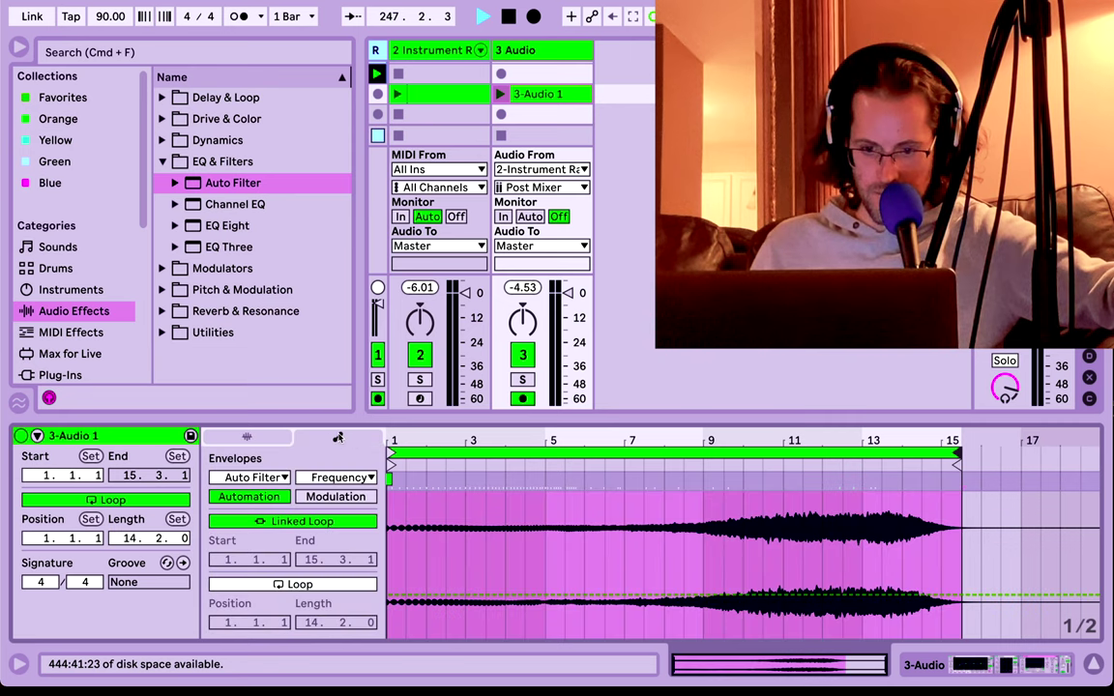
{"action": "left_click", "coordinate": [394, 601]}
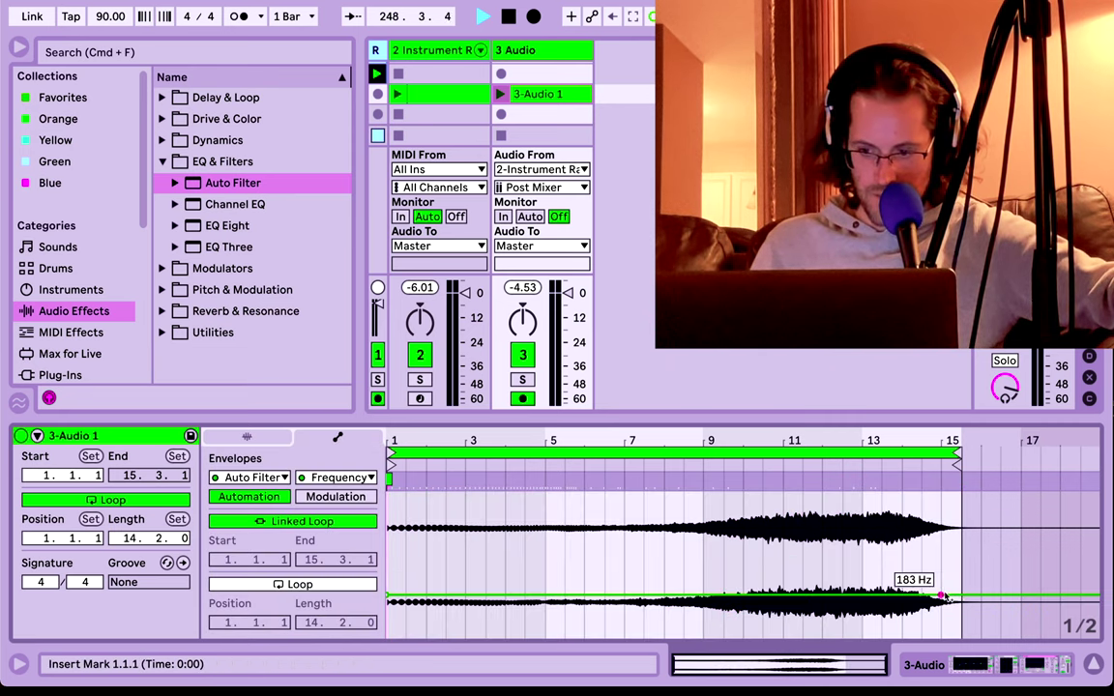
{"action": "left_click_drag", "start_coordinate": [962, 597], "coordinate": [961, 494]}
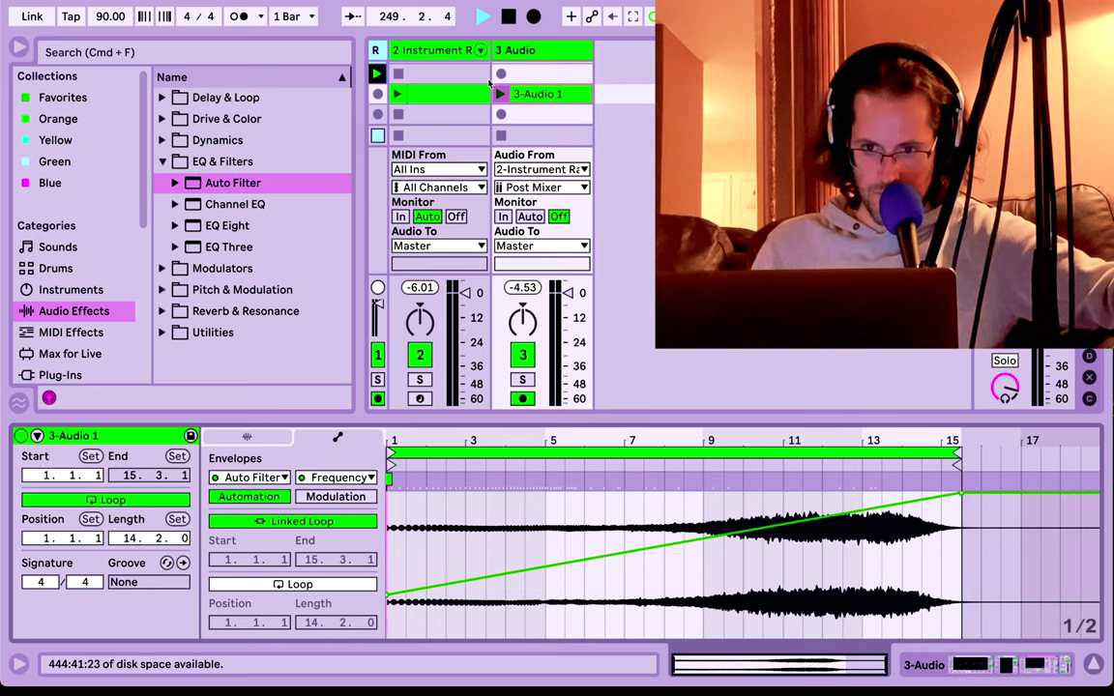
Audition the 3-Audio 1 clip, set the Auto Filter resonance to 30%, stop playback, and select the Instrument Rack track.
{"action": "left_click", "coordinate": [500, 94]}
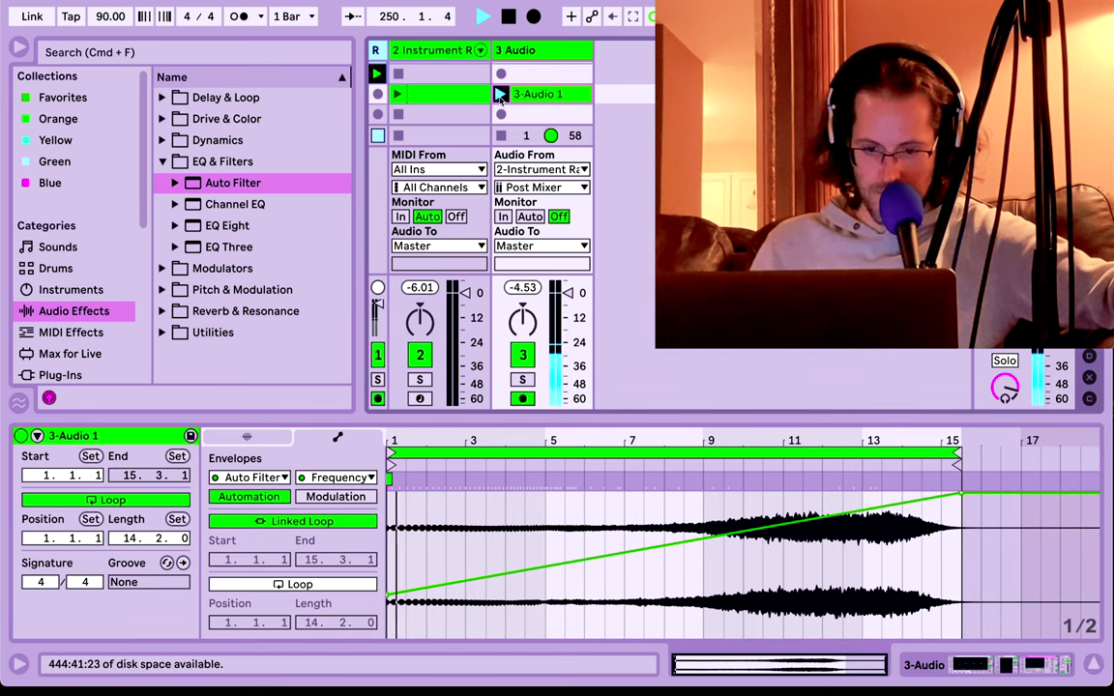
{"action": "key", "text": "shift+Tab"}
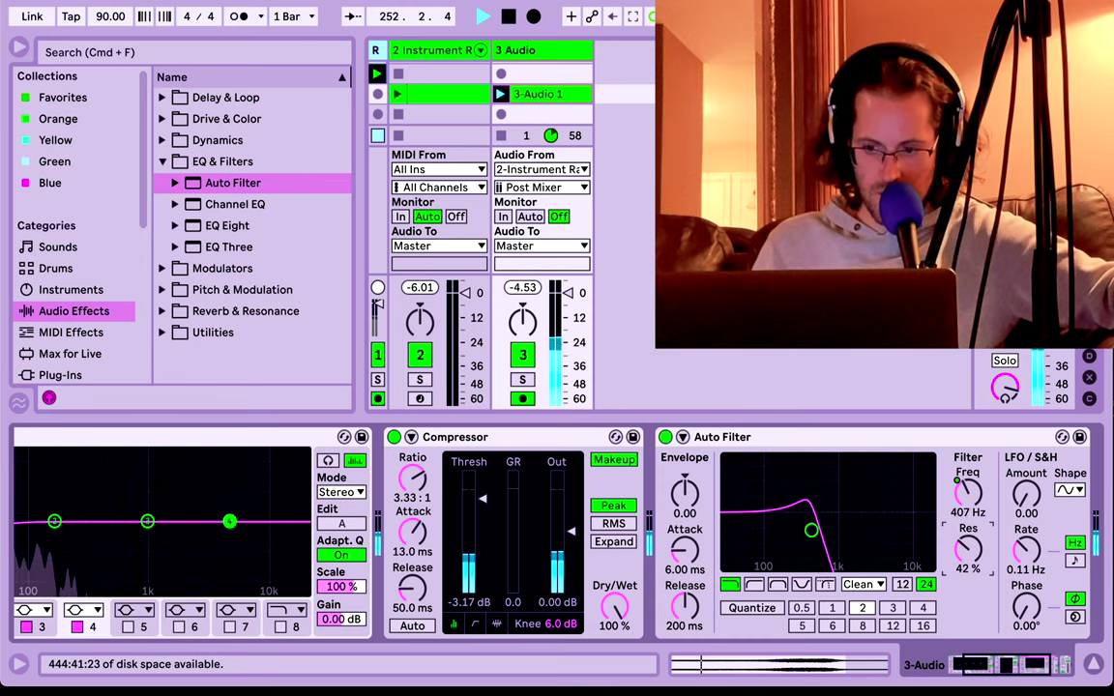
{"action": "mouse_move", "coordinate": [974, 554]}
{"action": "left_mouse_down"}
{"action": "mouse_move", "coordinate": [967, 503]}
{"action": "mouse_move", "coordinate": [967, 542]}
{"action": "left_mouse_up"}
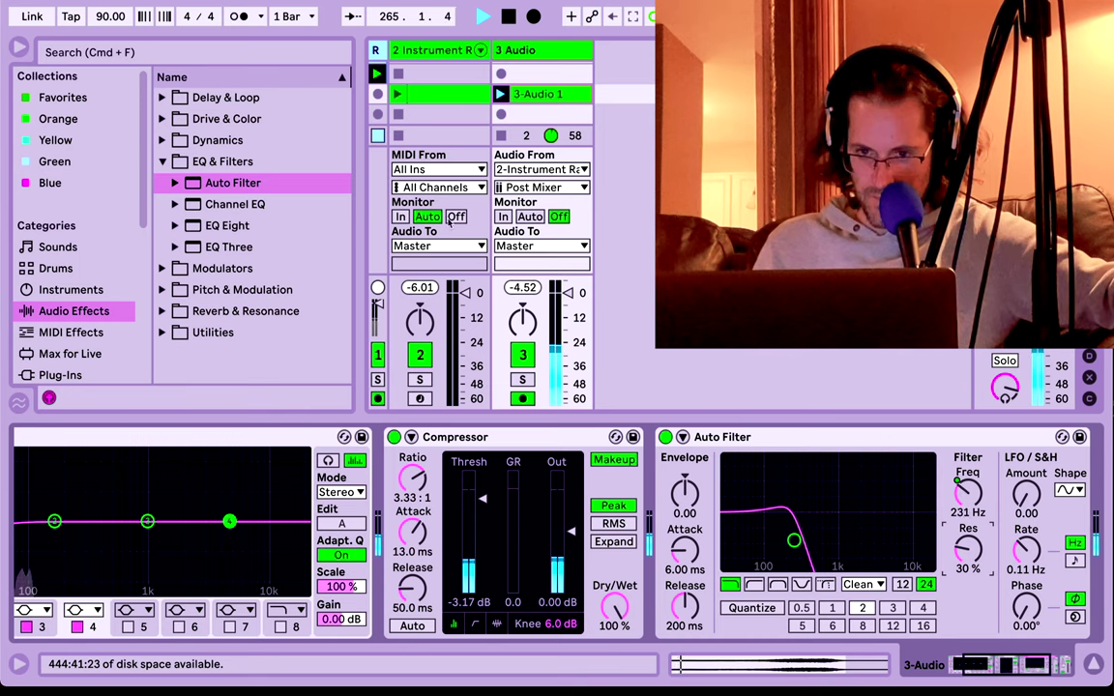
{"action": "left_click", "coordinate": [502, 136]}
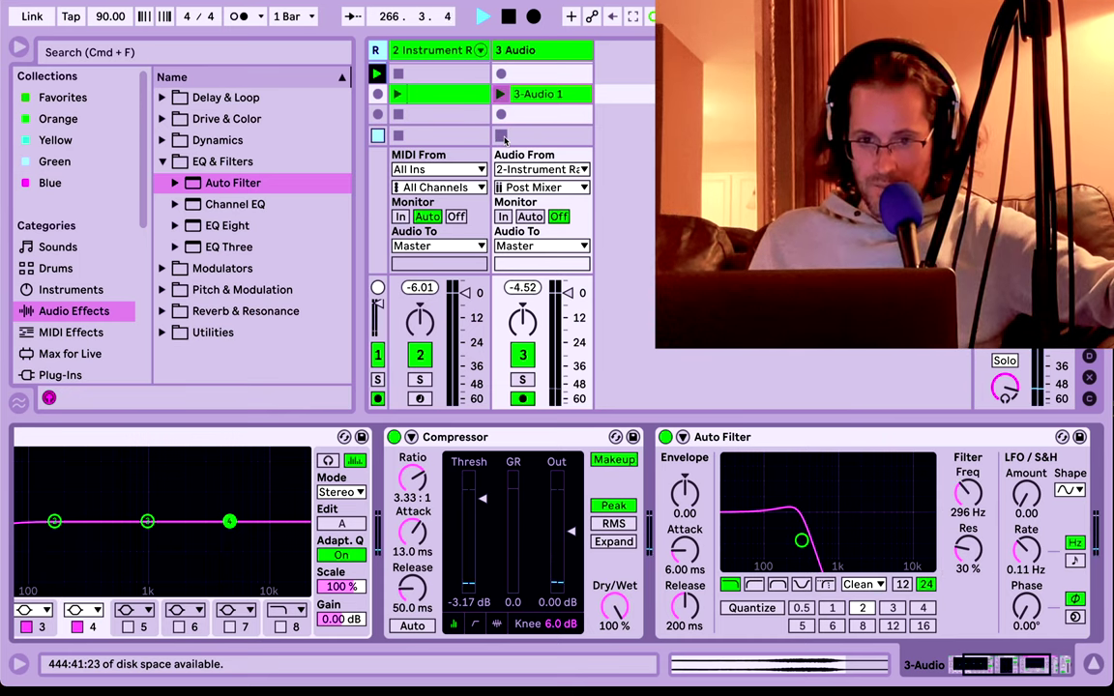
{"action": "left_click", "coordinate": [429, 53]}
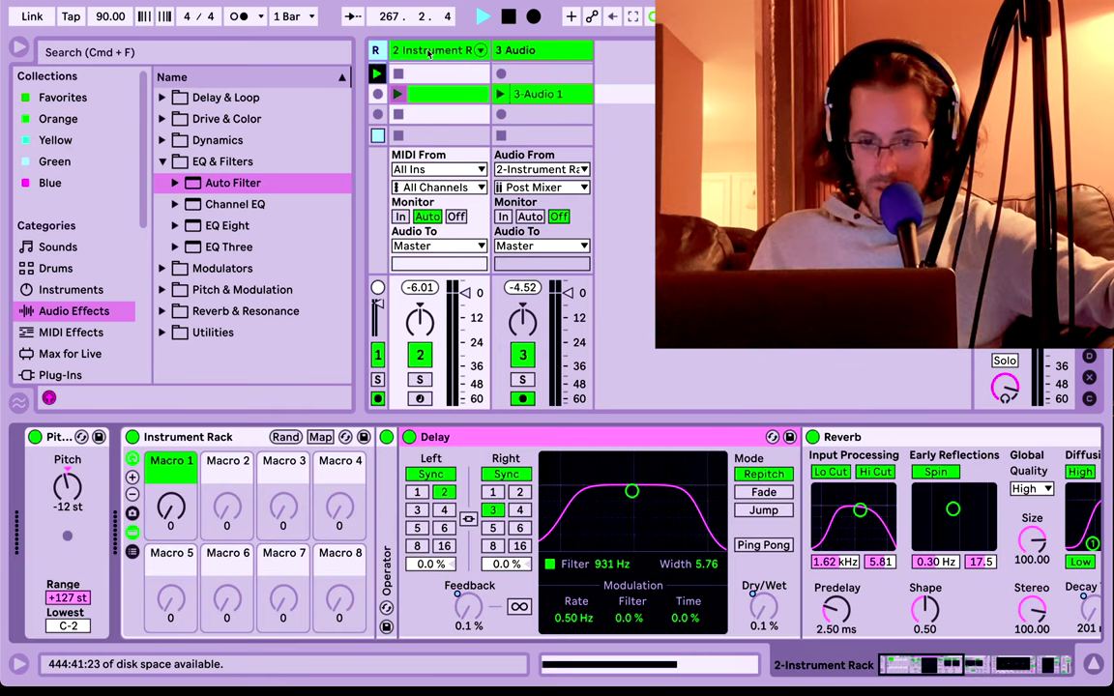
Arm the Instrument Rack track instead of the audio track, audition Macro 1 up to 103, and lower the Pitch device to -36 st.
{"action": "left_click", "coordinate": [523, 399]}
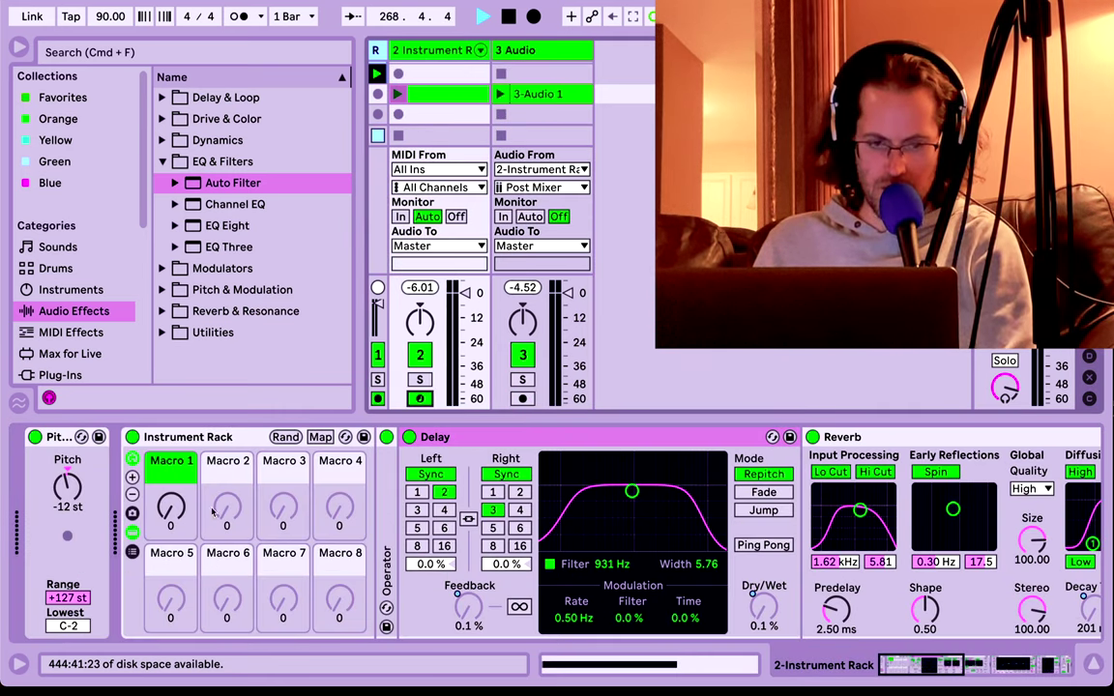
{"action": "mouse_move", "coordinate": [171, 522]}
{"action": "left_mouse_down"}
{"action": "mouse_move", "coordinate": [171, 478]}
{"action": "mouse_move", "coordinate": [171, 511]}
{"action": "left_mouse_up"}
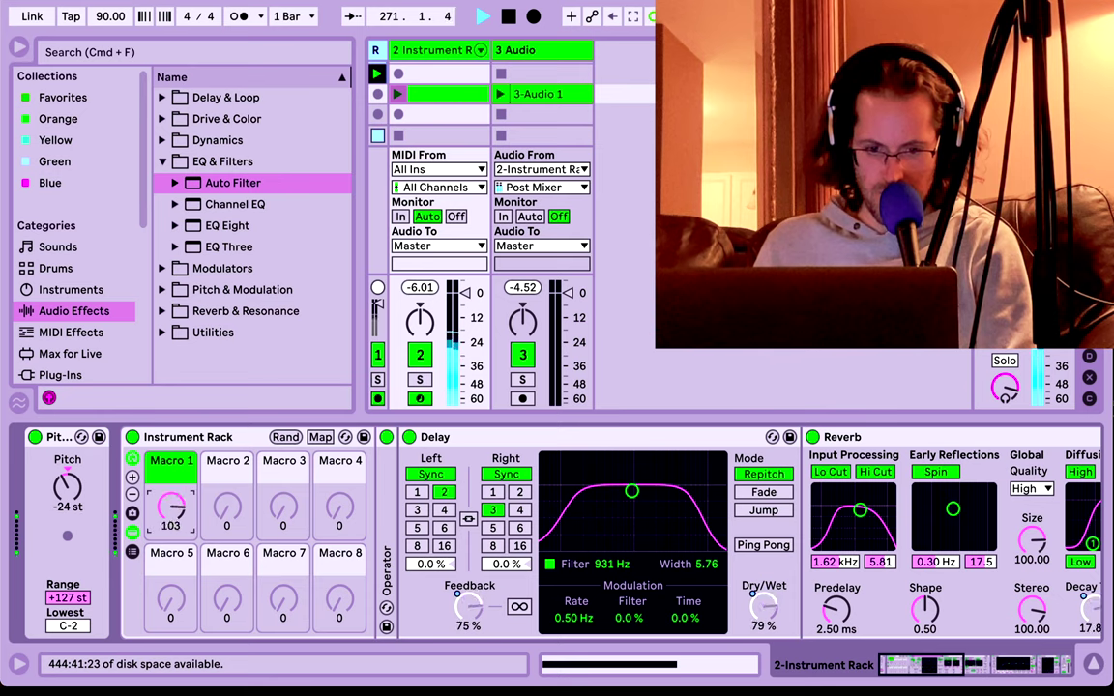
{"action": "mouse_move", "coordinate": [171, 507]}
{"action": "left_mouse_down"}
{"action": "mouse_move", "coordinate": [171, 488]}
{"action": "mouse_move", "coordinate": [169, 516]}
{"action": "left_mouse_up"}
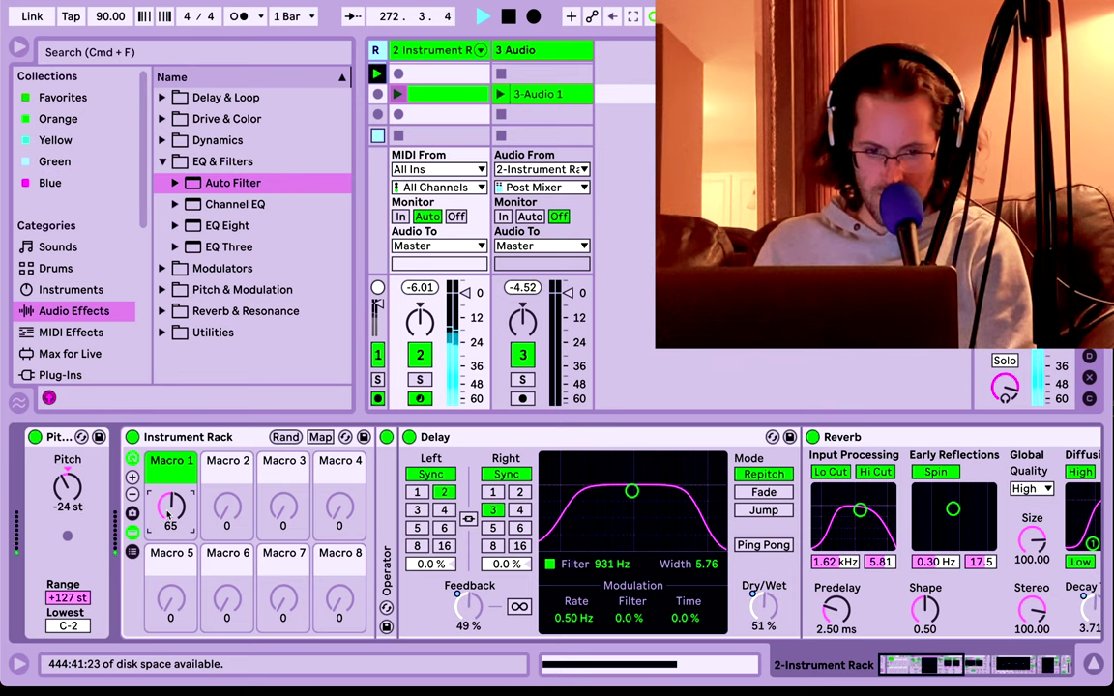
{"action": "left_click_drag", "start_coordinate": [72, 493], "coordinate": [73, 505]}
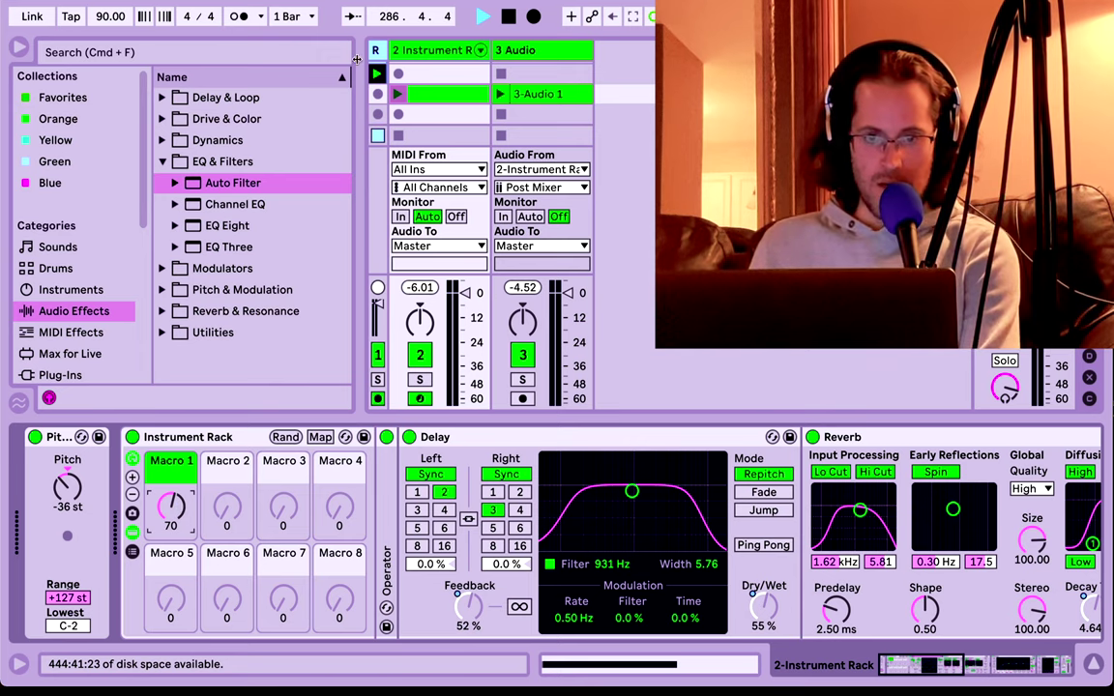
Return to the Instrument Rack track and raise its Macro 1 to 127.
{"action": "key", "text": "Left"}
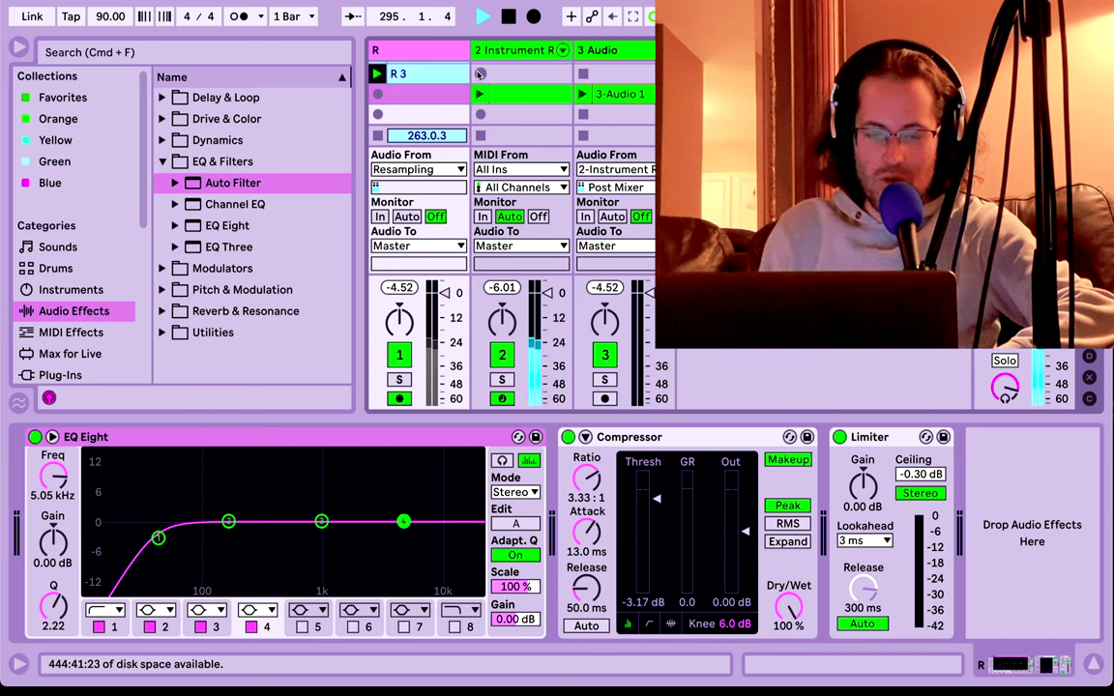
{"action": "left_click", "coordinate": [497, 64]}
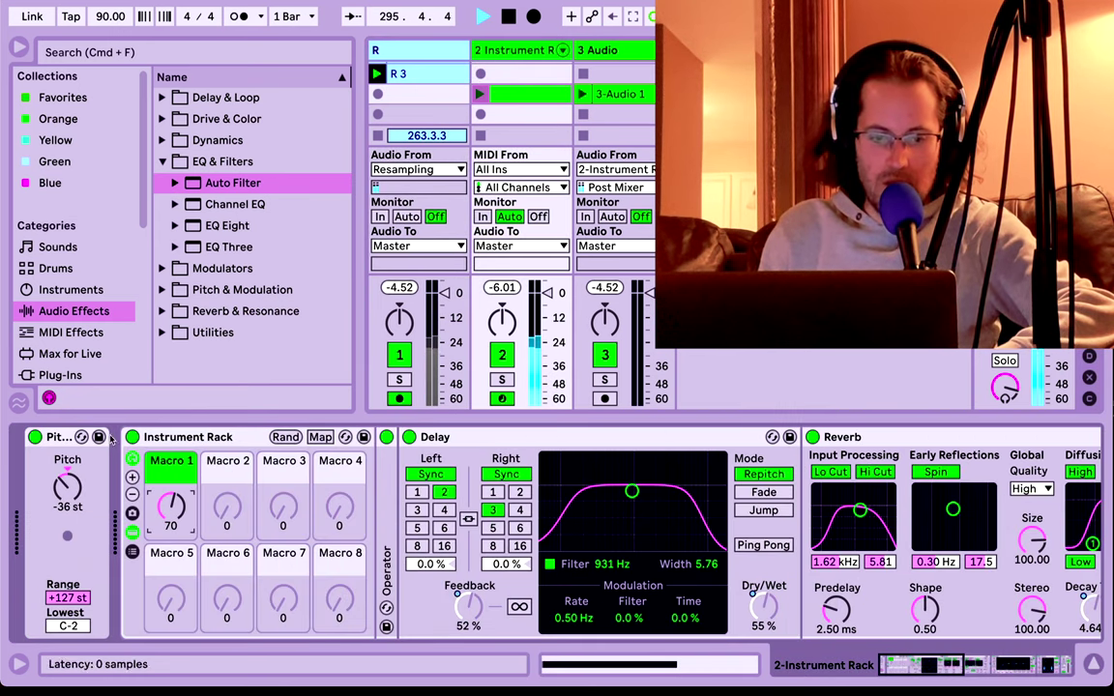
{"action": "left_click_drag", "start_coordinate": [173, 505], "coordinate": [173, 450]}
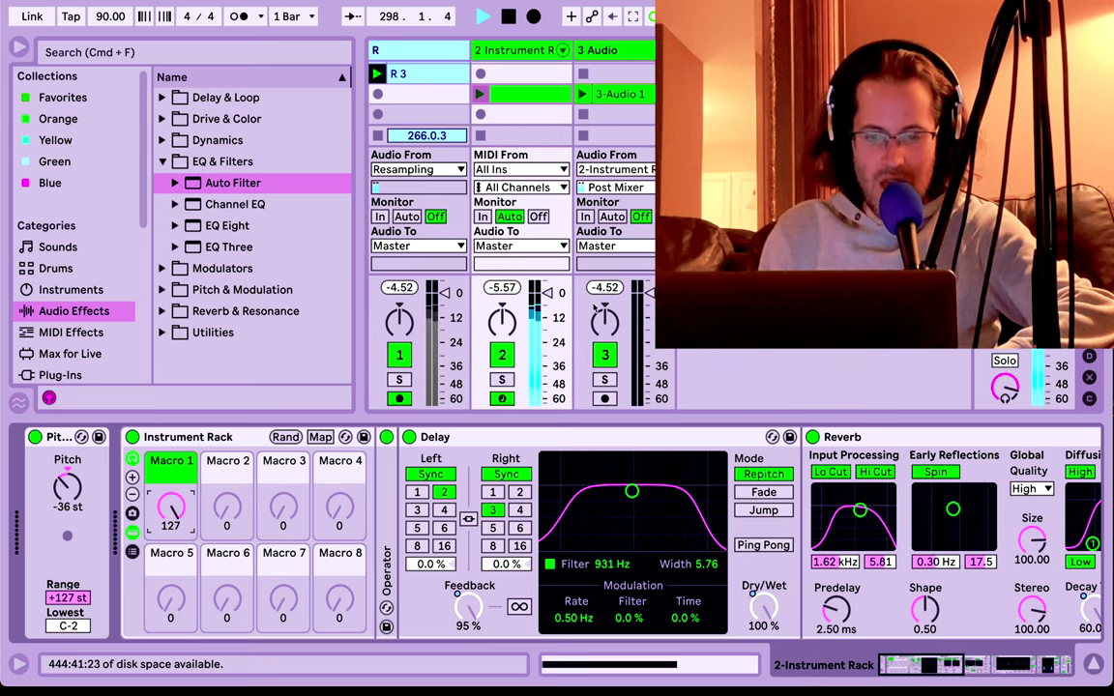
Arm the audio track and record the Instrument Rack's output as a five-bar clip in the slot below 3-Audio 1.
{"action": "left_click", "coordinate": [604, 399]}
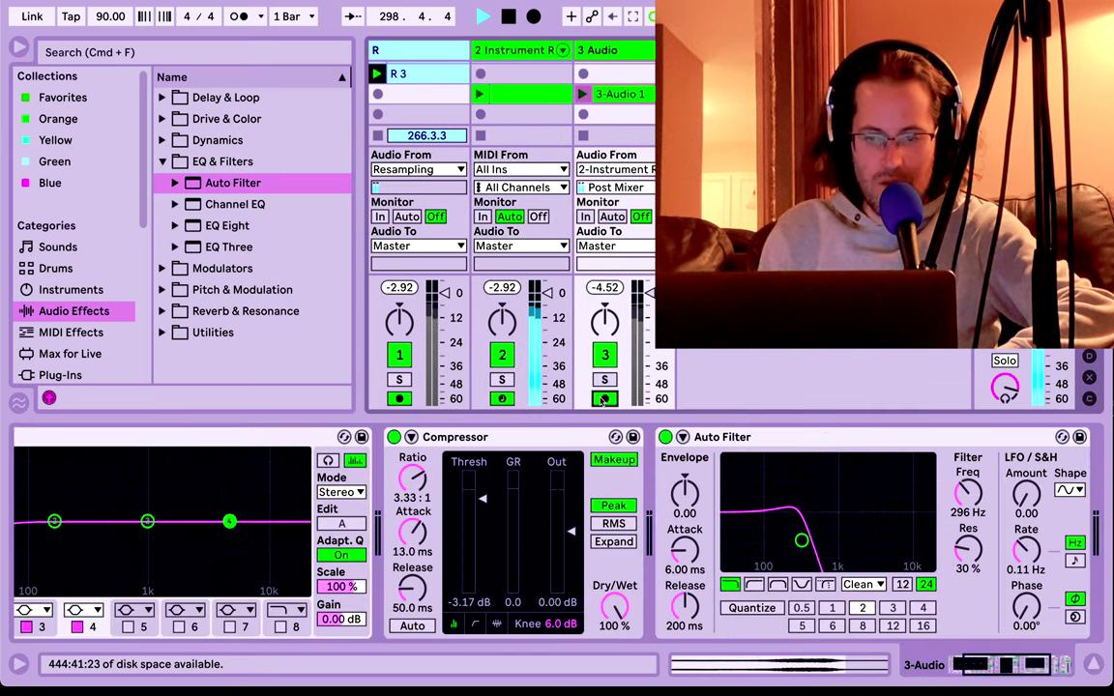
{"action": "left_click", "coordinate": [583, 115]}
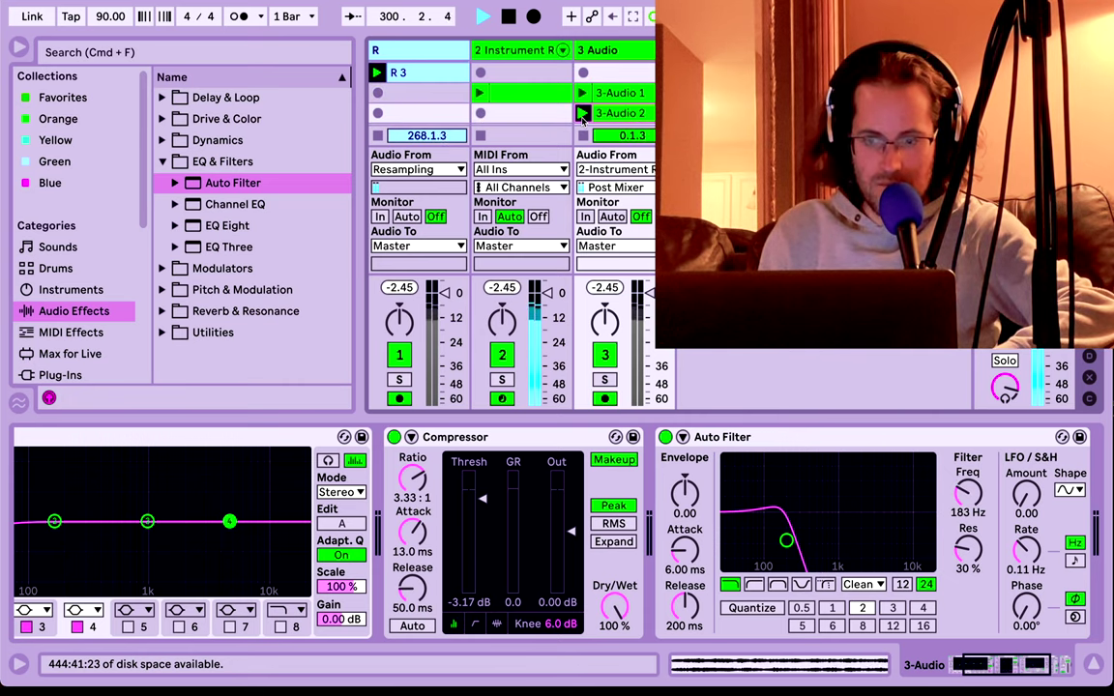
{"action": "left_click", "coordinate": [617, 114]}
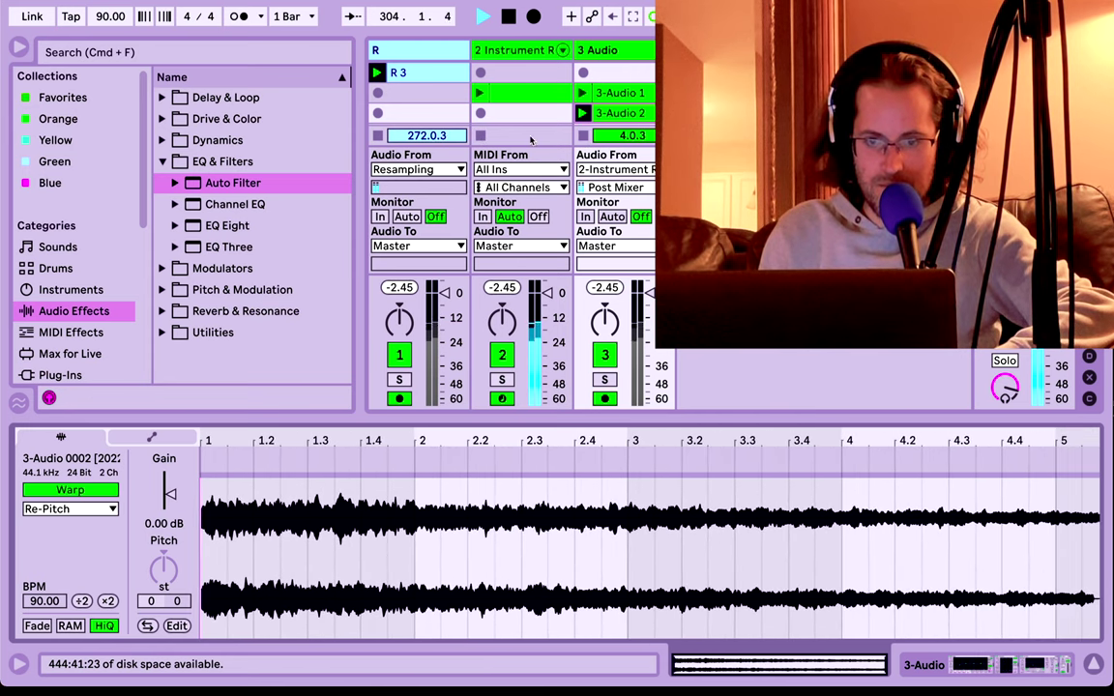
{"action": "left_click", "coordinate": [624, 113]}
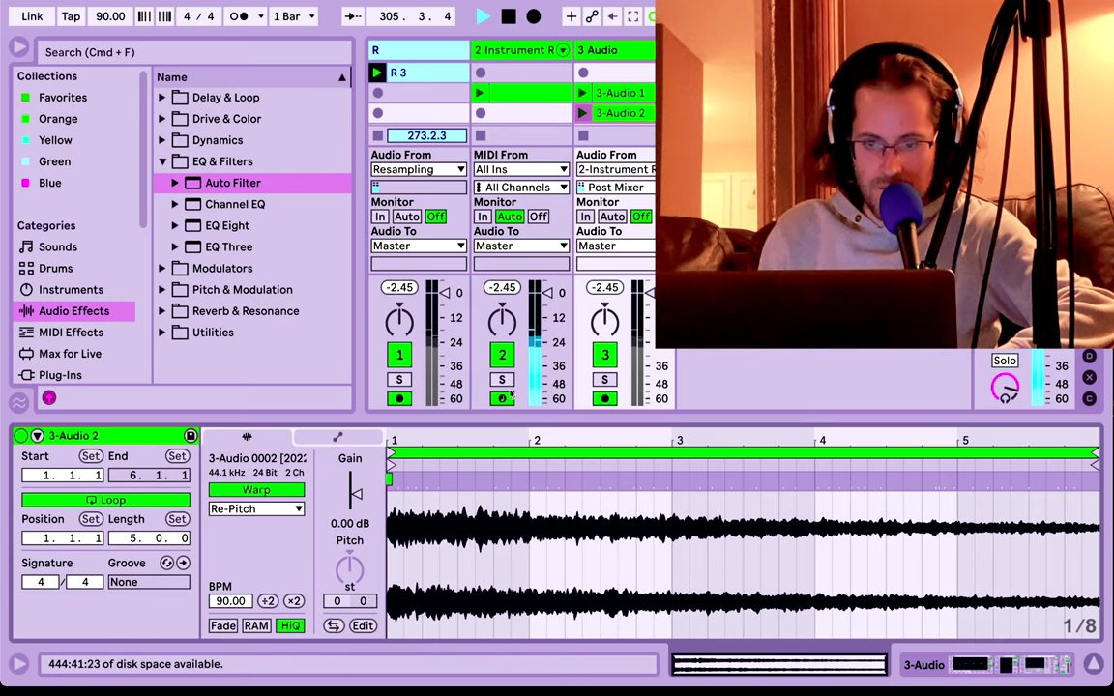
Mute the Instrument Rack track, play the 3-Audio 2 clip, and set its Re-Pitch BPM to 180.00 after trying 360.00.
{"action": "left_click", "coordinate": [502, 355]}
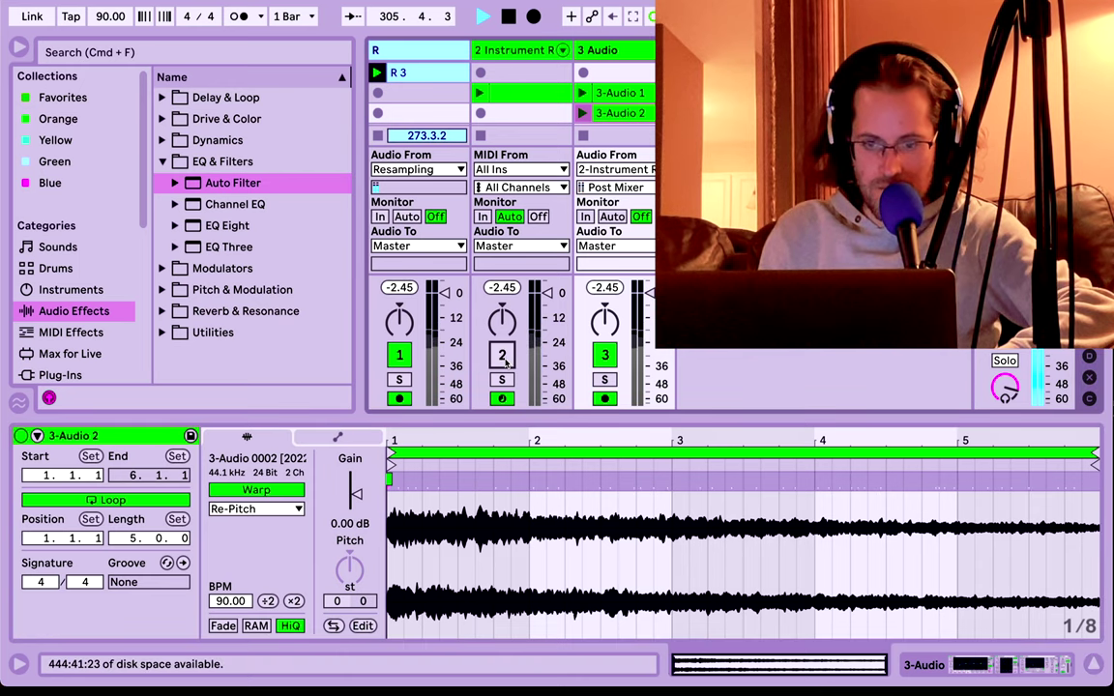
{"action": "left_click", "coordinate": [581, 114]}
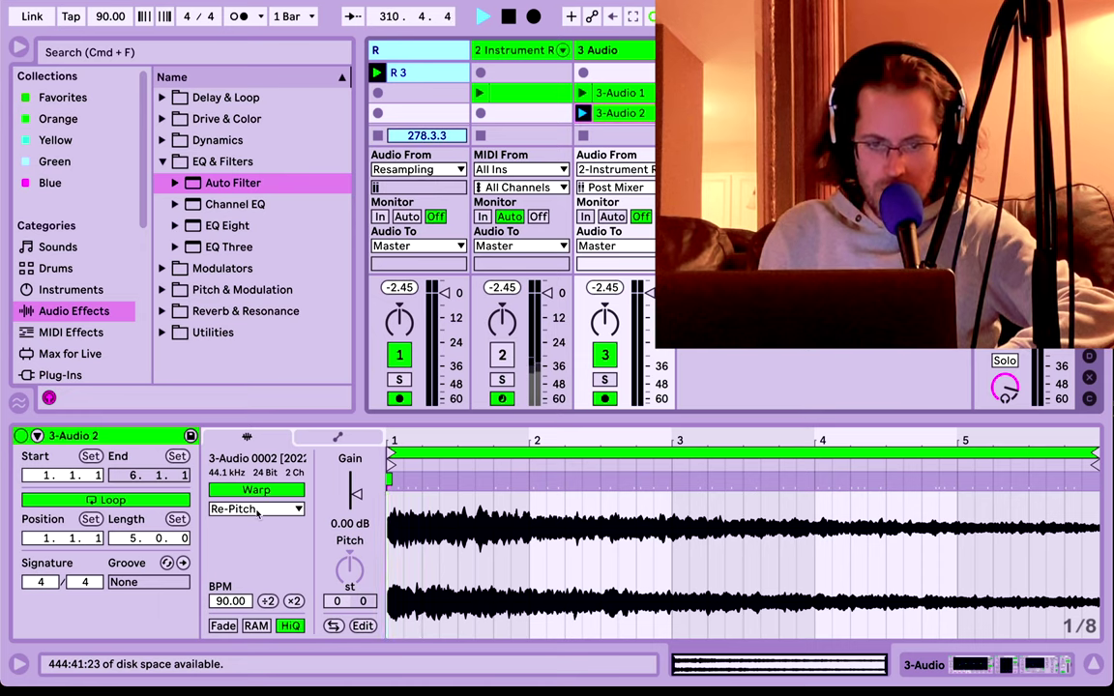
{"action": "left_click", "coordinate": [294, 601]}
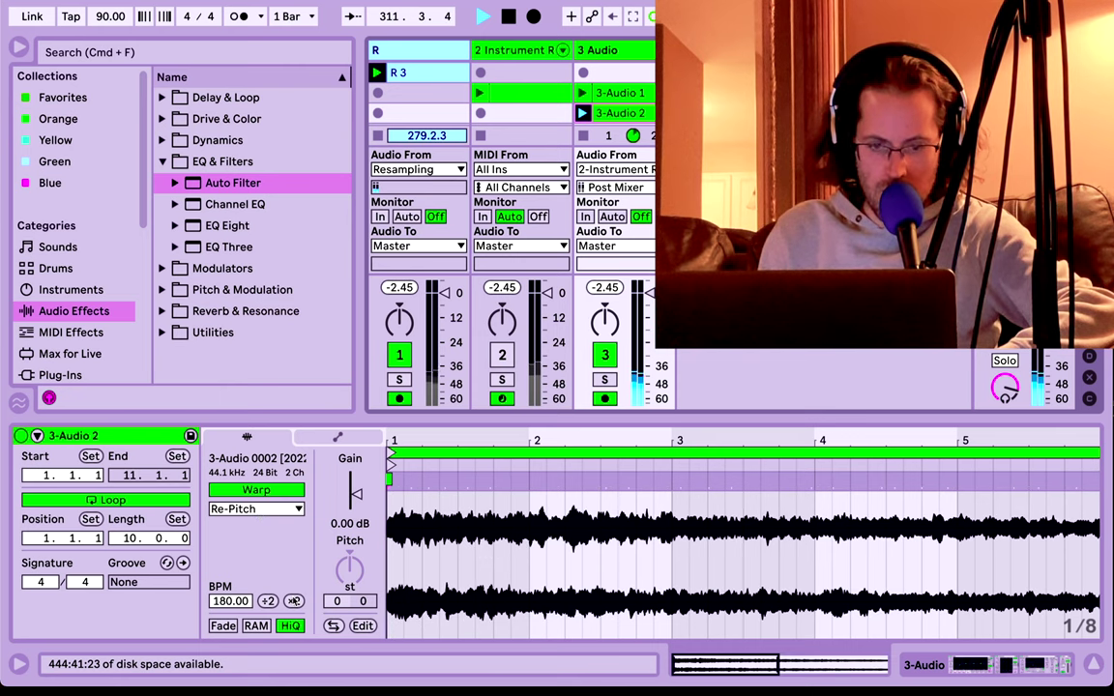
{"action": "left_click", "coordinate": [294, 602]}
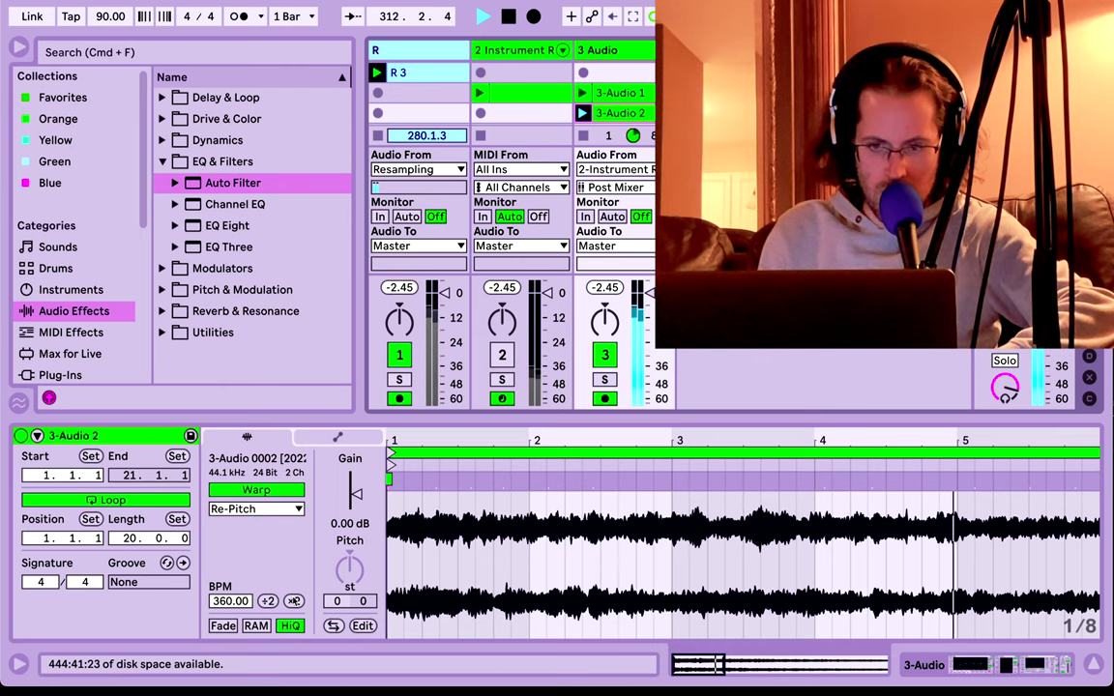
{"action": "left_click", "coordinate": [267, 602]}
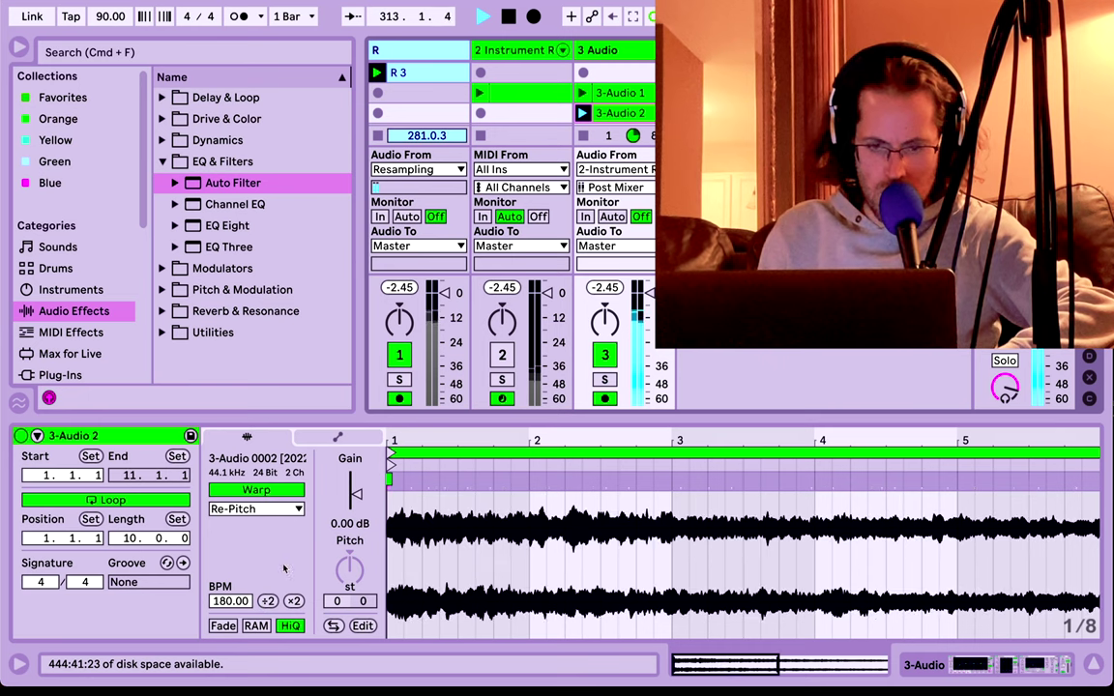
{"action": "left_click", "coordinate": [583, 114]}
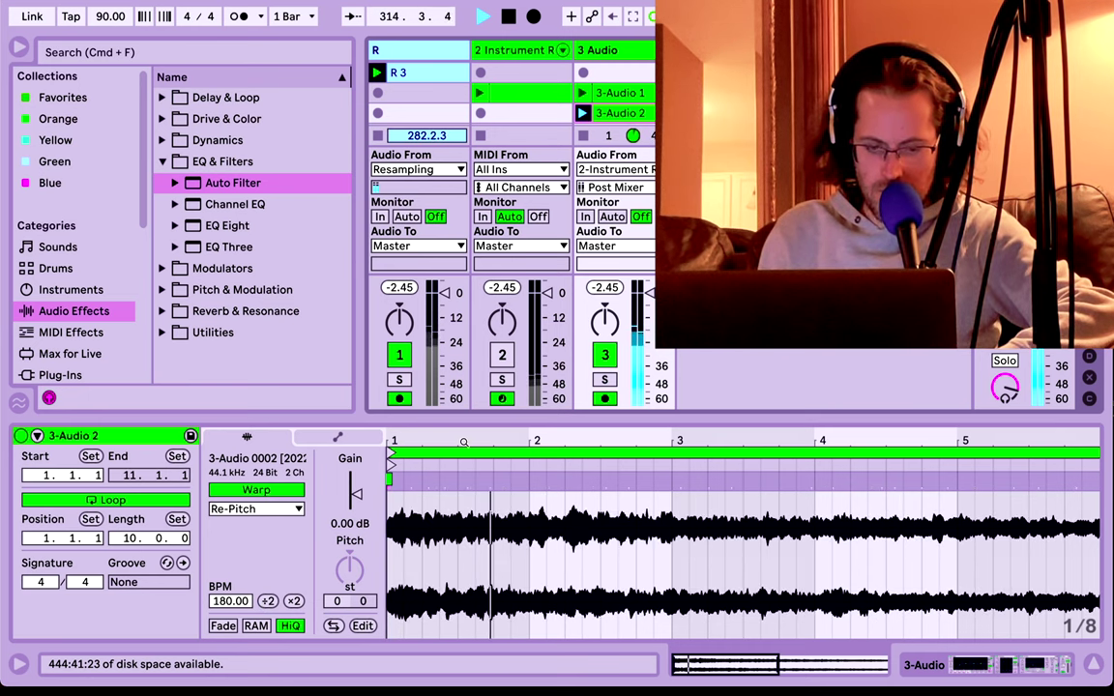
Lower the audio track's Auto Filter cutoff to 124 Hz and set its resonance to 32%.
{"action": "key", "text": "shift+Tab"}
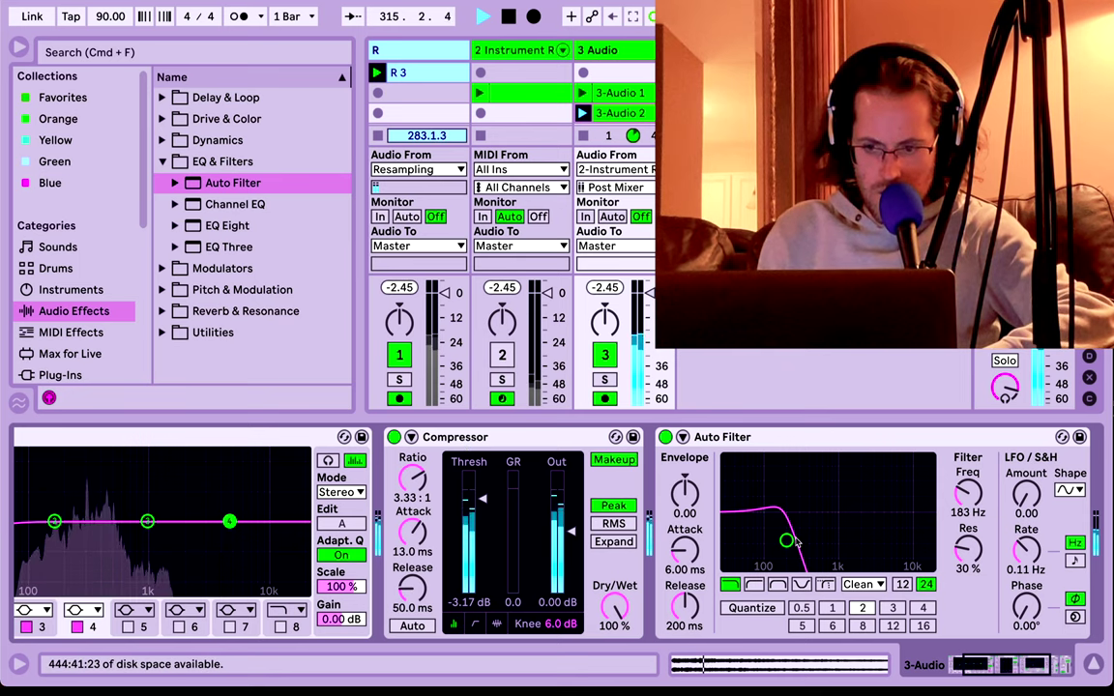
{"action": "mouse_move", "coordinate": [786, 540]}
{"action": "left_mouse_down"}
{"action": "mouse_move", "coordinate": [815, 542]}
{"action": "mouse_move", "coordinate": [764, 539]}
{"action": "mouse_move", "coordinate": [774, 539]}
{"action": "left_mouse_up"}
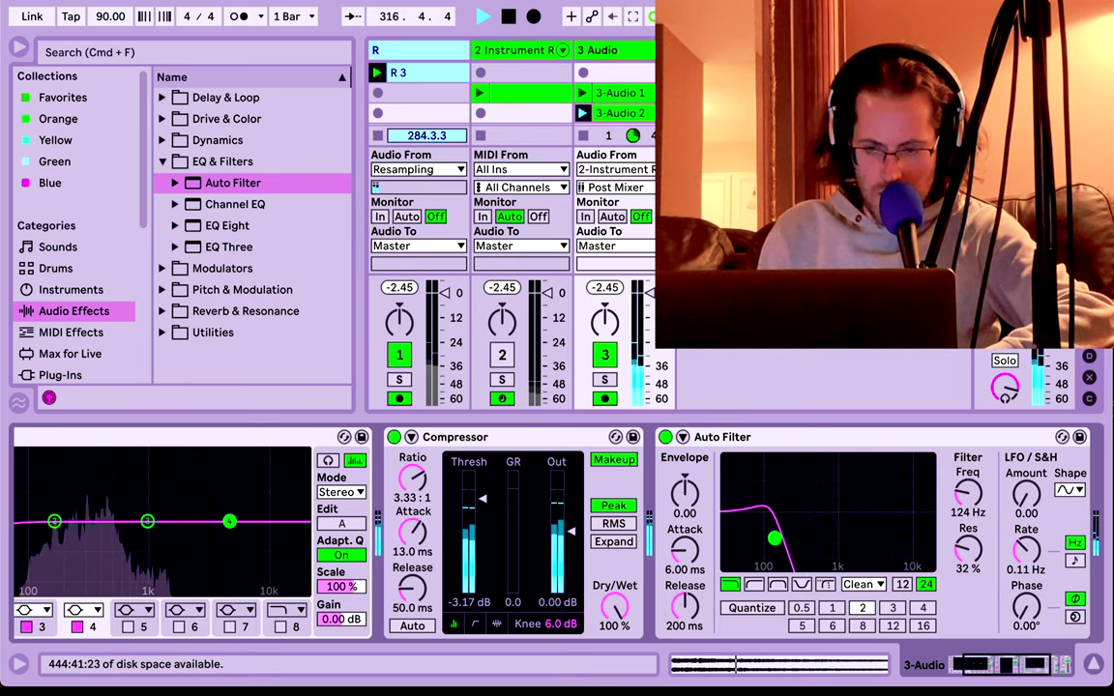